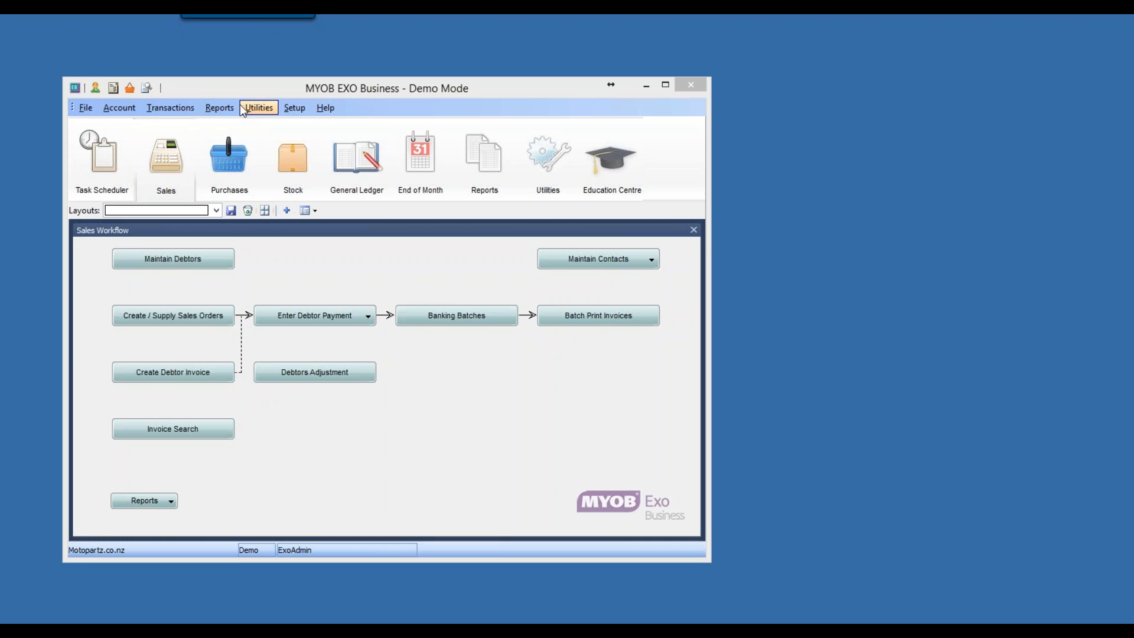
- Launch the Distribution Advantage module from the main application and open its On Demand Purchases function
left_click(127, 107)
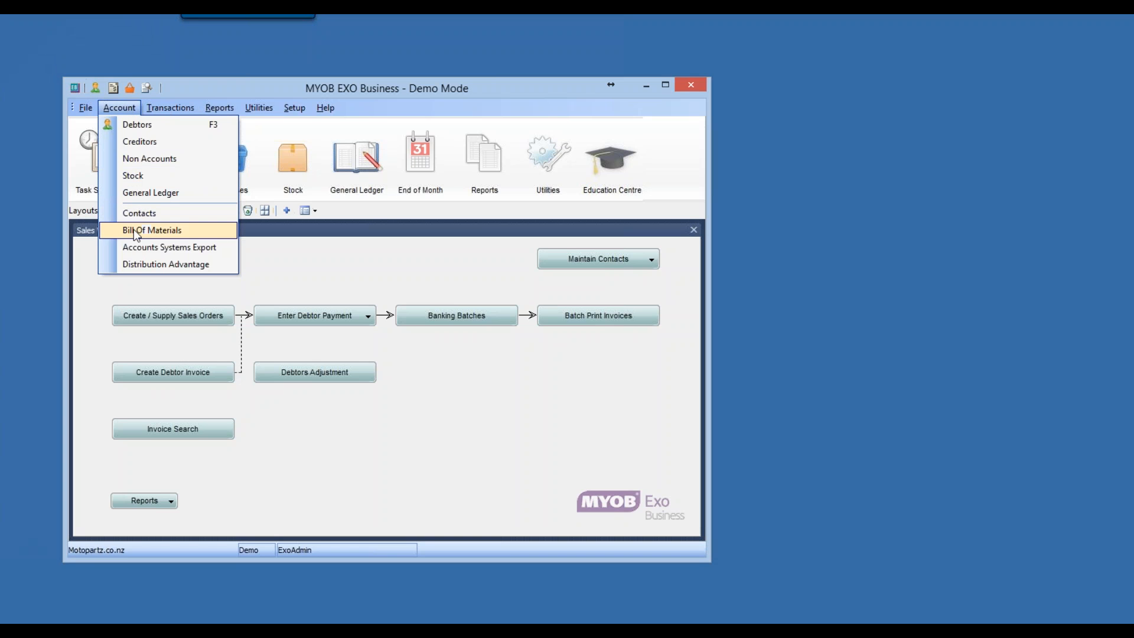
left_click(142, 265)
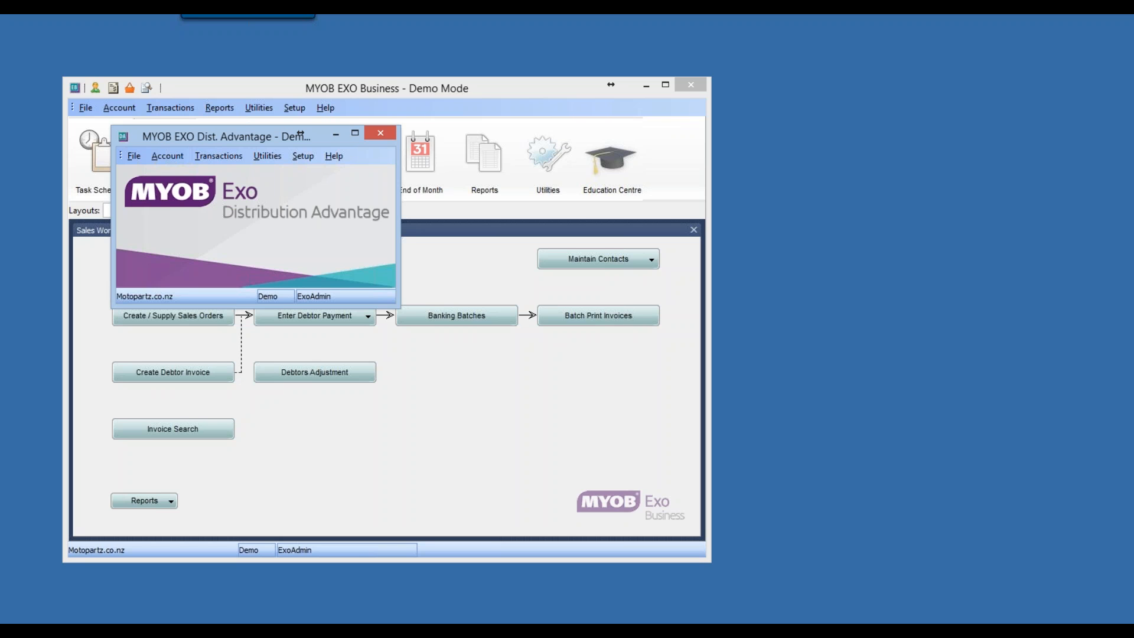
left_click(219, 155)
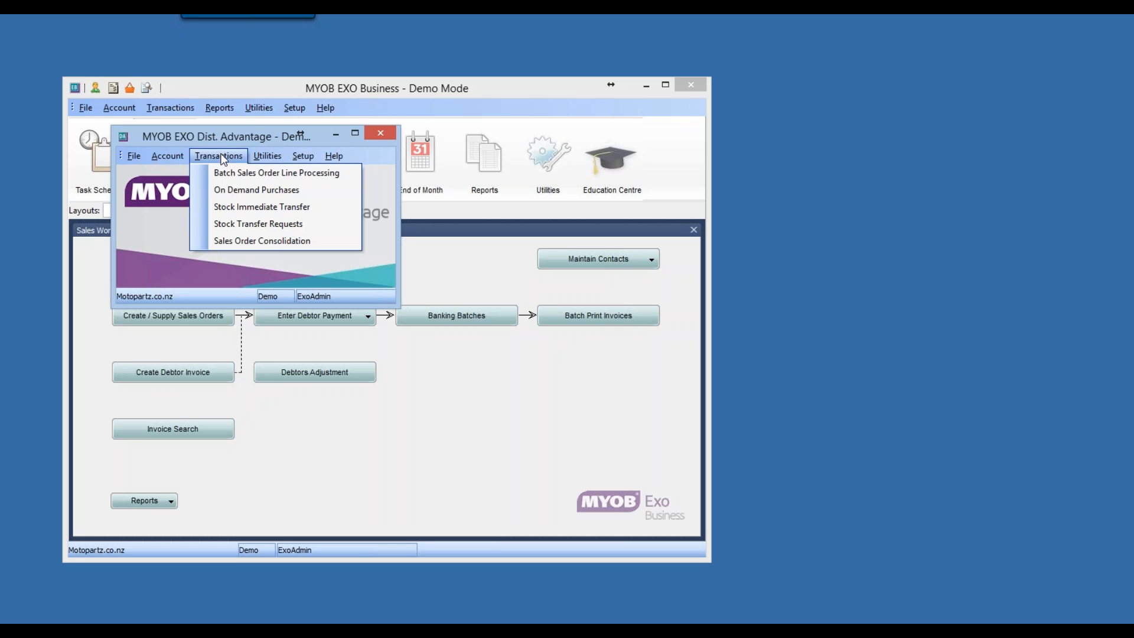
left_click(227, 189)
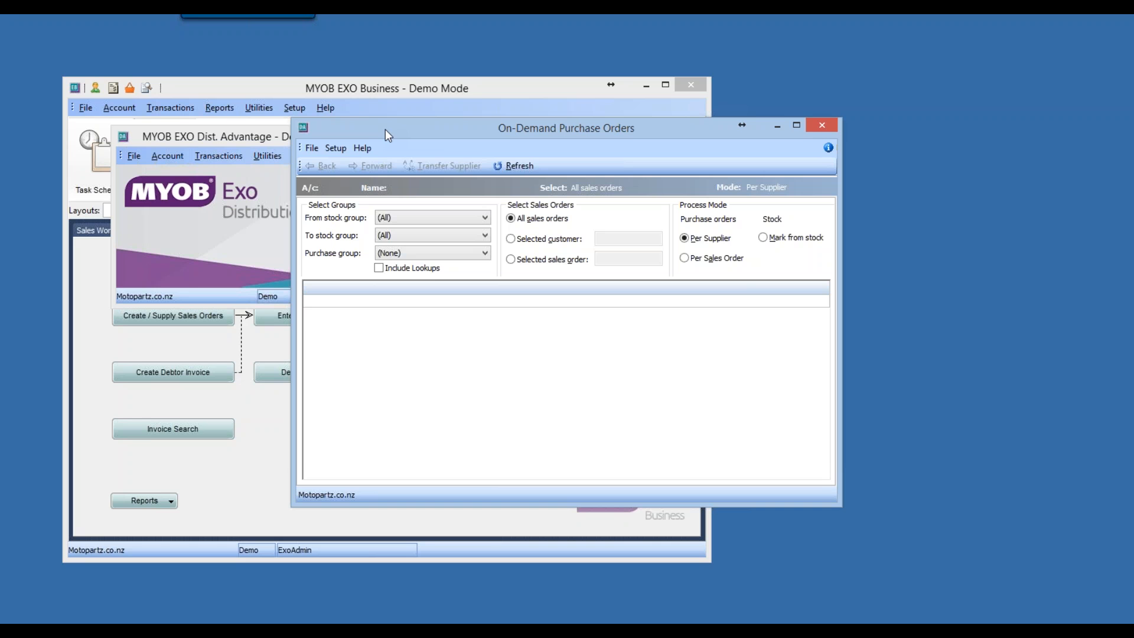
- Limit the on-demand purchases to one selected sales order by entering its order number, and refresh the supplier list
left_click(531, 265)
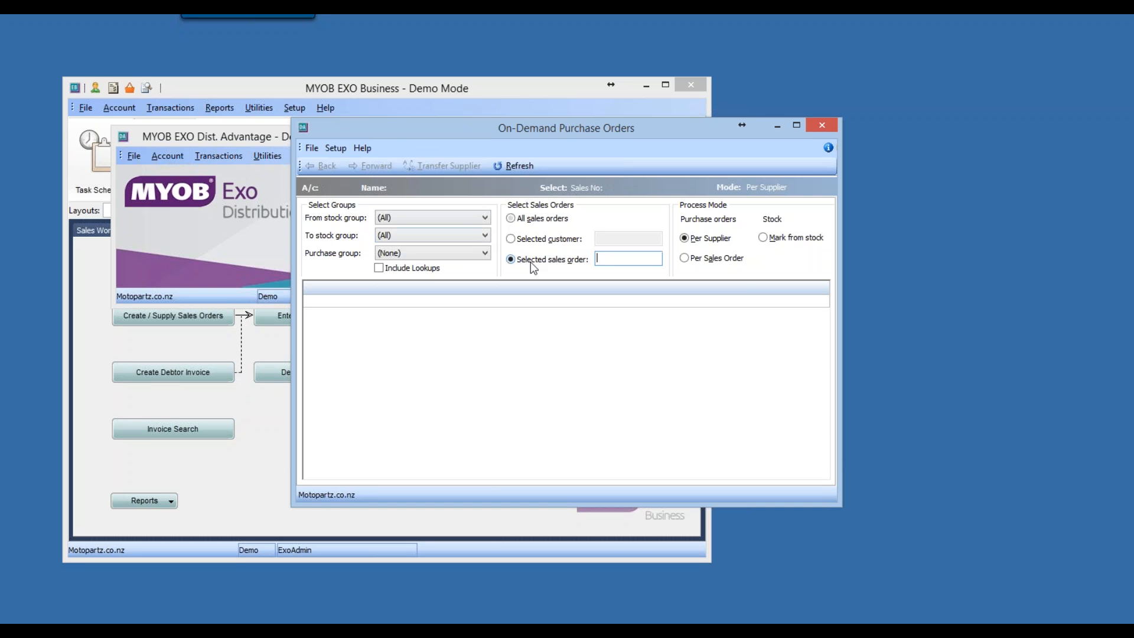
type("10025")
left_click(525, 168)
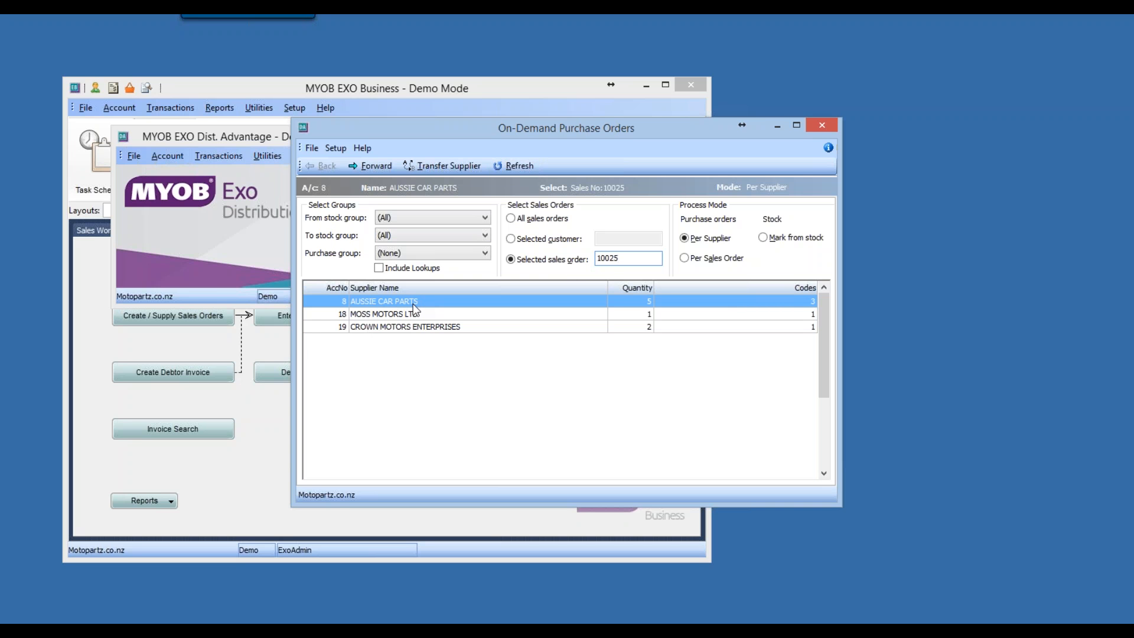
- Review the stock items required from Aussie Car Parts and generate their purchase order with the default details, without printing or emailing it
left_click(377, 167)
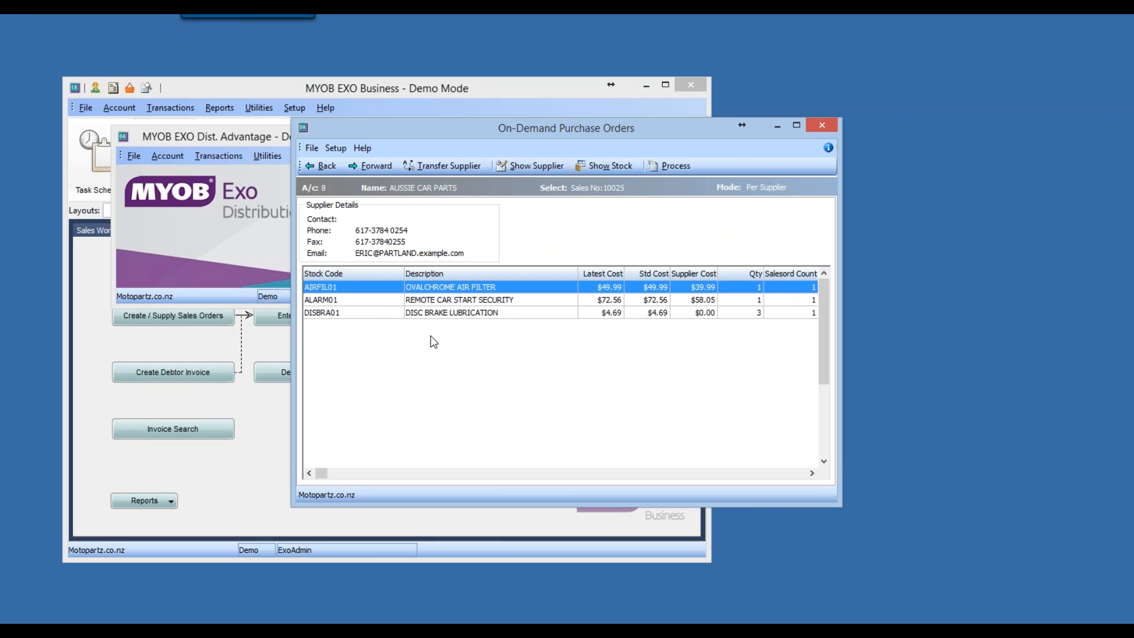
left_click(511, 302)
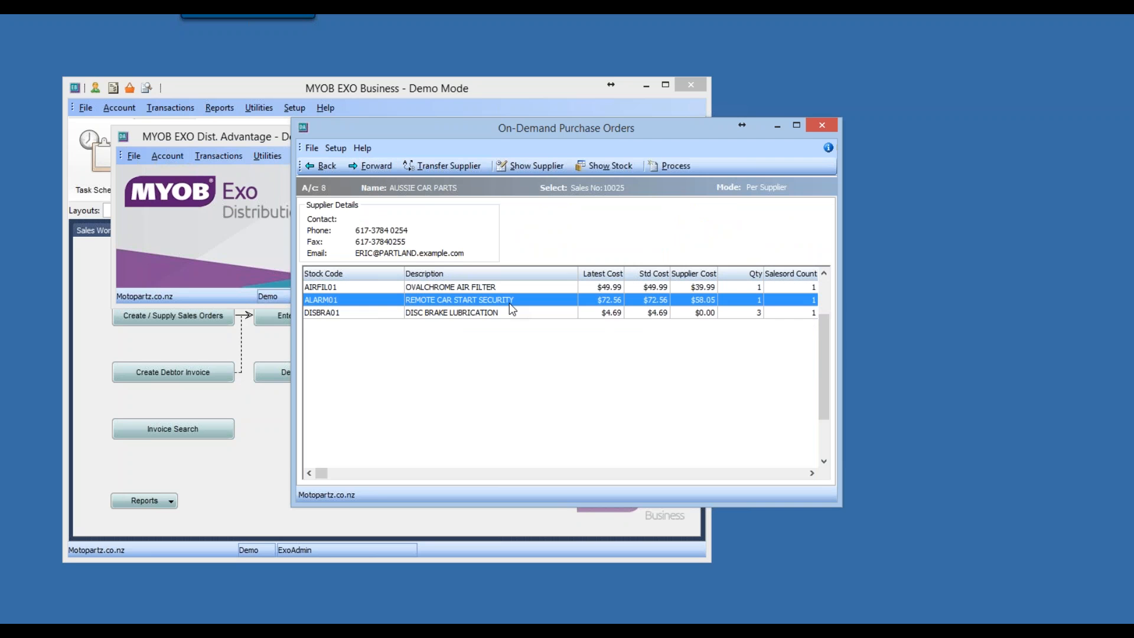
left_click(512, 313)
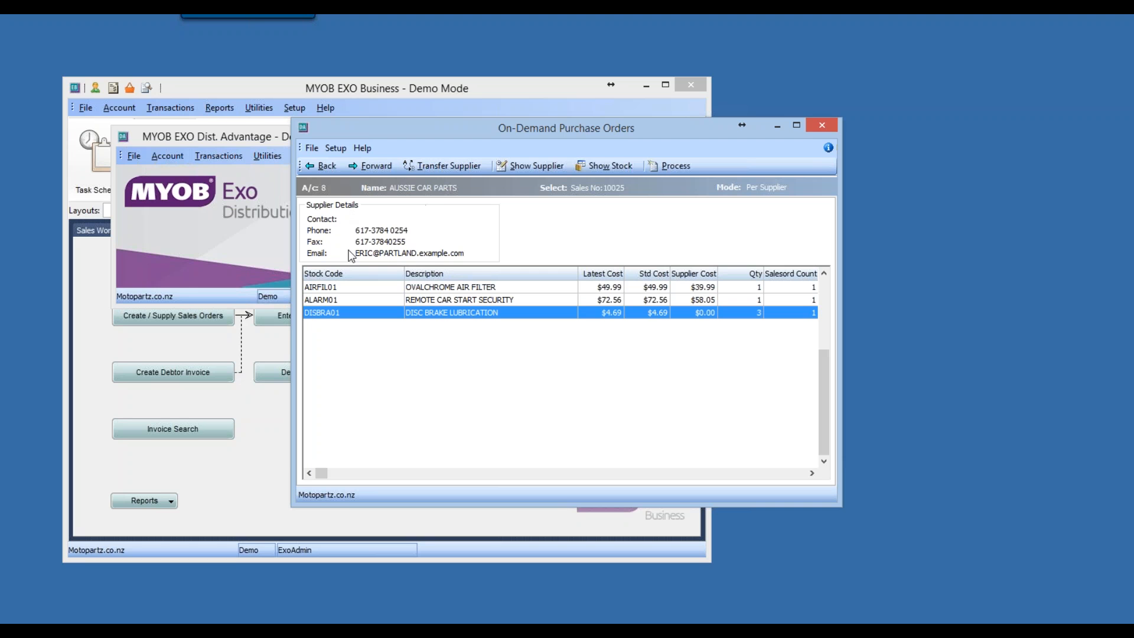
left_click(673, 163)
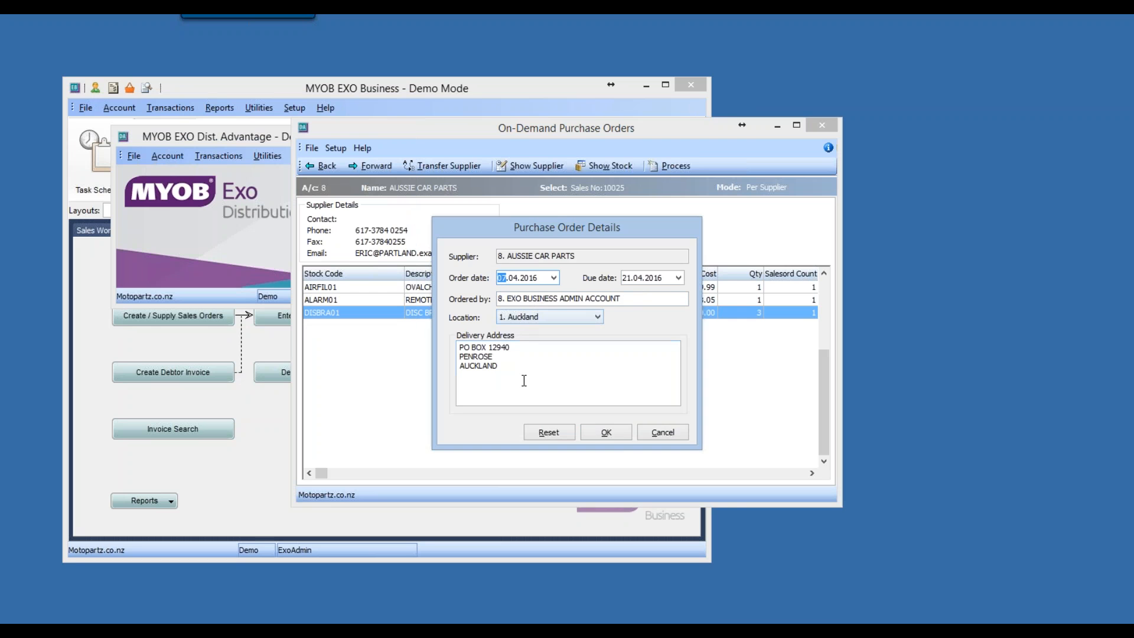
left_click(607, 429)
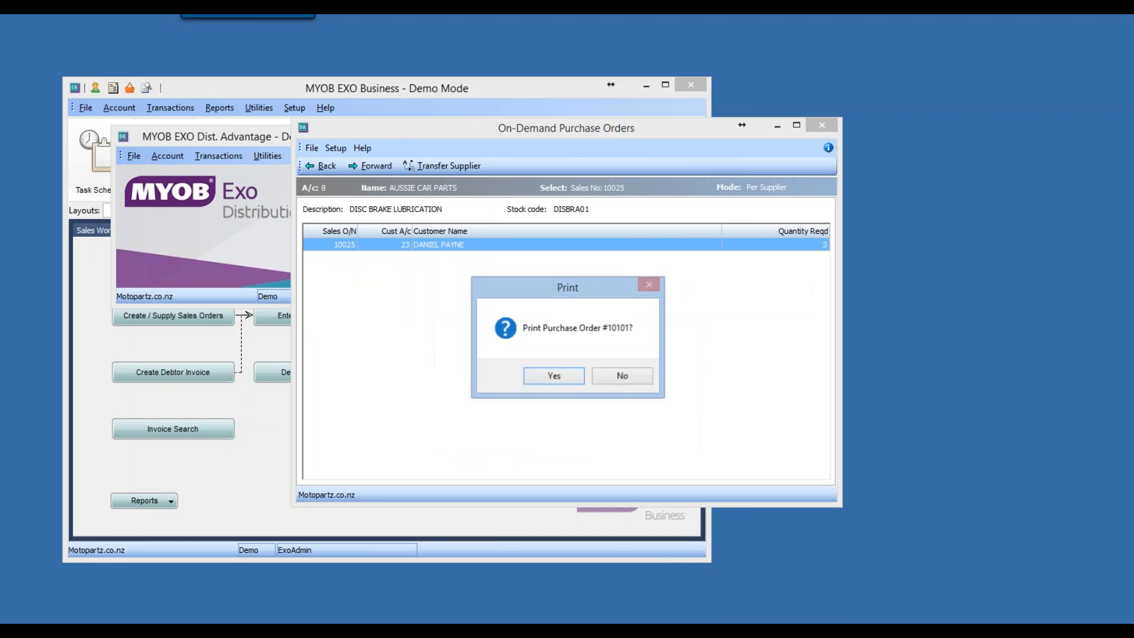
left_click(621, 376)
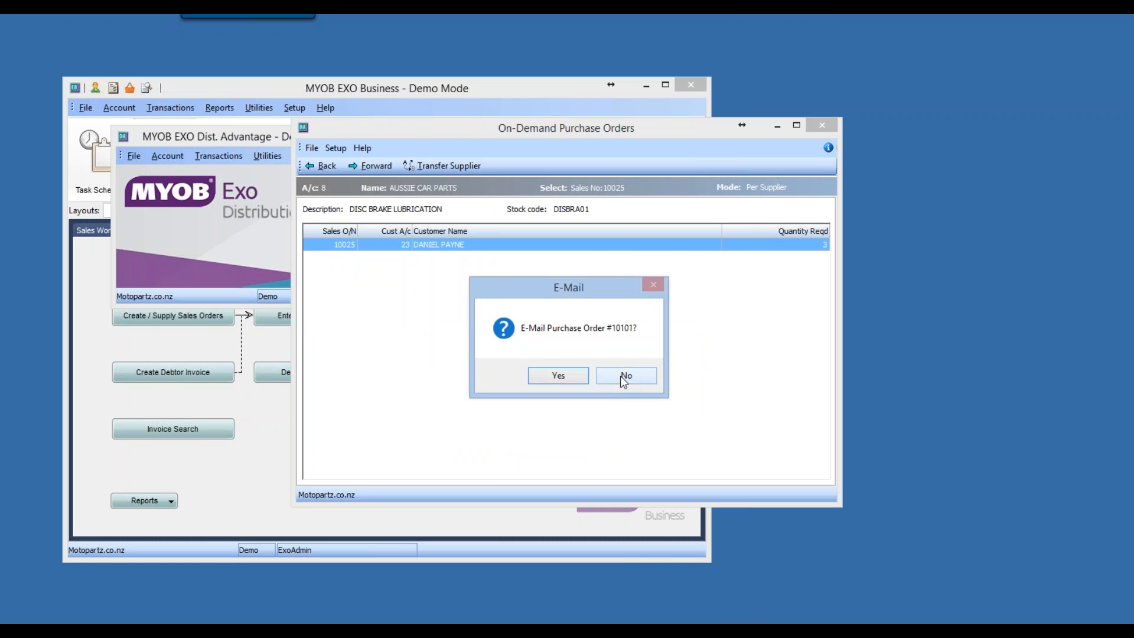
left_click(620, 376)
- Generate the purchase order for Moss Motors Ltd with the default details, declining to print or email it
left_click(420, 314)
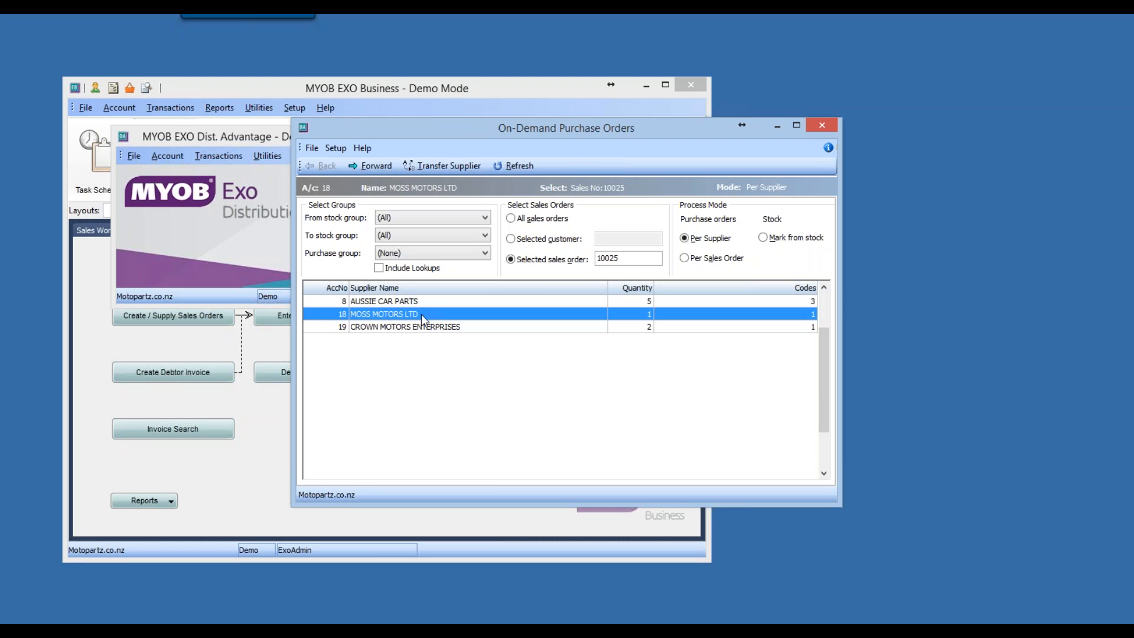
left_click(378, 166)
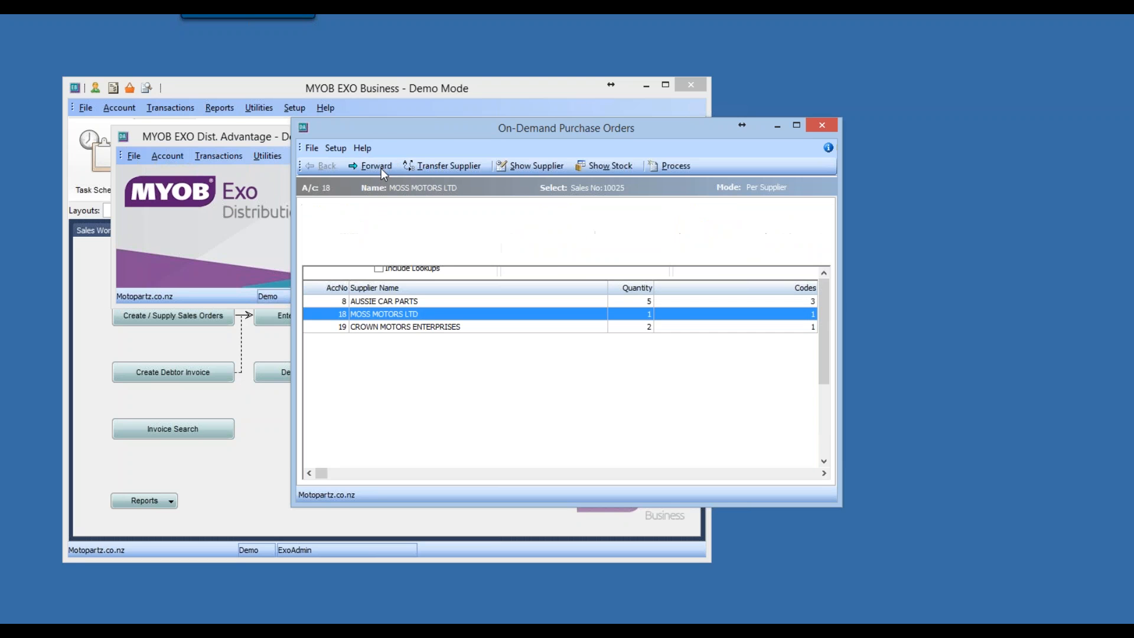
left_click(663, 172)
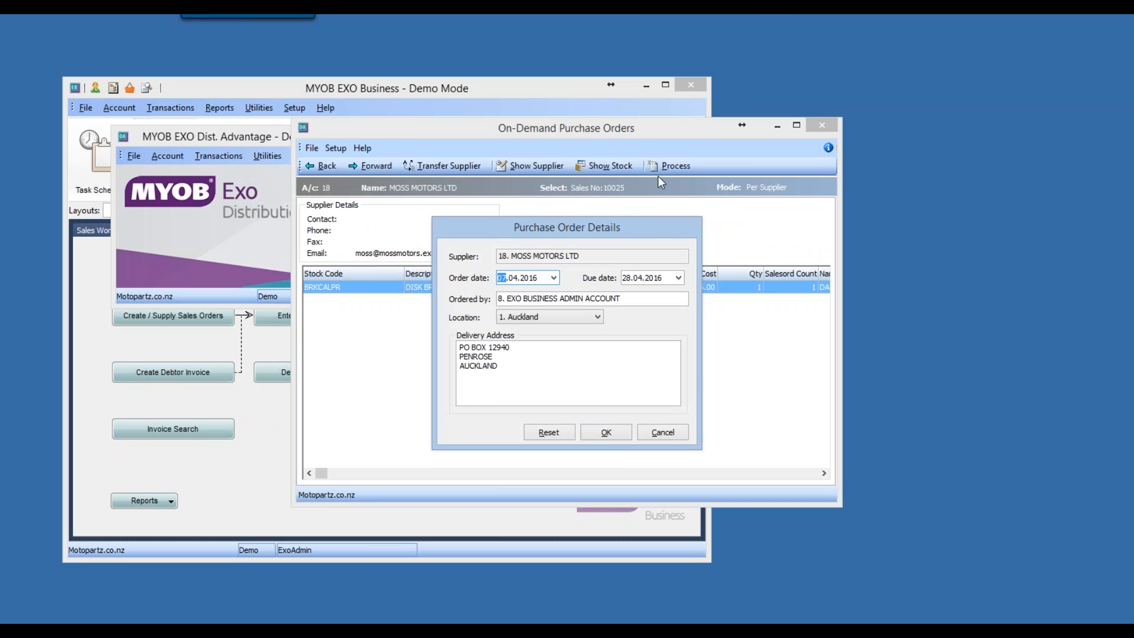
left_click(599, 431)
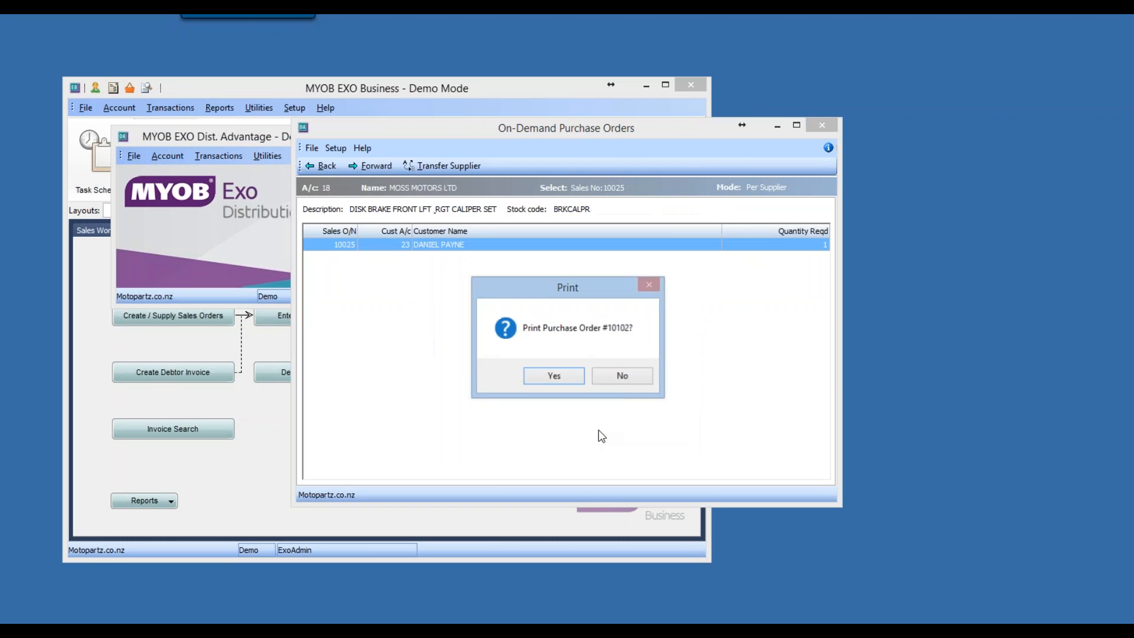
left_click(627, 377)
left_click(627, 377)
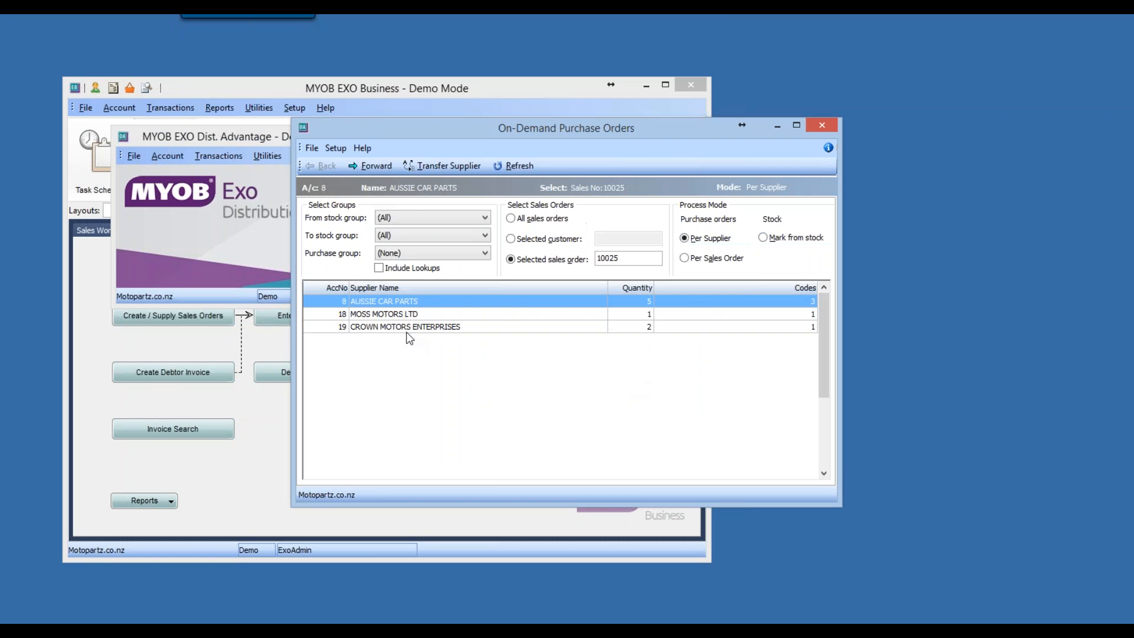
- Generate the purchase order for Crown Motors Enterprises with the default details, declining to print or email it
left_click(417, 326)
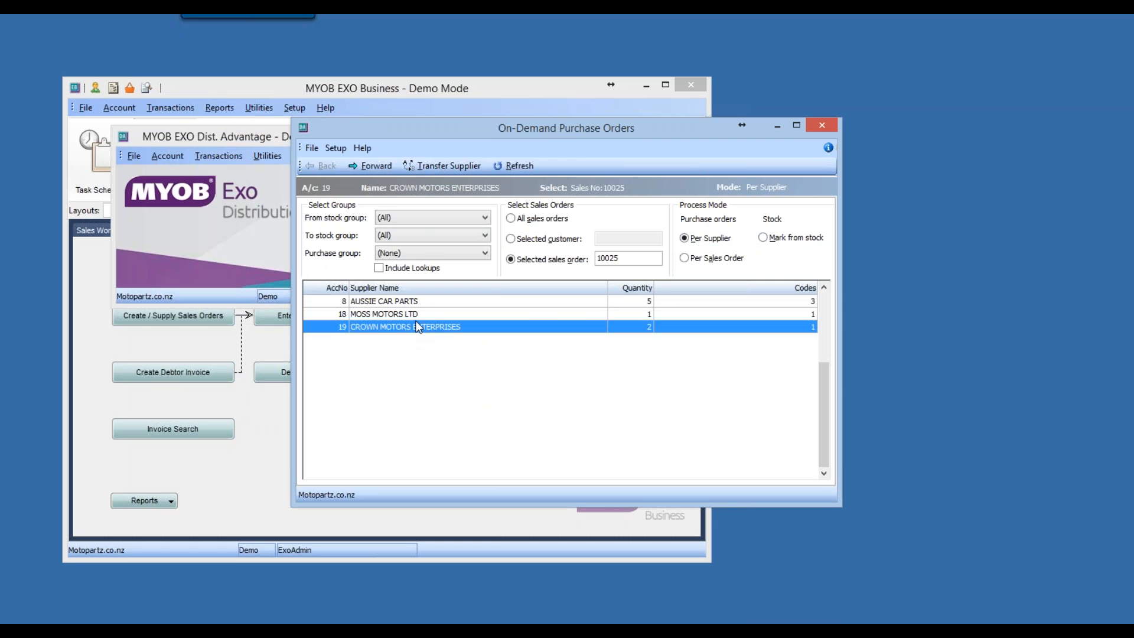
left_click(378, 167)
left_click(676, 167)
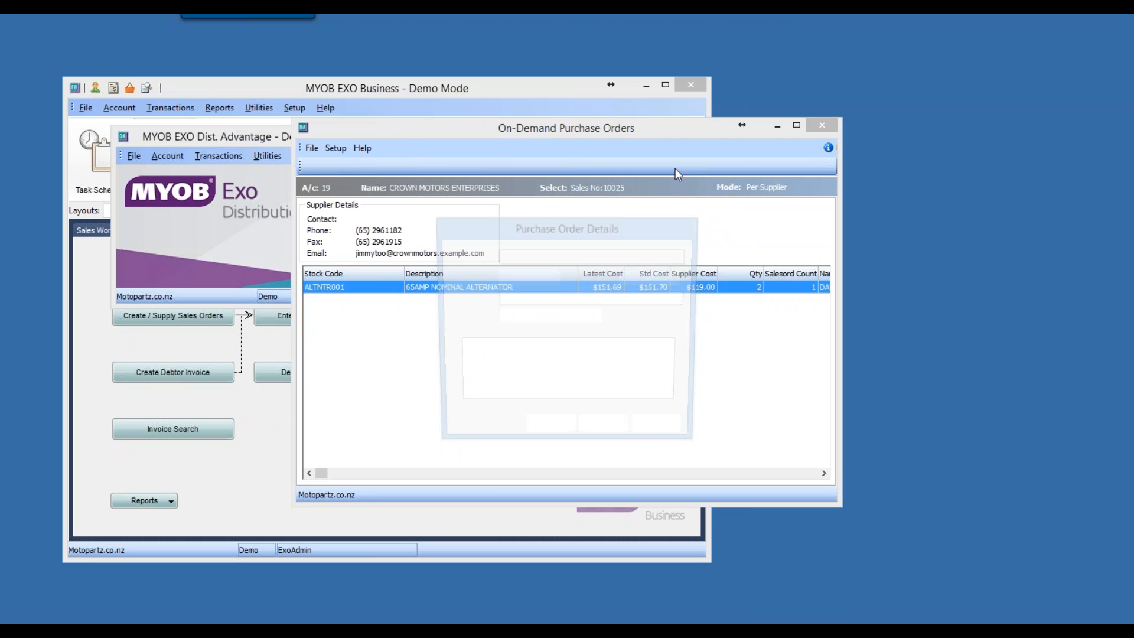
left_click(606, 434)
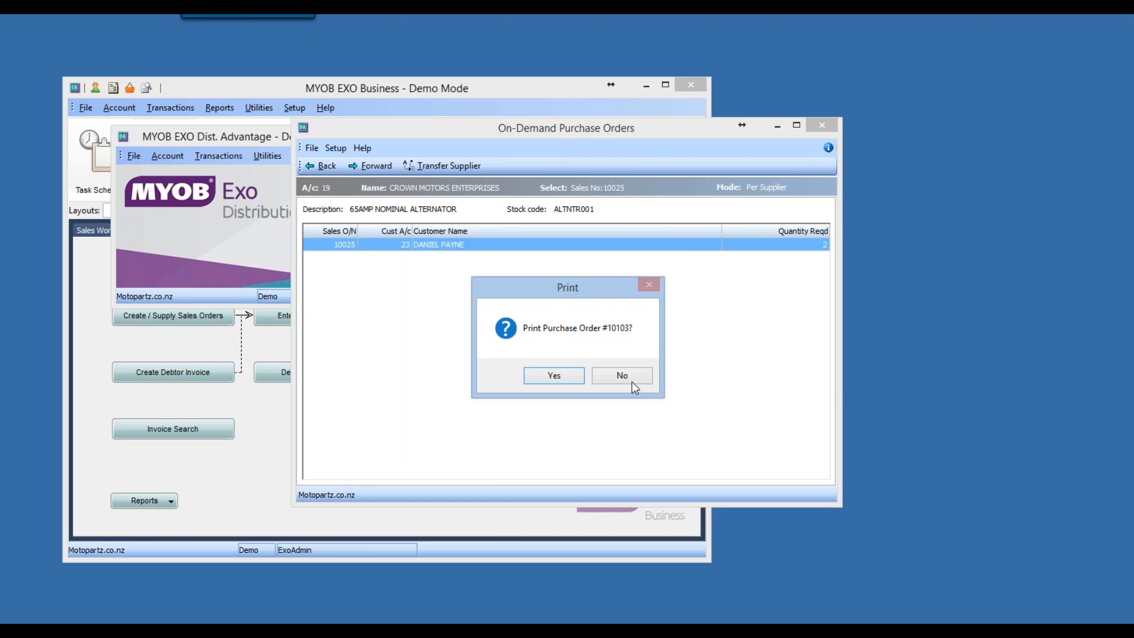
left_click(622, 375)
left_click(622, 376)
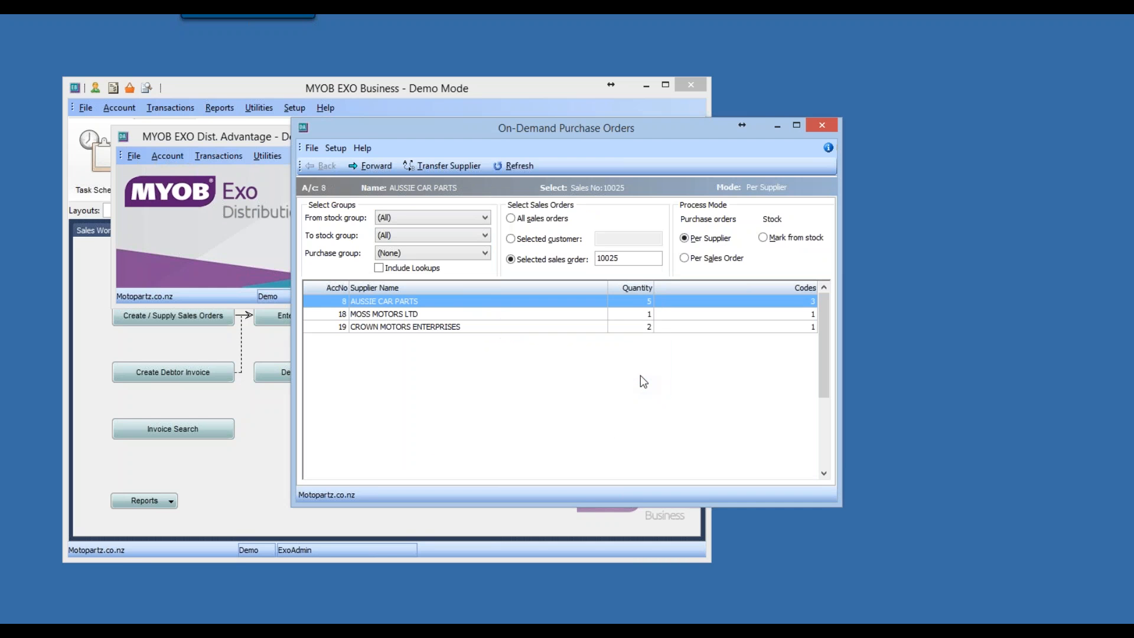
- Open the Not Processed sales order dated 07.04.16 to check its lines, and close it without saving
left_click(262, 433)
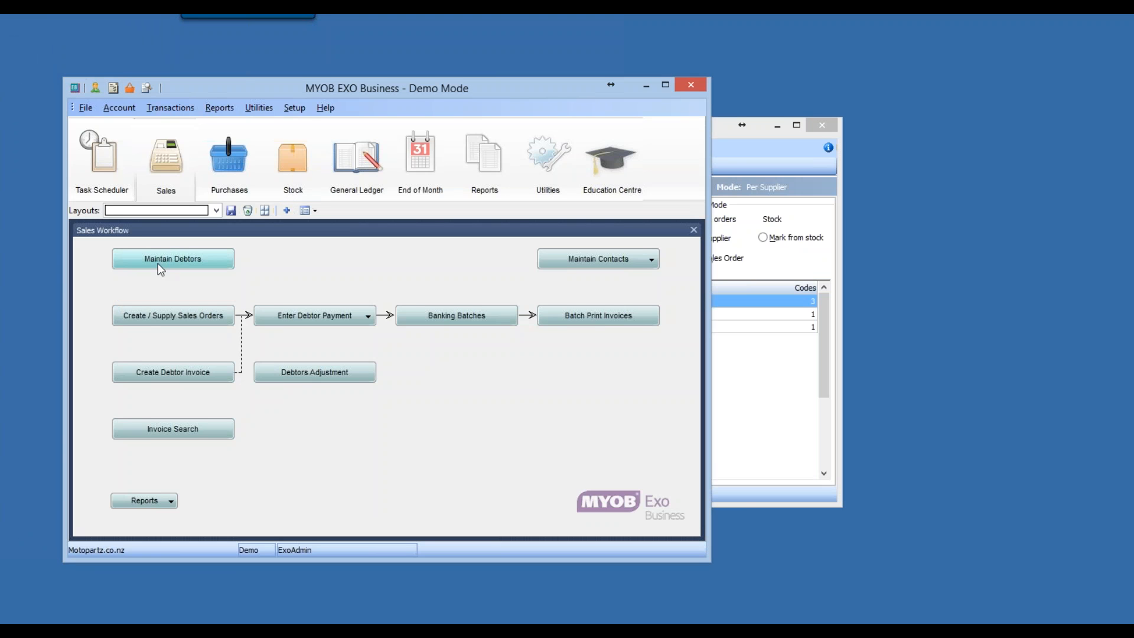
left_click(154, 322)
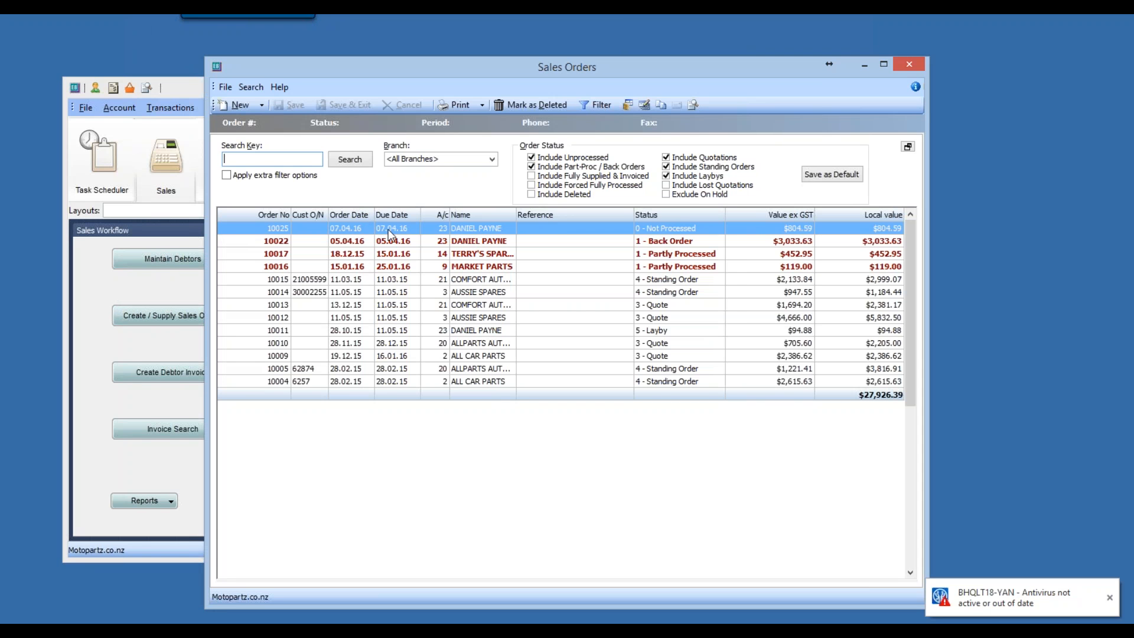
double_click(389, 230)
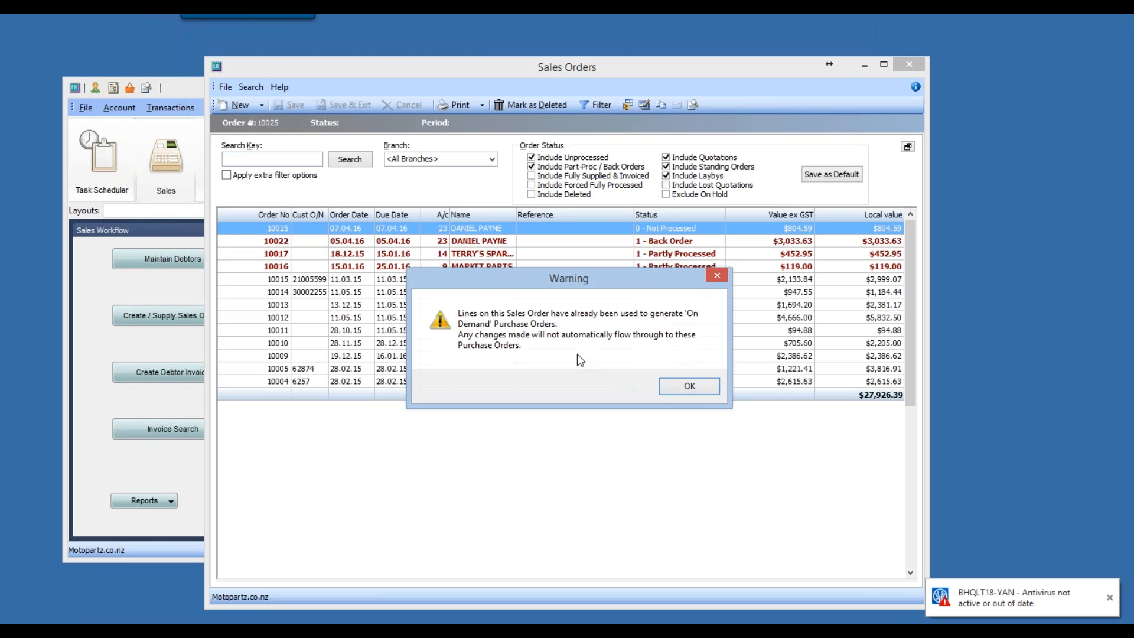
left_click(689, 387)
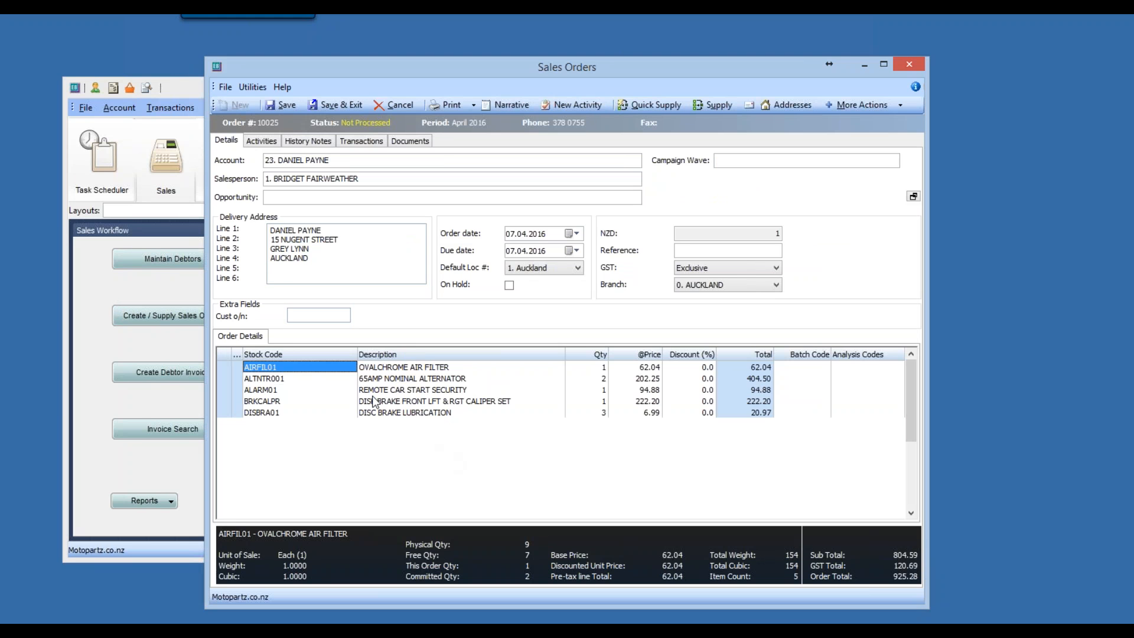
left_click(394, 105)
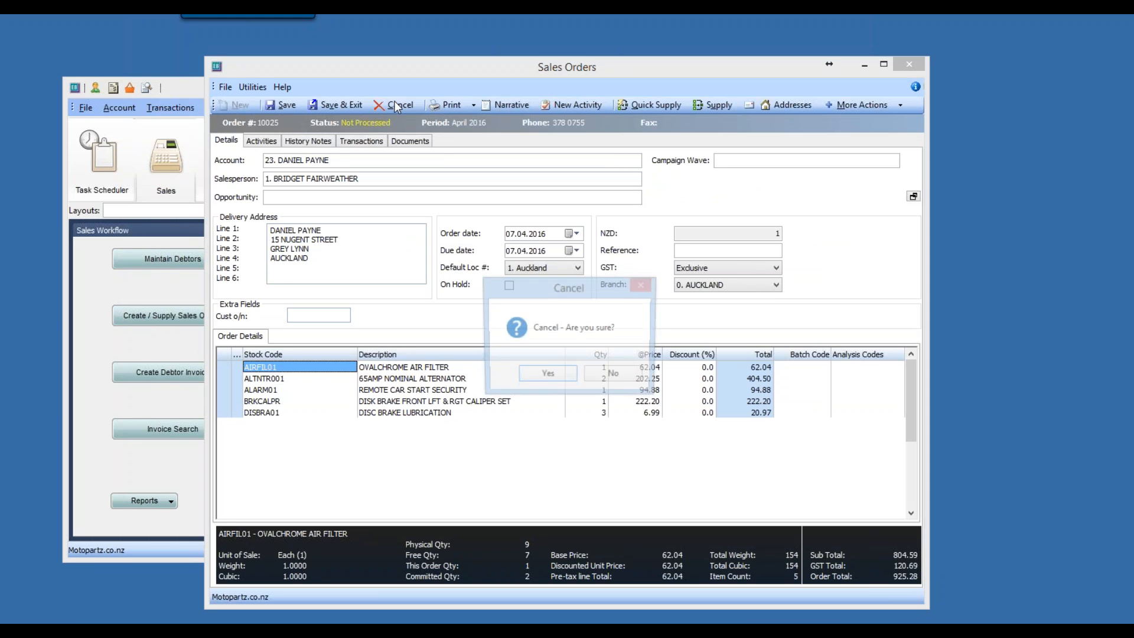
left_click(537, 376)
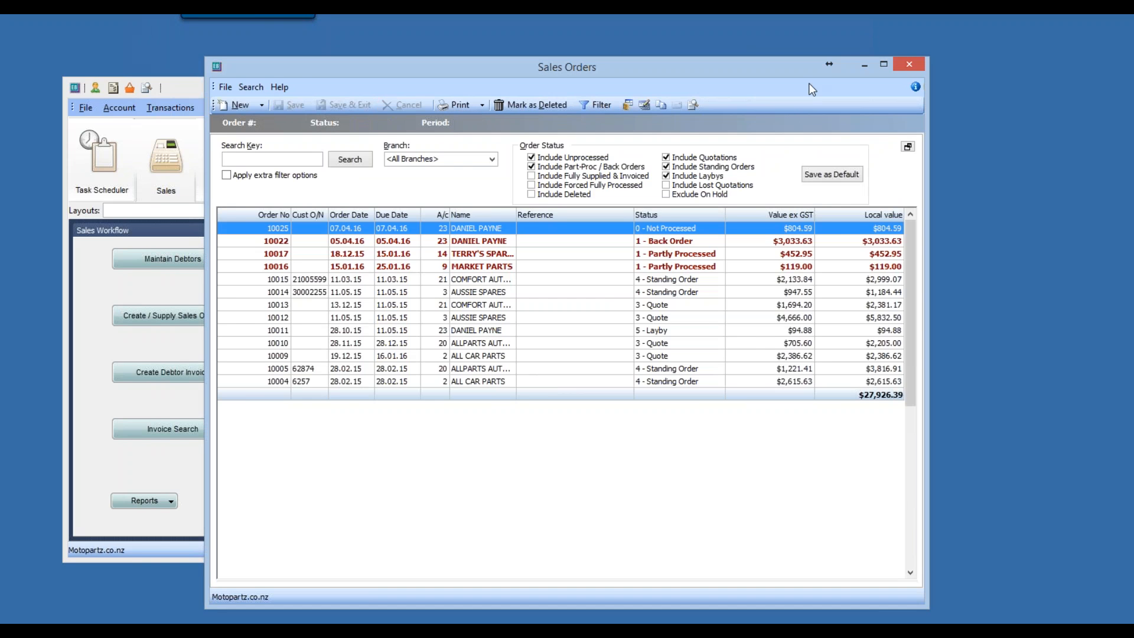
left_click(902, 63)
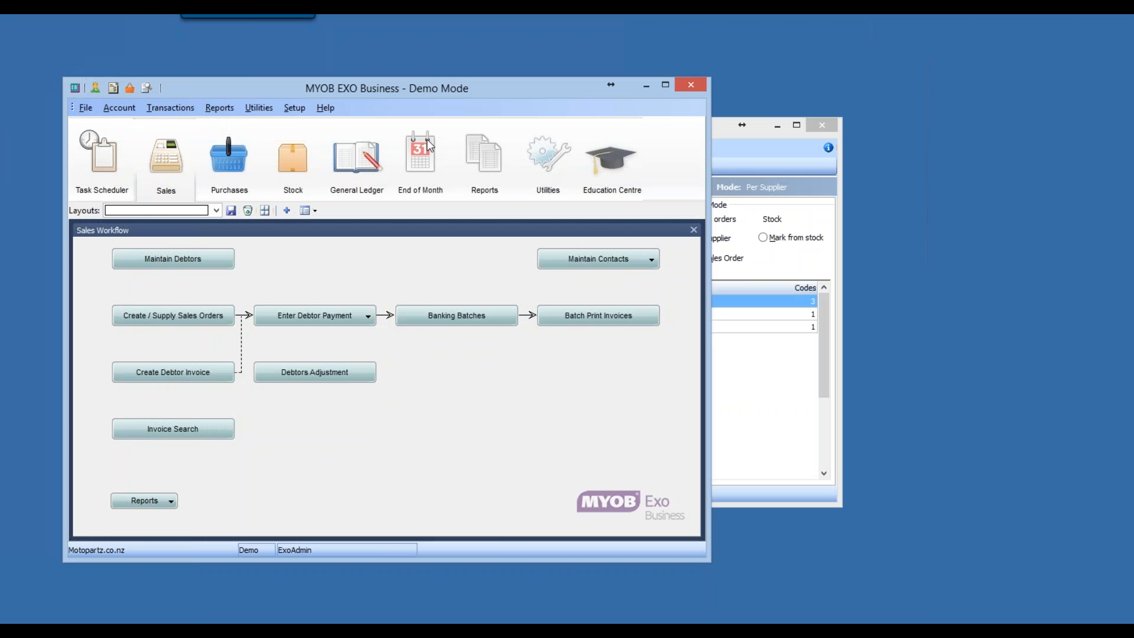
- Check the newest purchase orders for Aussie Car Parts, Moss Motors Ltd and Crown Motors Enterprises in the purchase order list, and close it
left_click(230, 159)
left_click(173, 314)
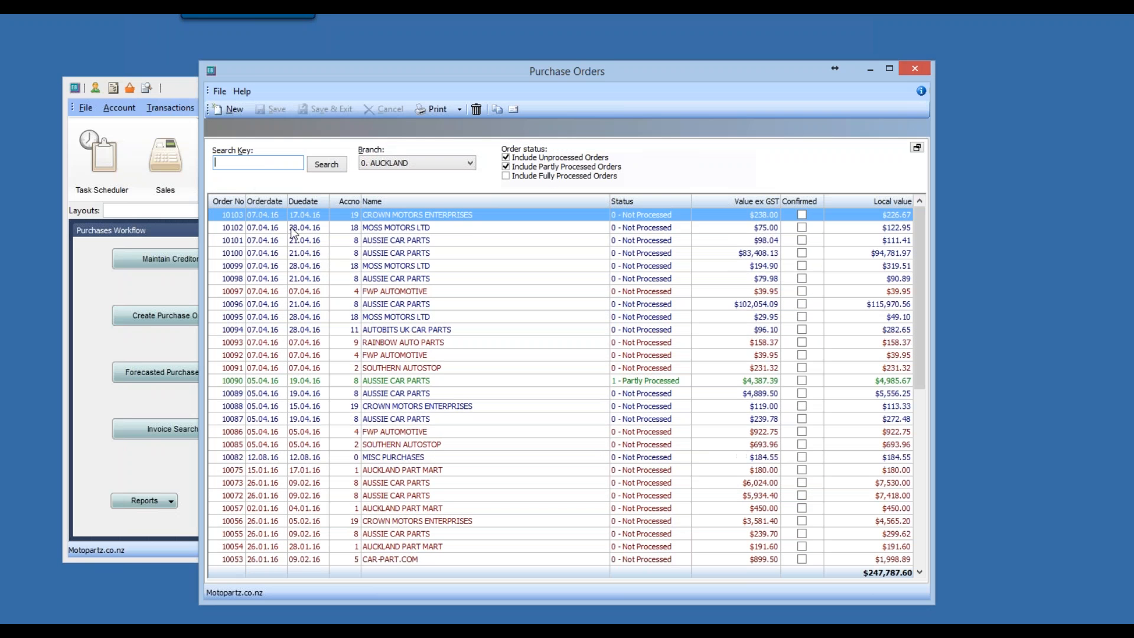
left_click(395, 241)
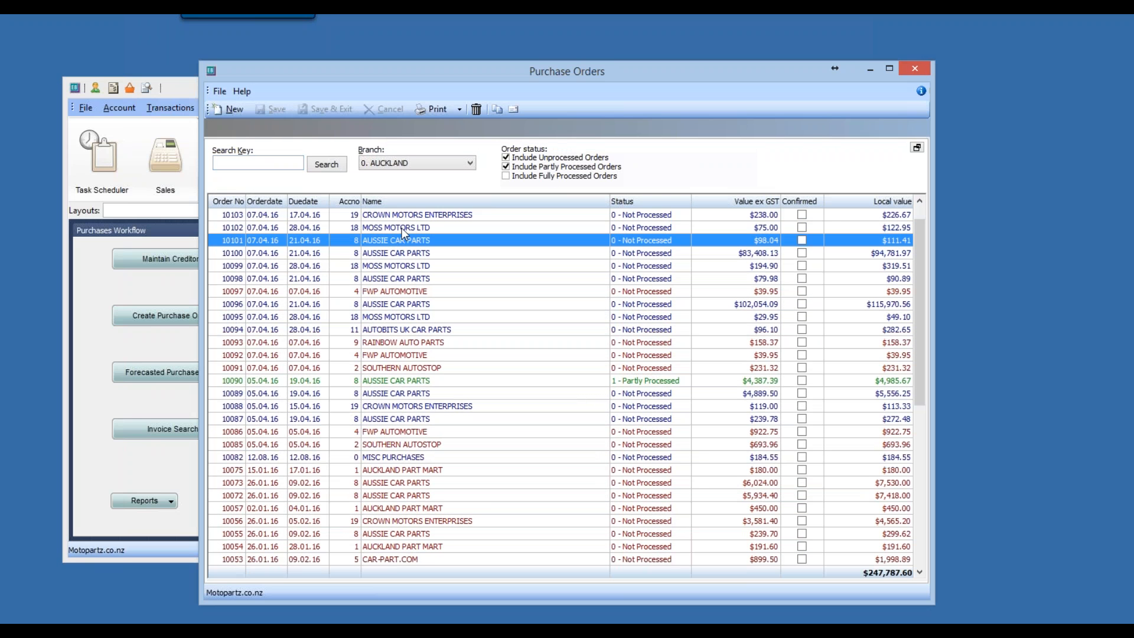
left_click(403, 229)
left_click(409, 217)
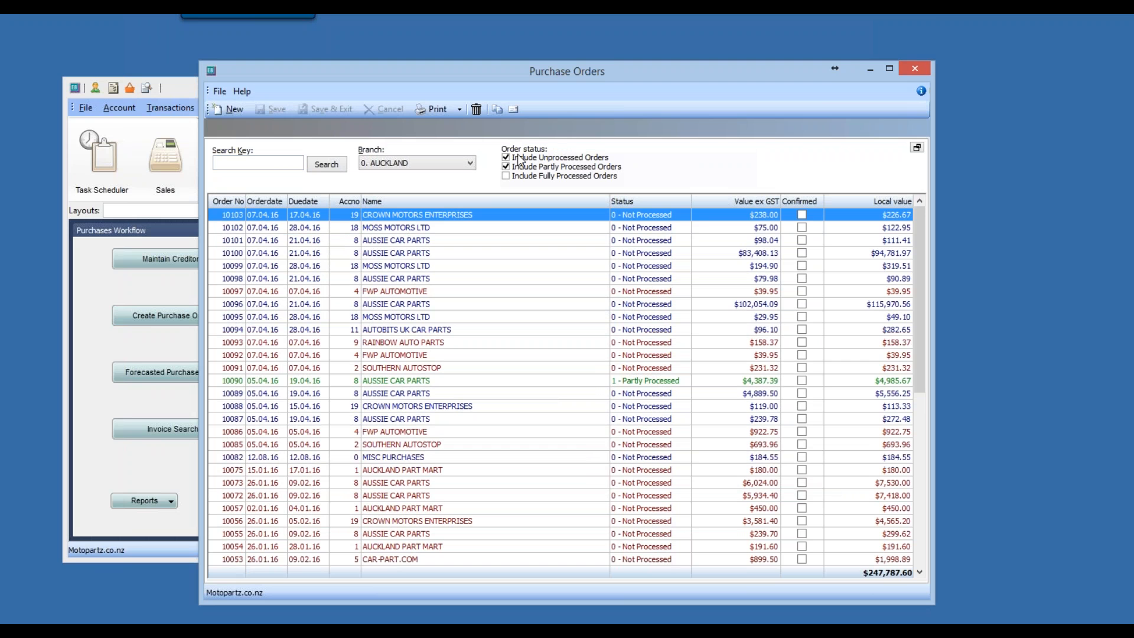
left_click(902, 69)
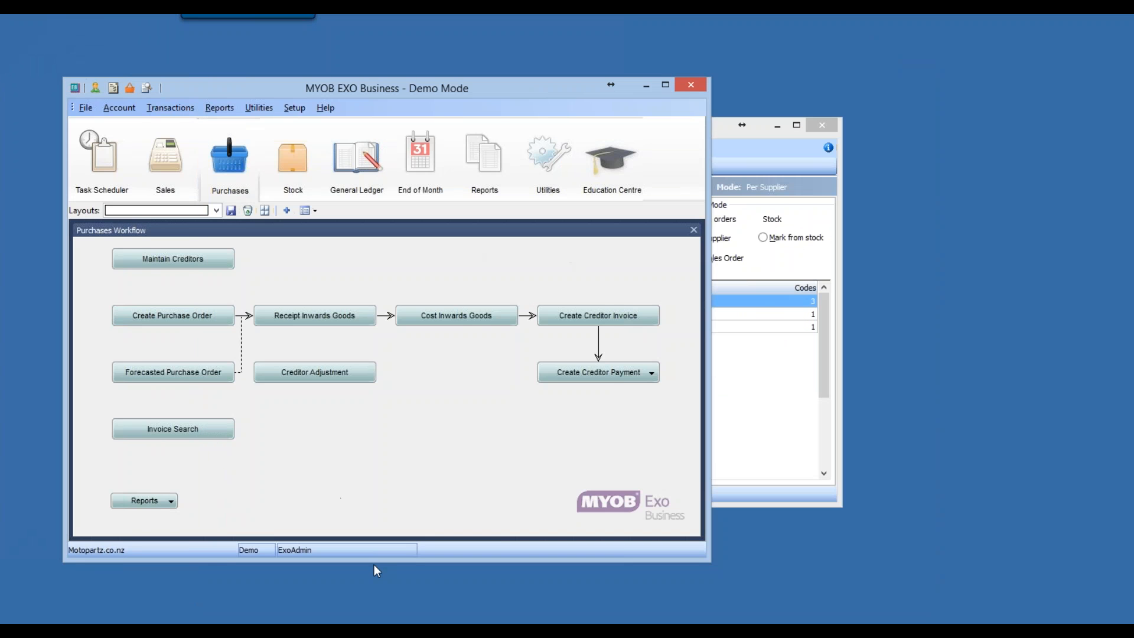
- Close the On-Demand Purchase Orders window and open Batch Sales Order Line Processing in Distribution Advantage
left_click(429, 628)
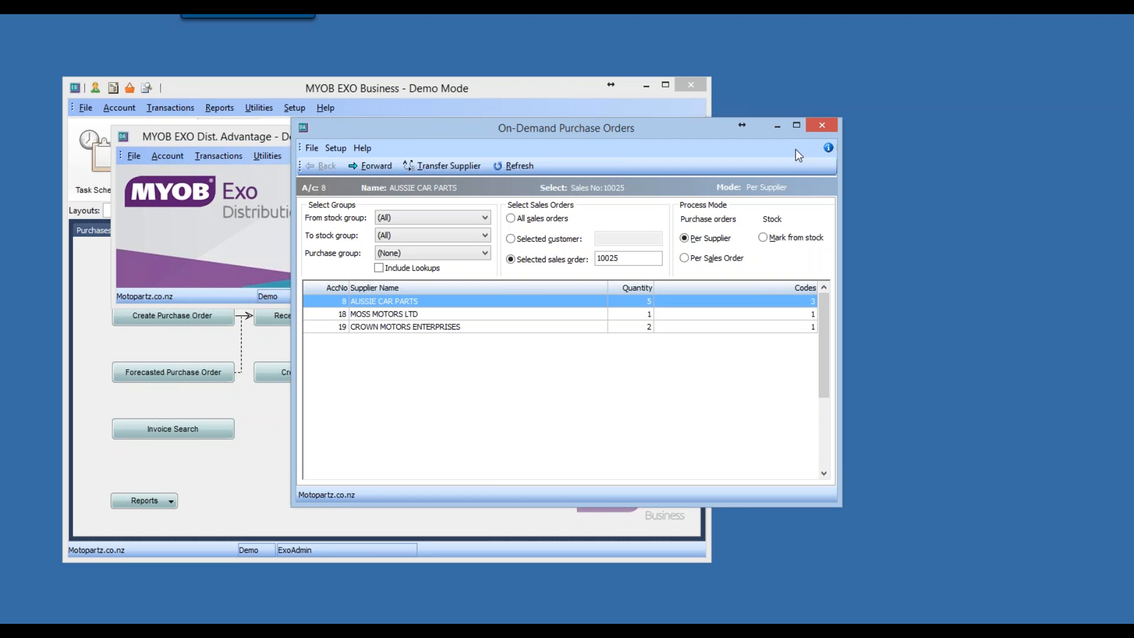
left_click(822, 126)
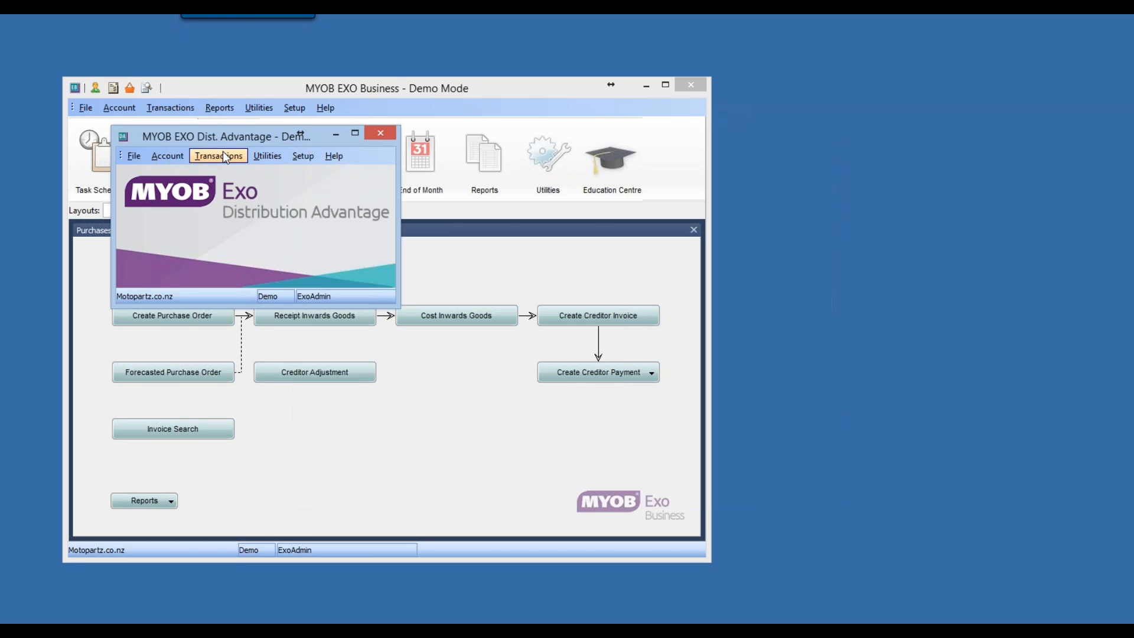
left_click(224, 155)
left_click(231, 172)
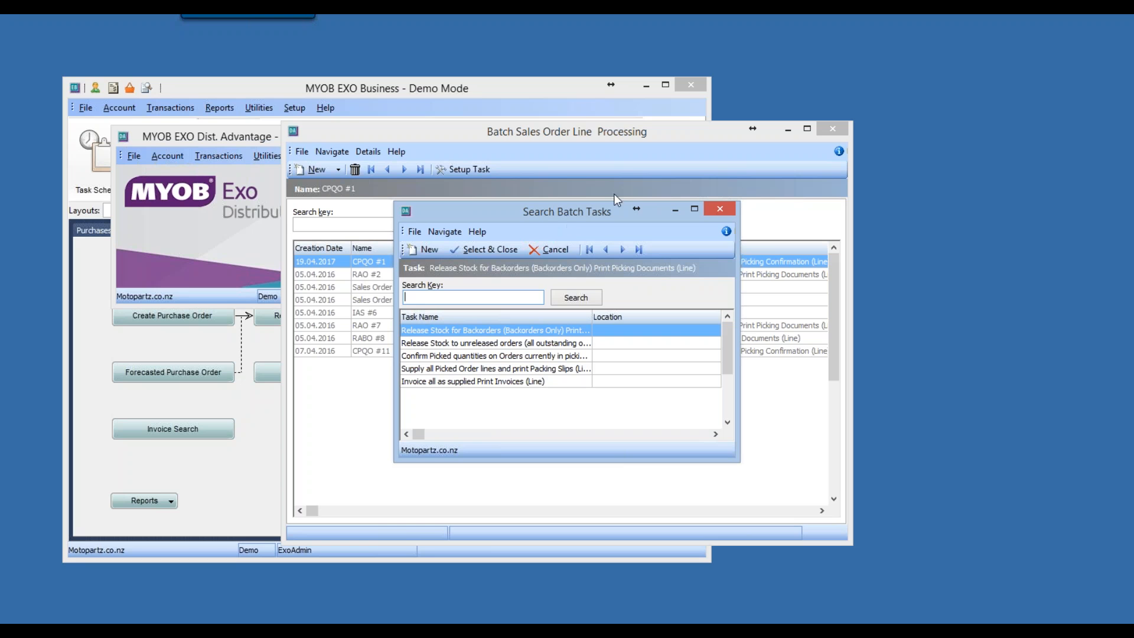
- Try to supply the picked order lines with a new SAPOL batch, posting stock movement and printing the packing slip, and delete the processed batch
double_click(471, 369)
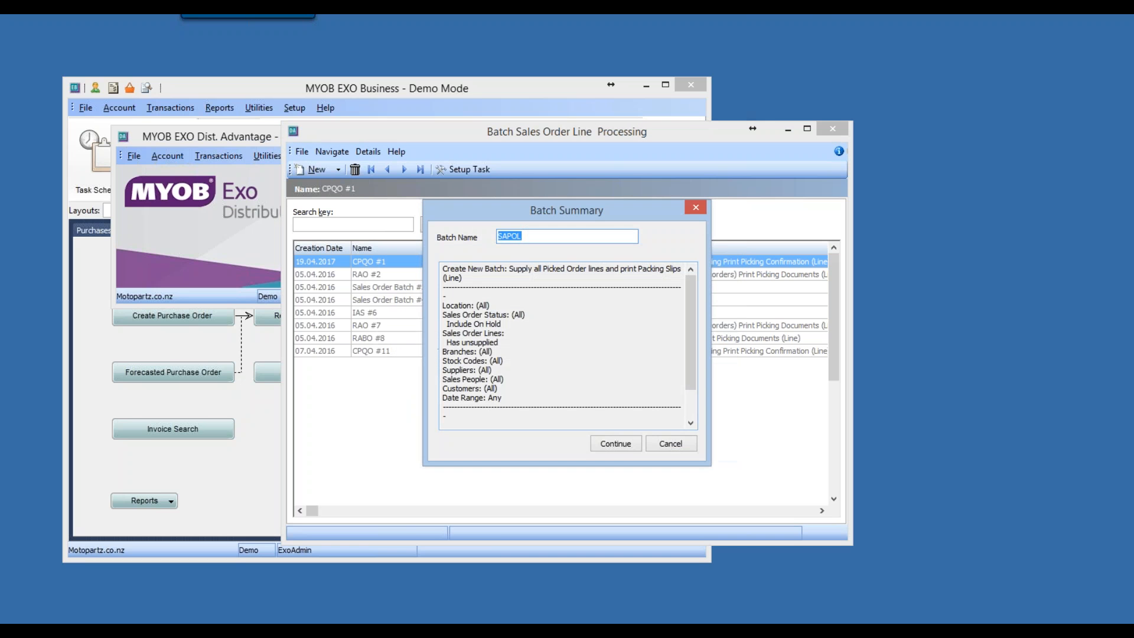
left_click(618, 444)
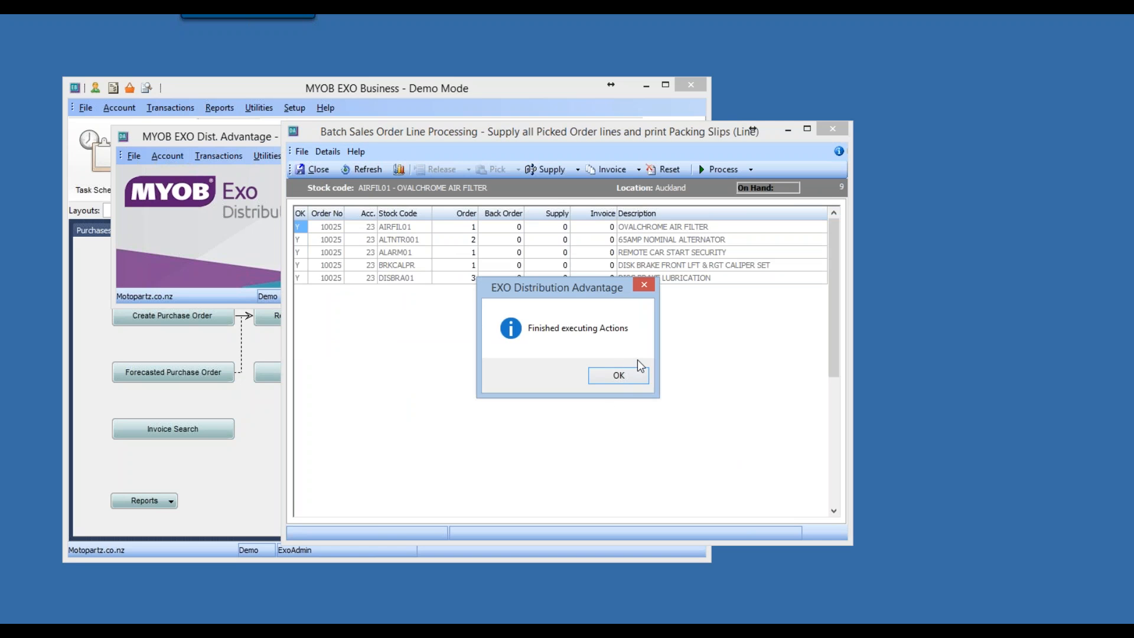
left_click(618, 376)
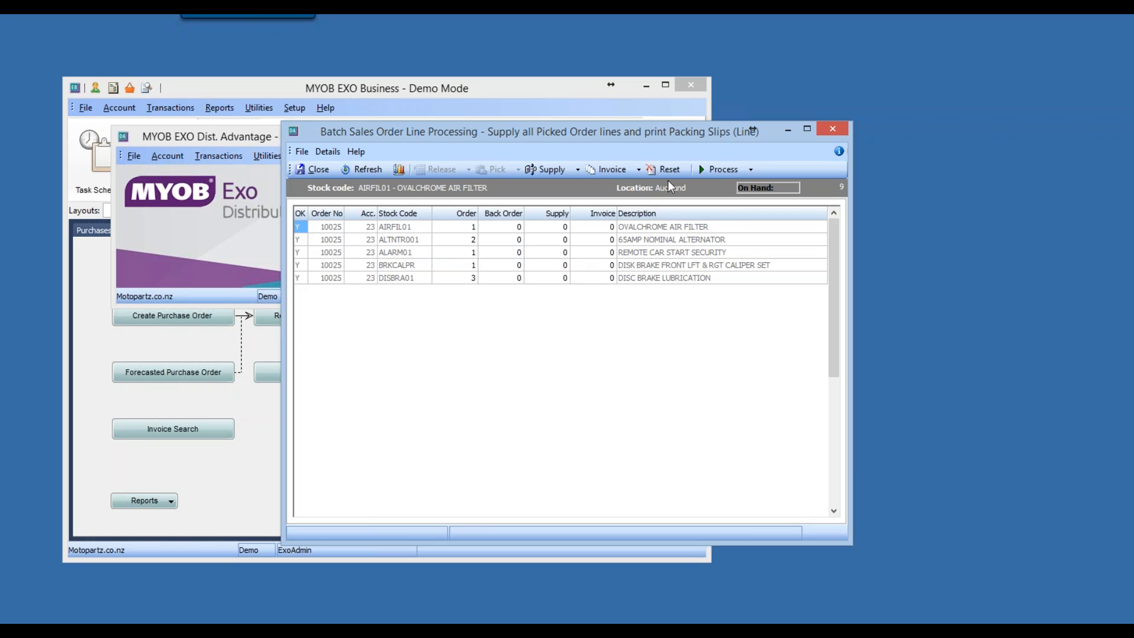
left_click(721, 169)
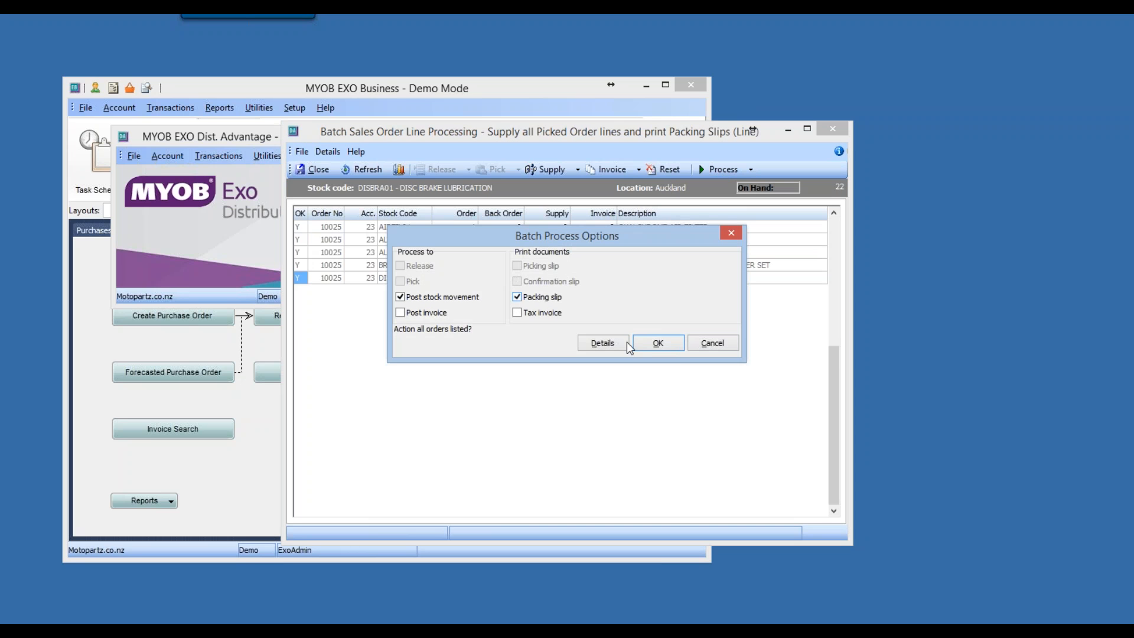
left_click(653, 343)
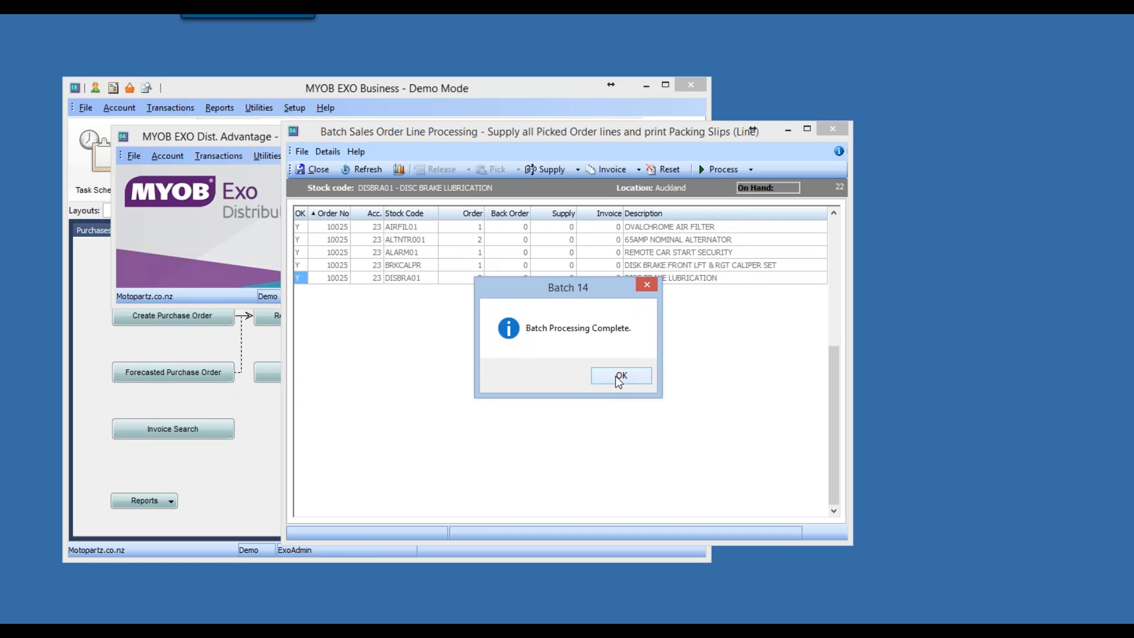
left_click(616, 374)
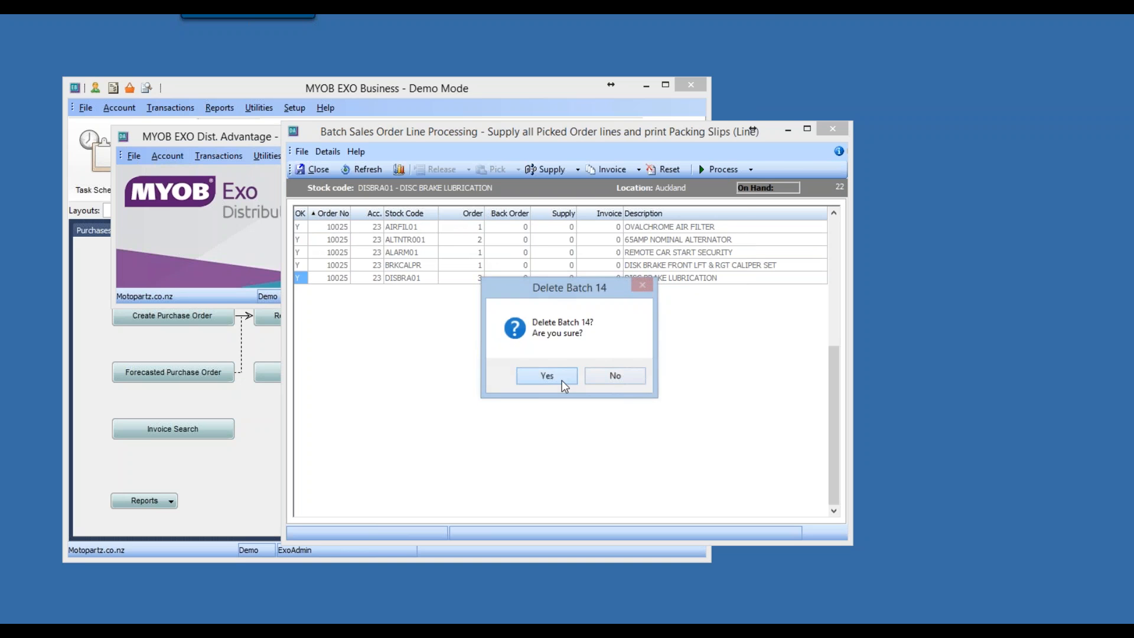
left_click(547, 376)
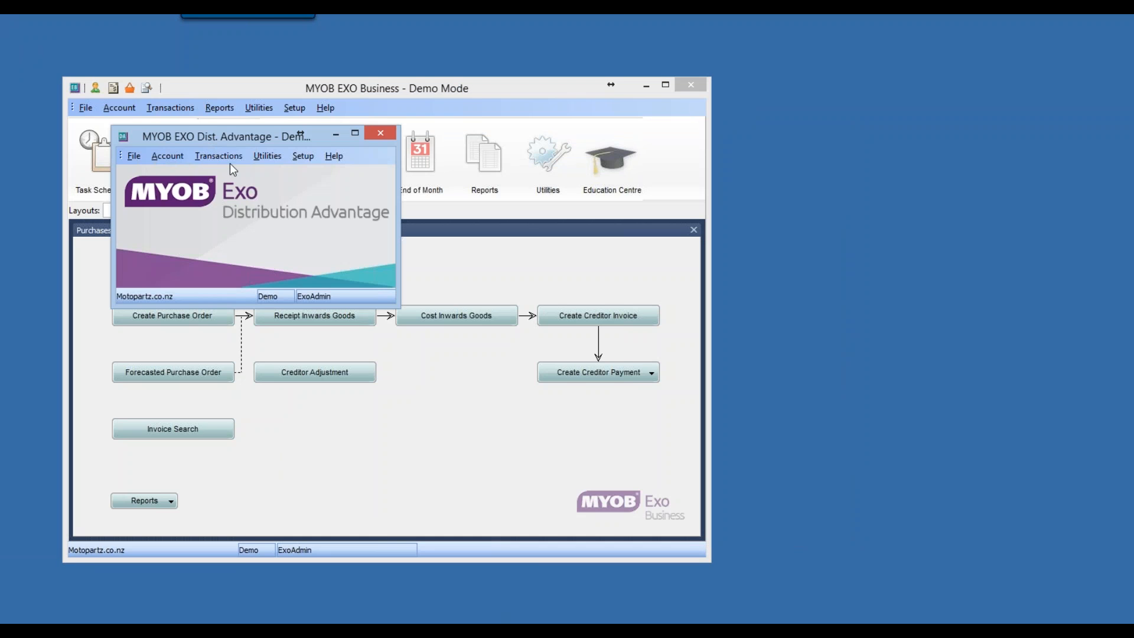
- Try to create a batch from the Invoice all as supplied Print Invoices (Line) task, cancel it and close batch processing
left_click(223, 156)
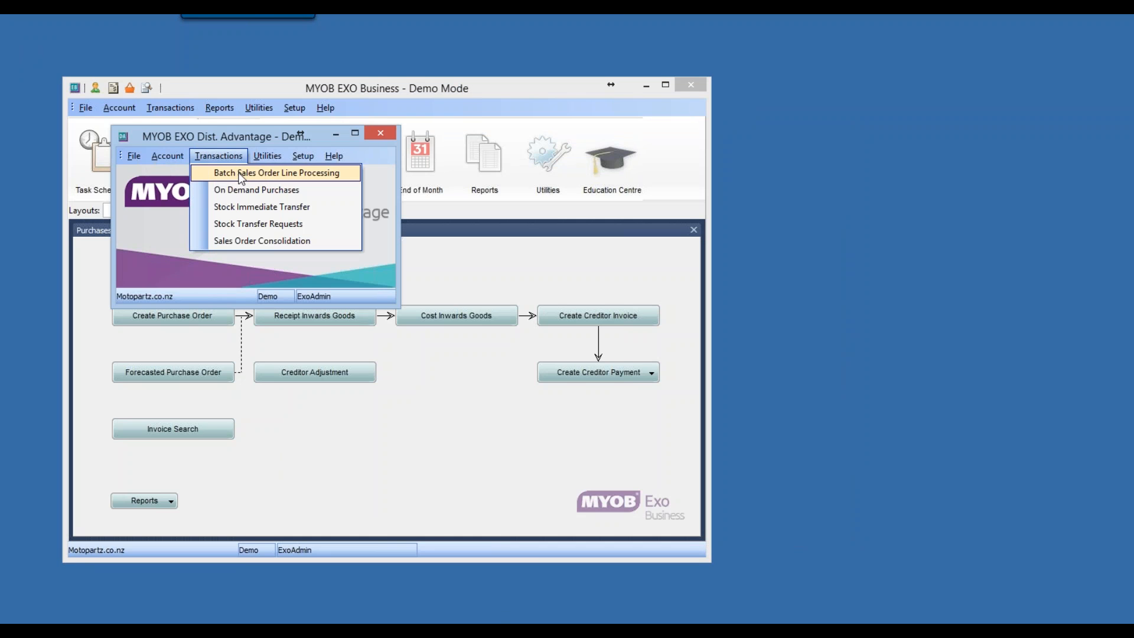
left_click(242, 178)
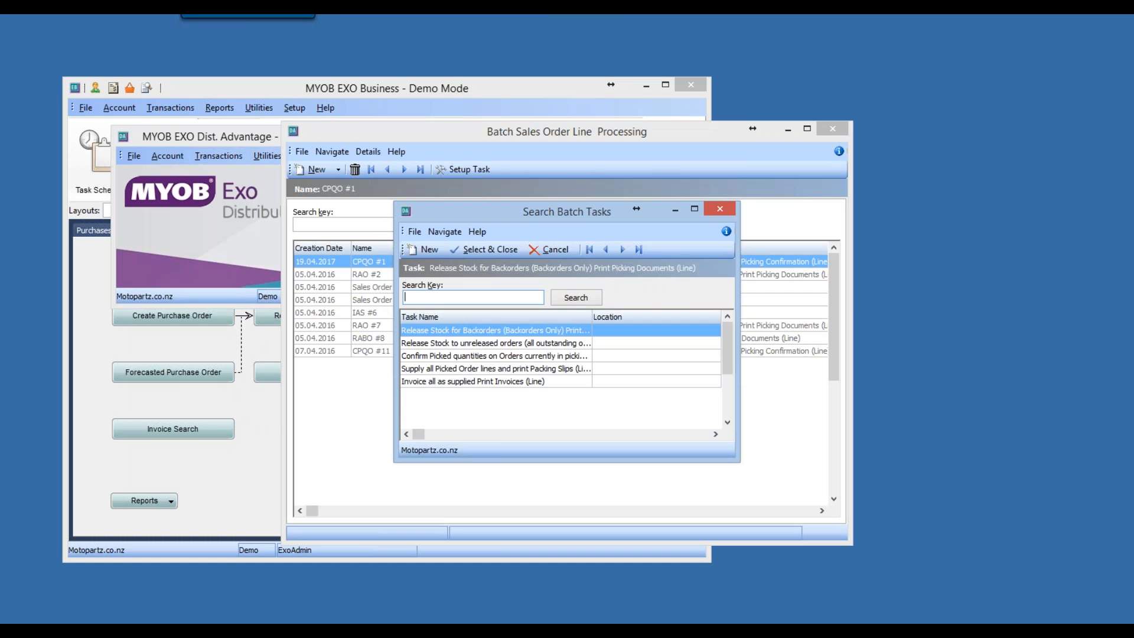
double_click(471, 381)
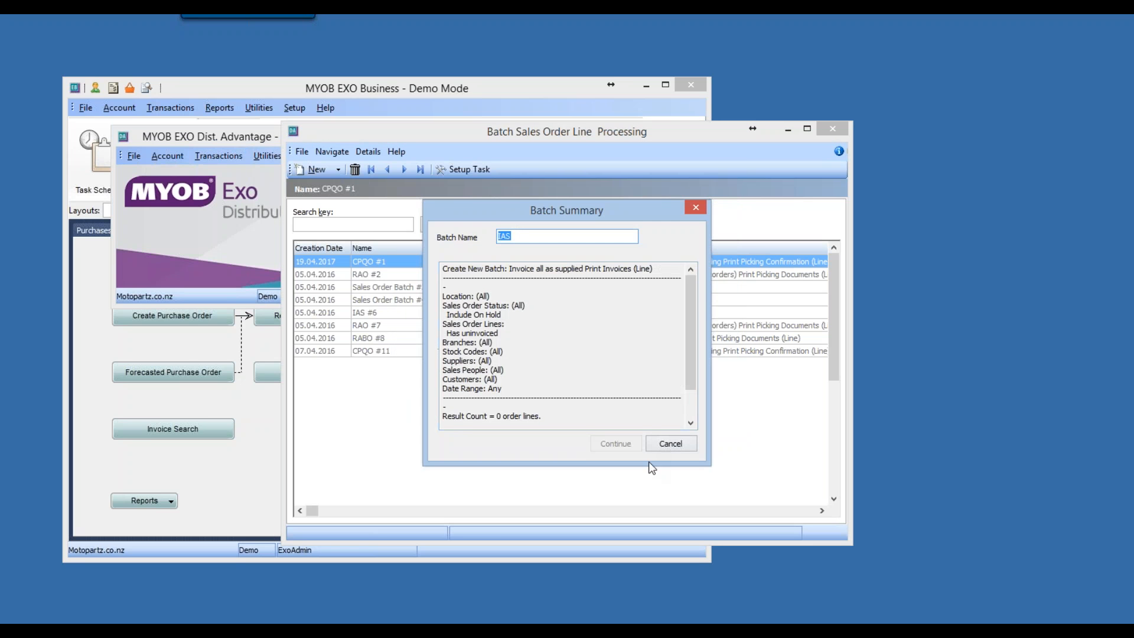
left_click(670, 444)
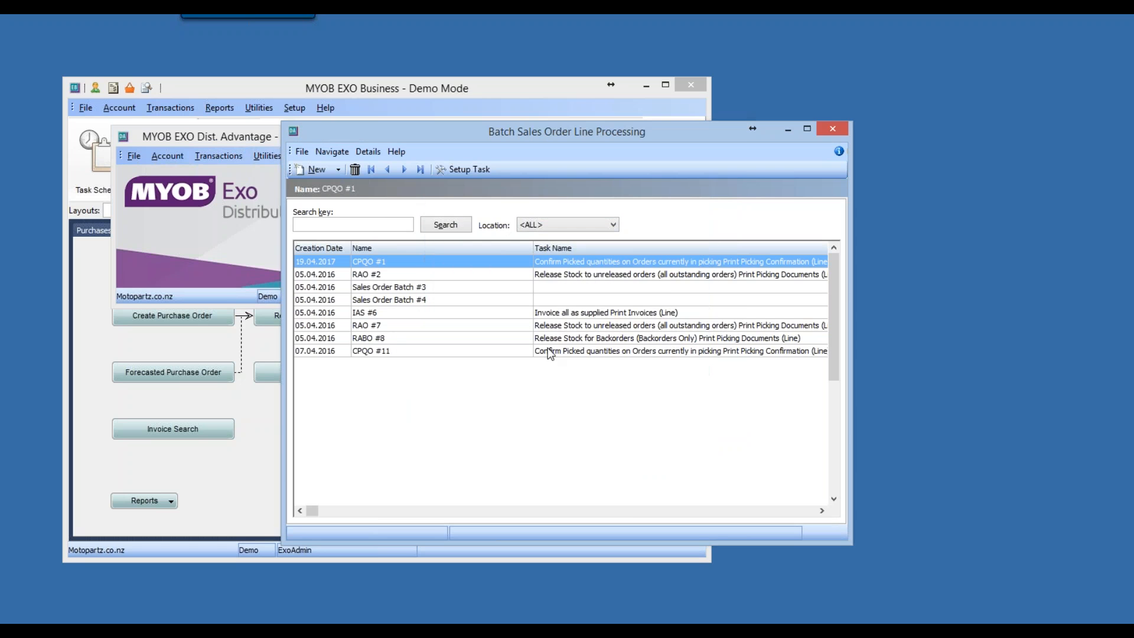
left_click(836, 130)
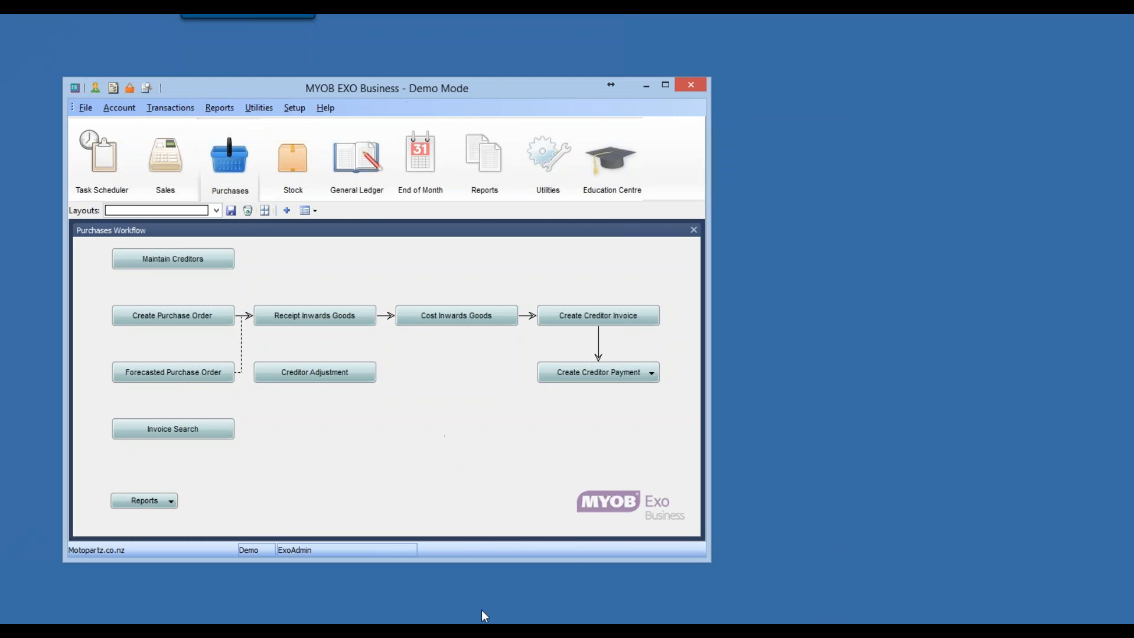
- Return to Distribution Advantage and create a SAPOL batch from the Supply all Picked Order lines and print Packing Slips (Line) task
left_click(481, 610)
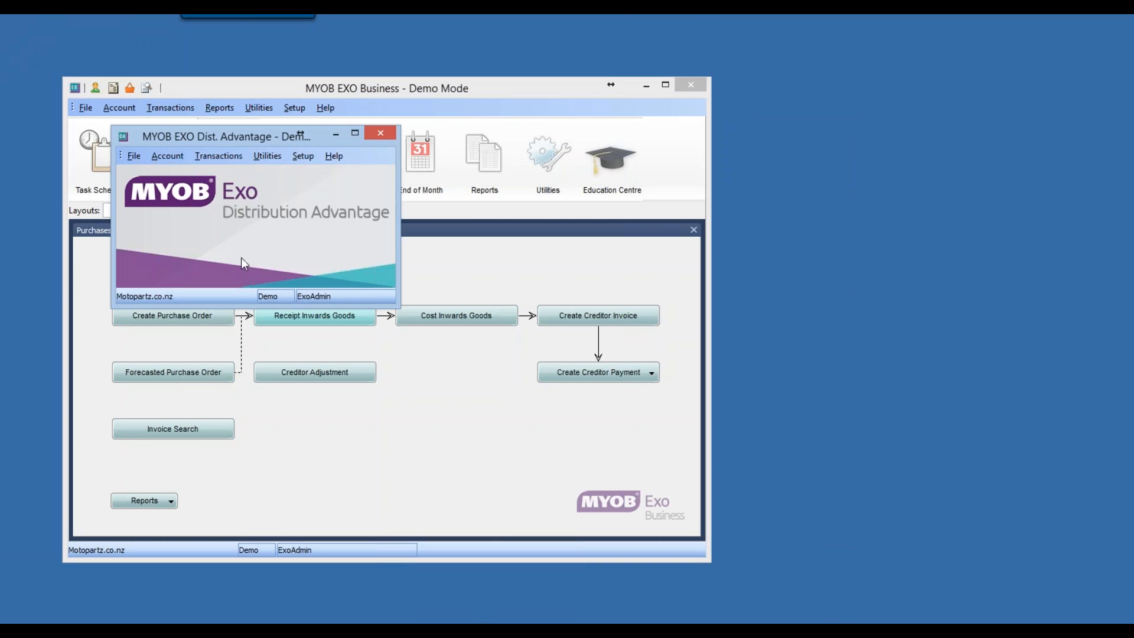
left_click(227, 161)
key("Escape")
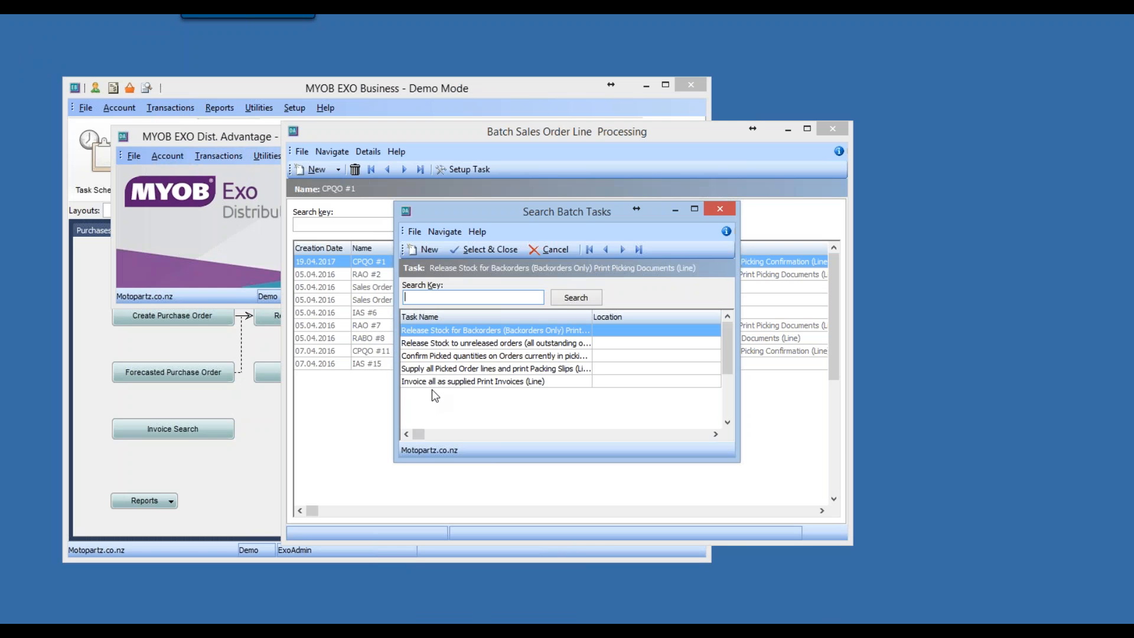
double_click(467, 368)
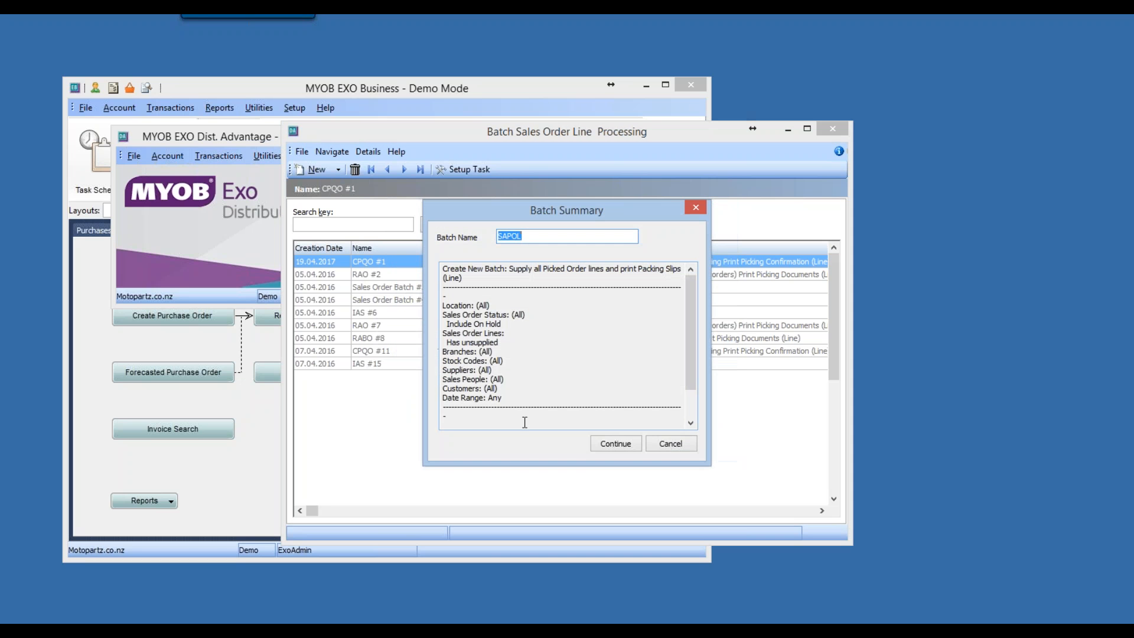
left_click(627, 446)
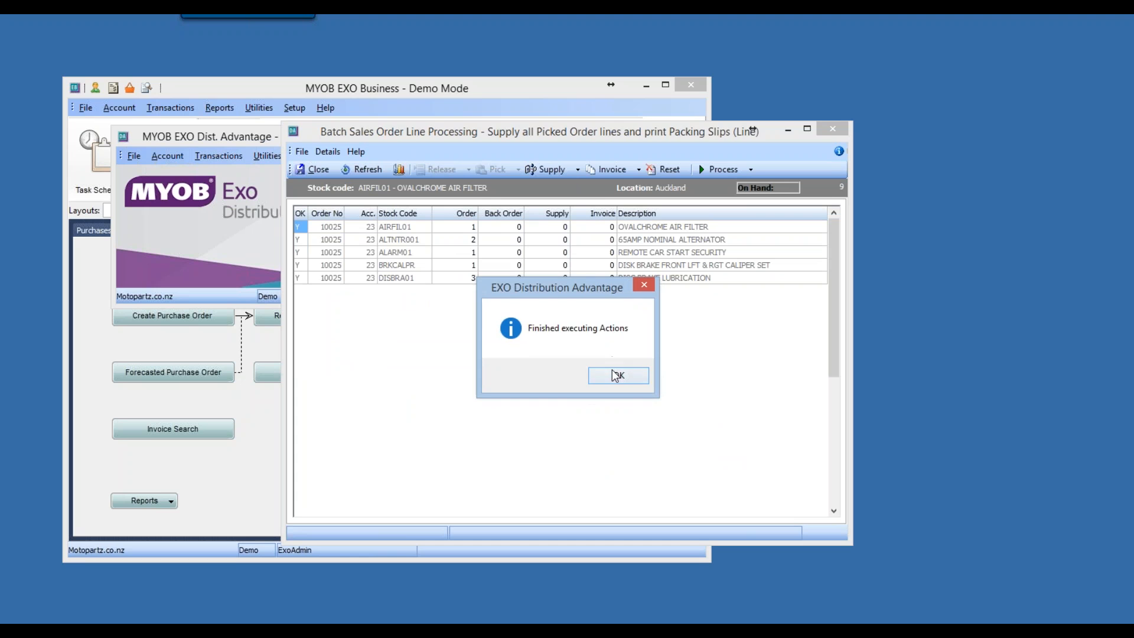
left_click(615, 376)
- Assign the on-hand stock for supply to all lines of the batch
left_click(551, 169)
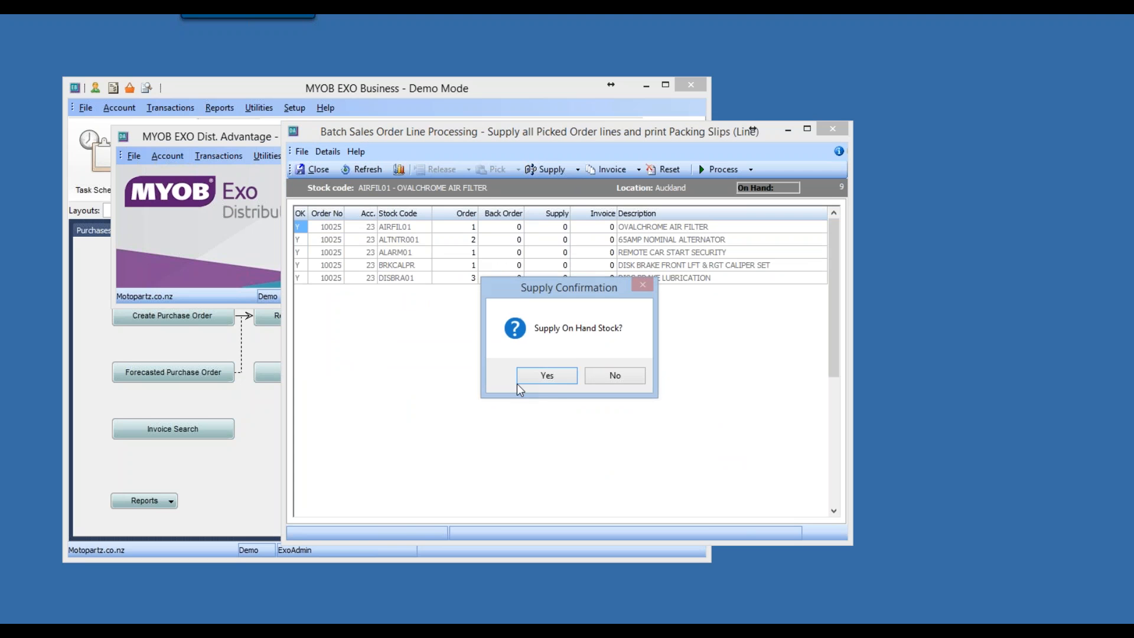
left_click(547, 378)
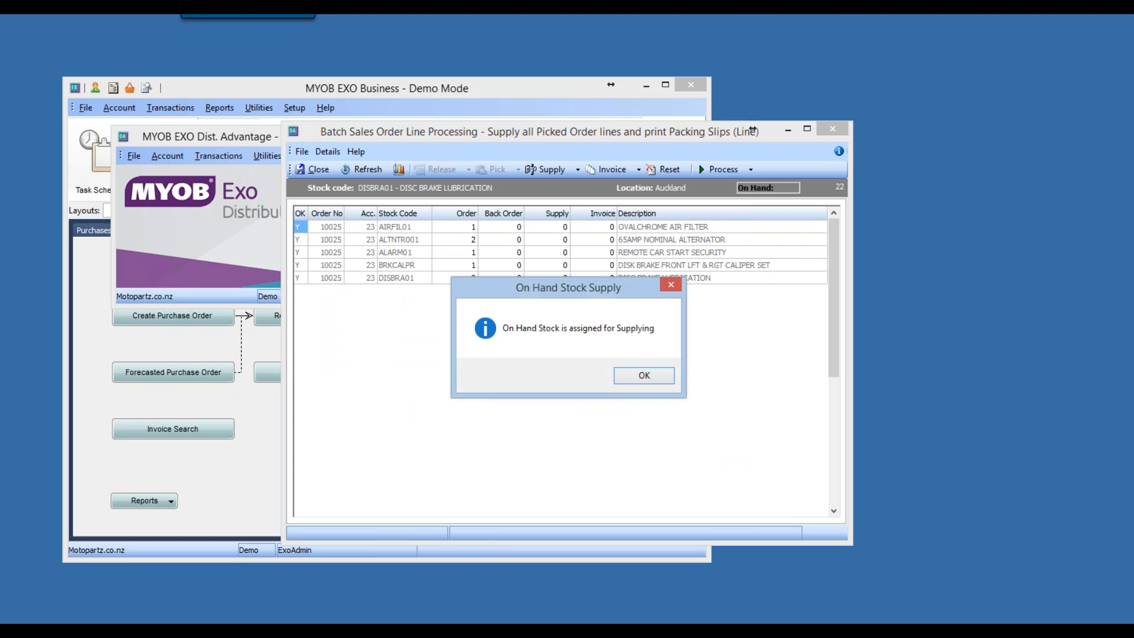
left_click(627, 378)
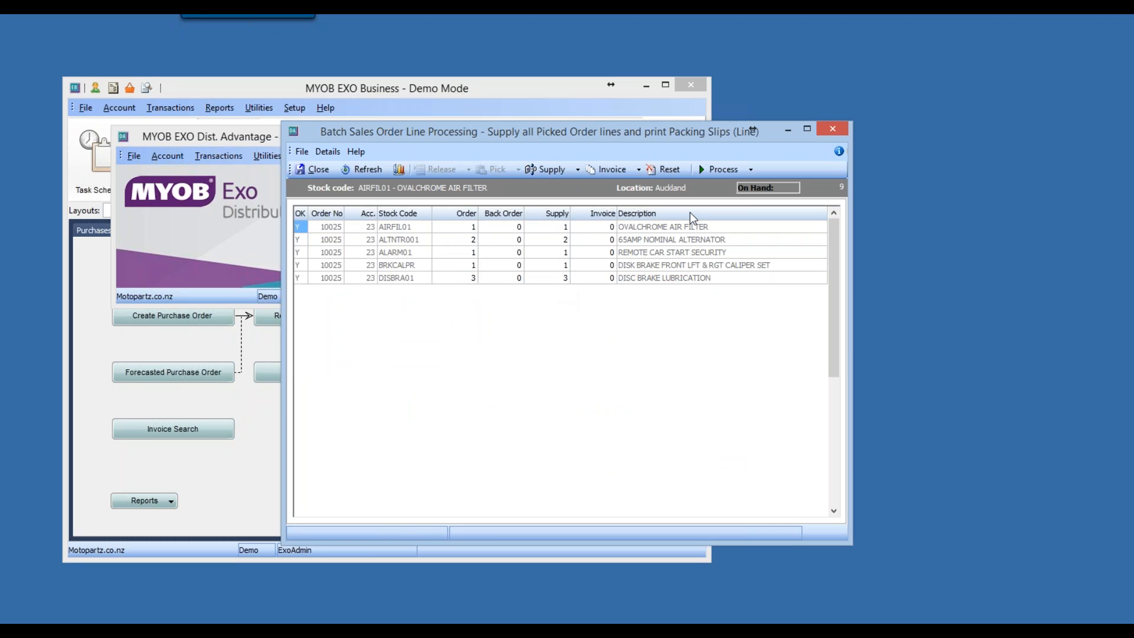
- Process the supply batch with Post stock movement and Packing slip, close the packing slip preview, and delete the processed batch
left_click(728, 169)
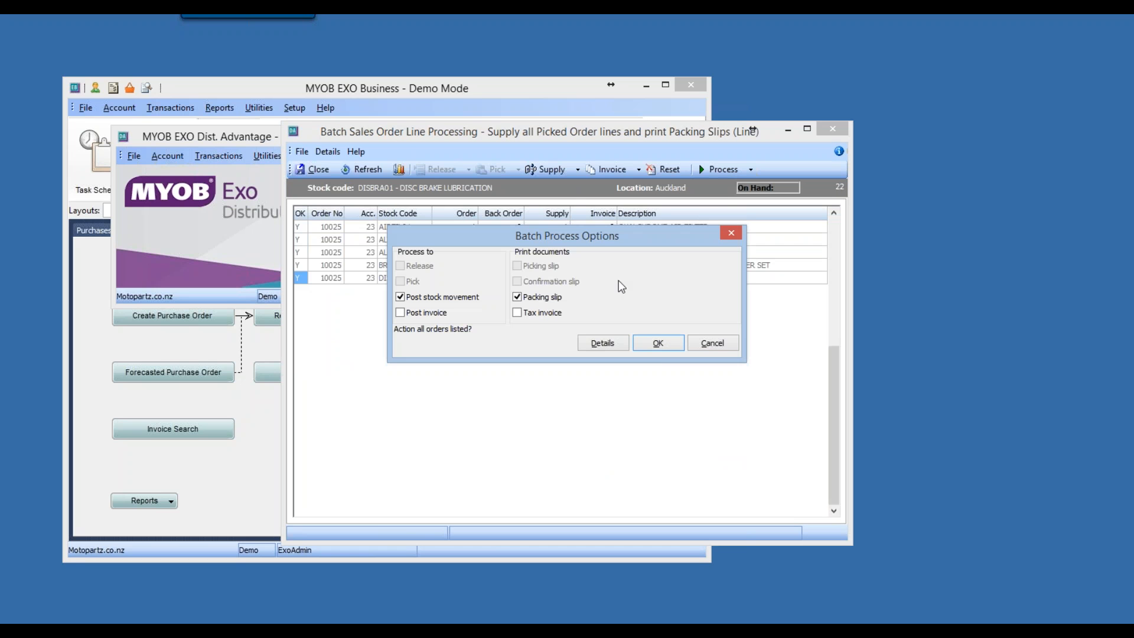
left_click(678, 342)
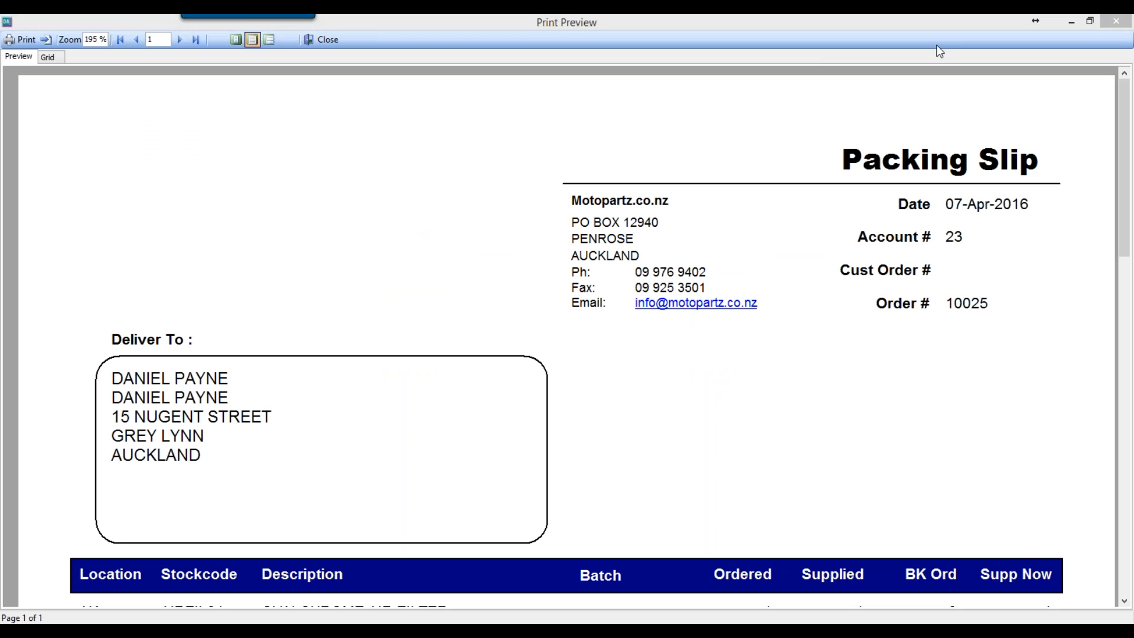
mouse_move(243, 16)
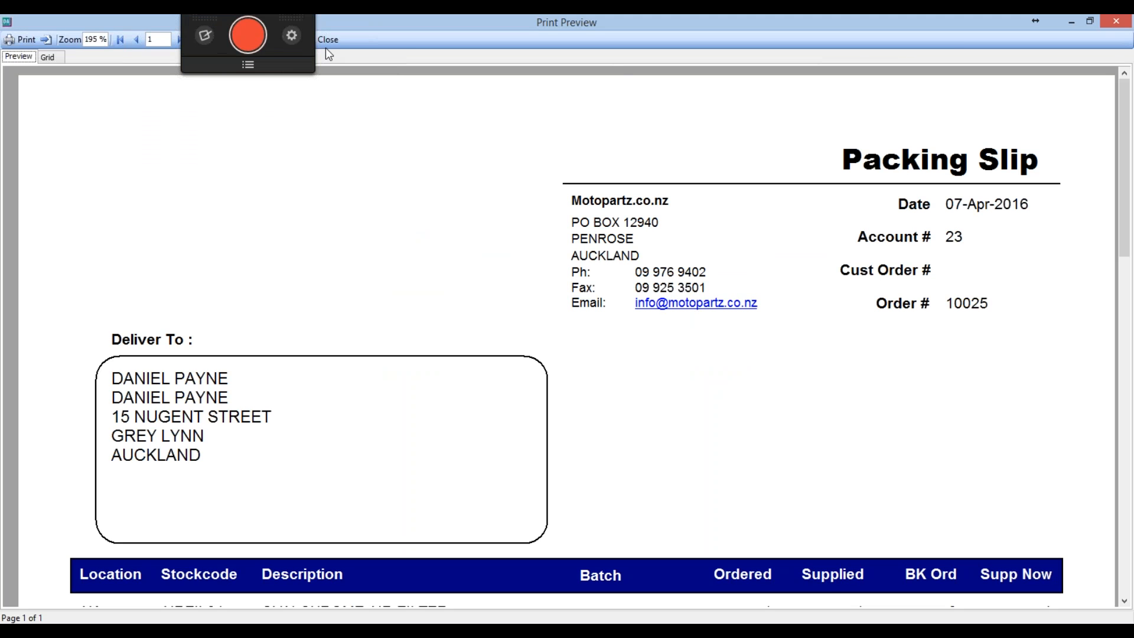
left_click(331, 41)
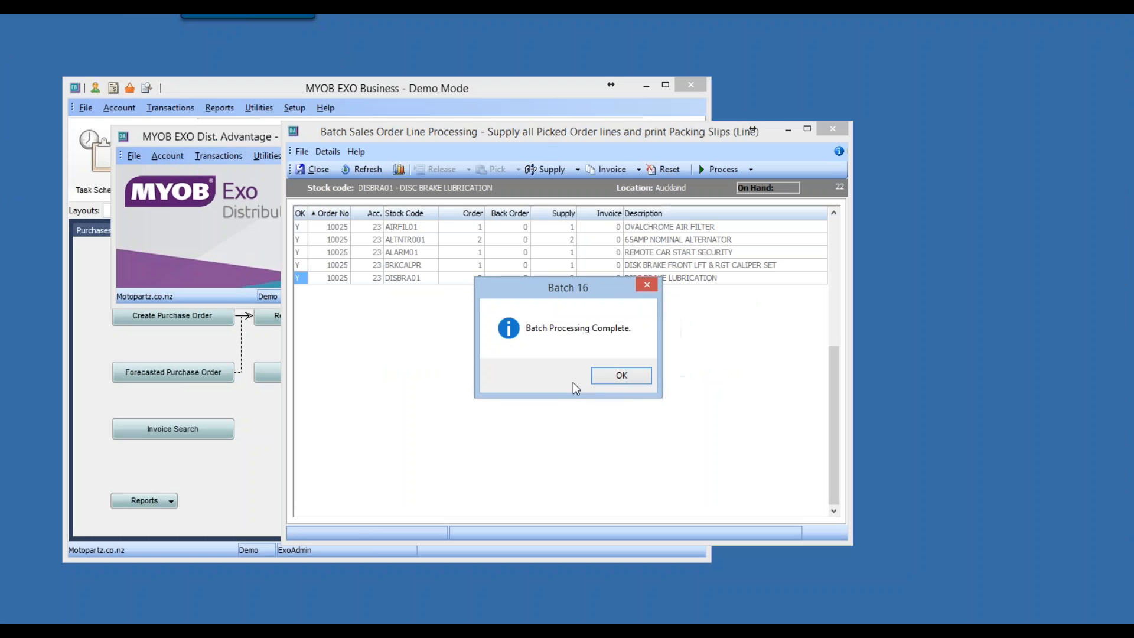
left_click(637, 377)
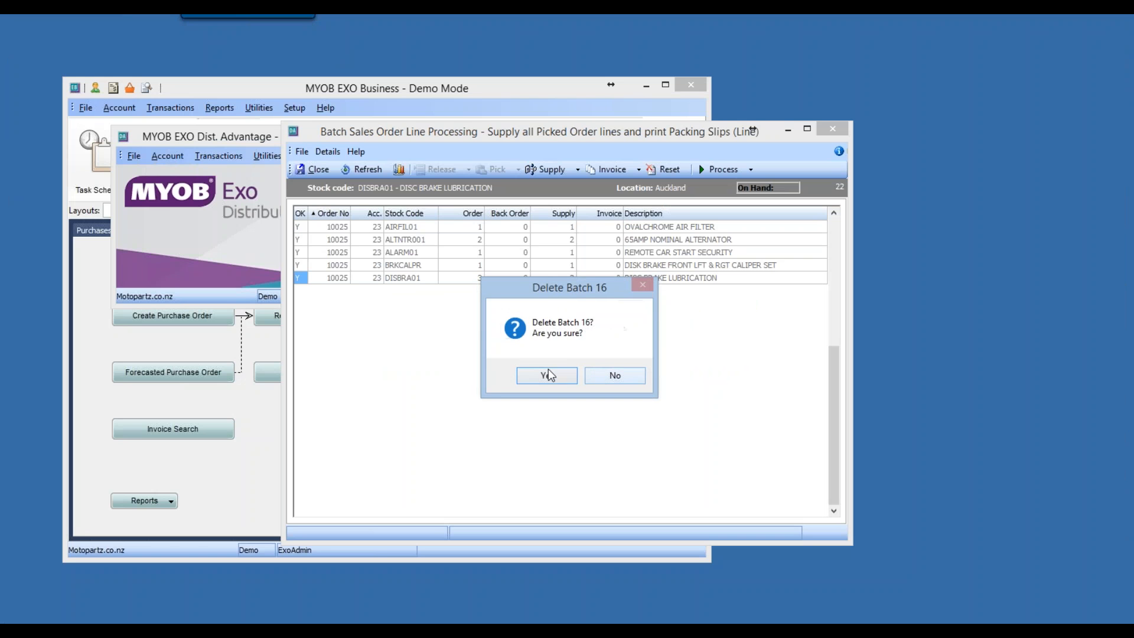
left_click(548, 375)
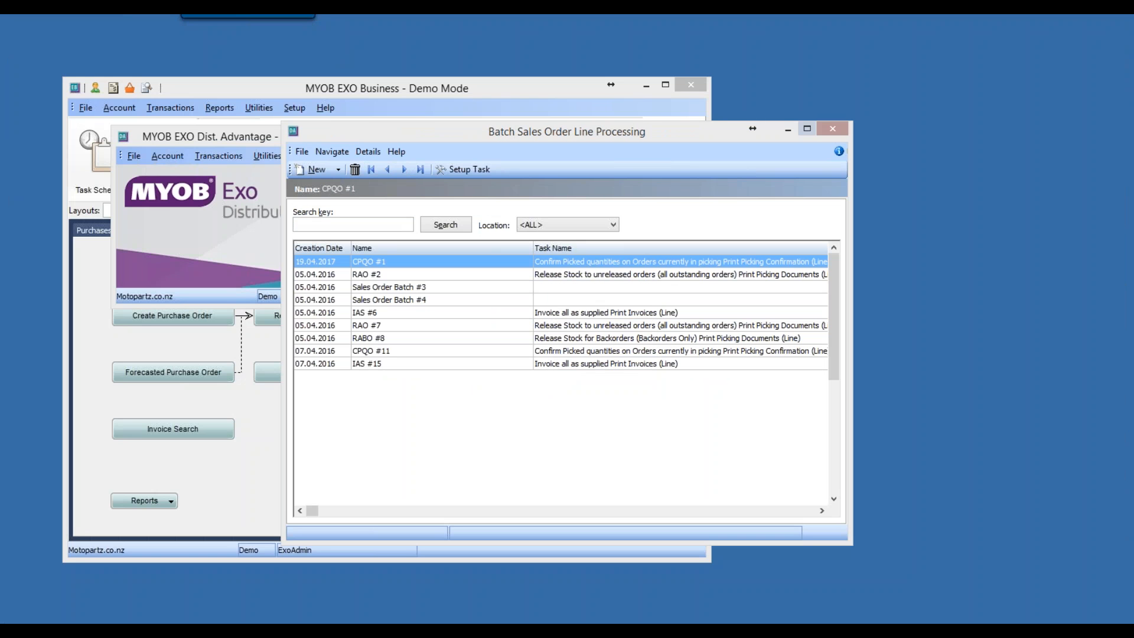
- Create an IAS batch from the Invoice all as supplied Print Invoices (Line) task in Batch Sales Order Line Processing
left_click(230, 156)
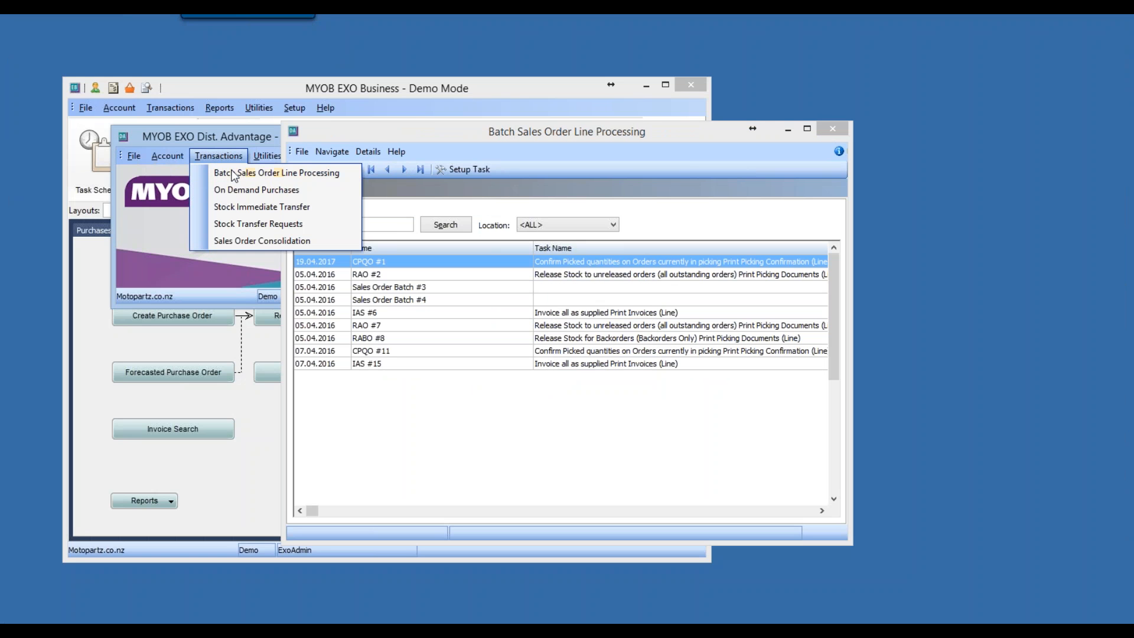
left_click(233, 174)
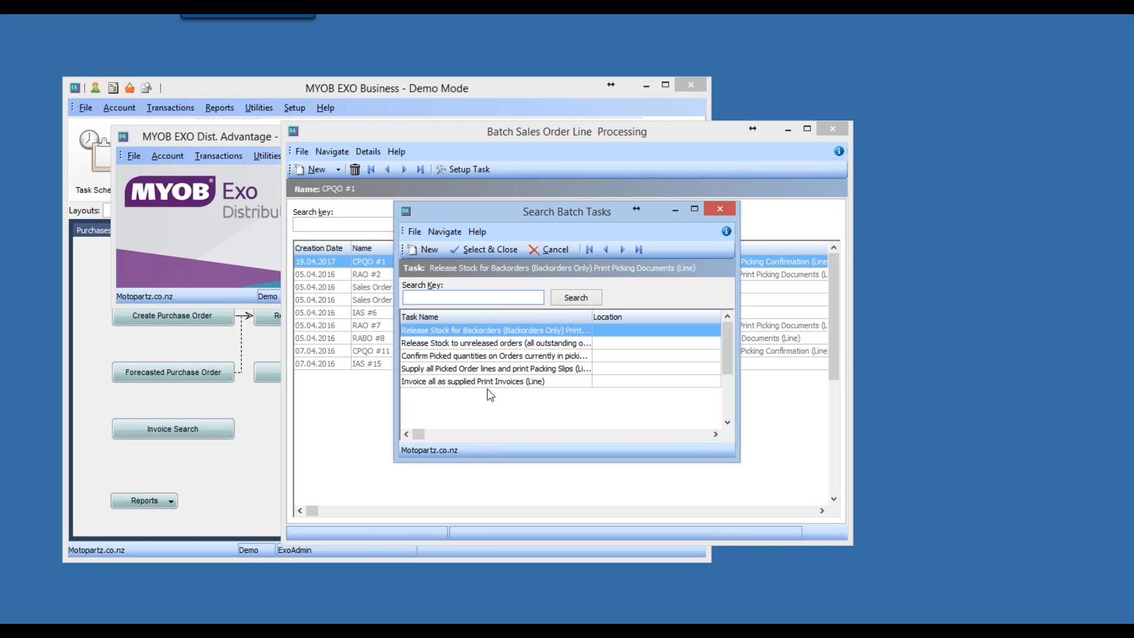
double_click(495, 383)
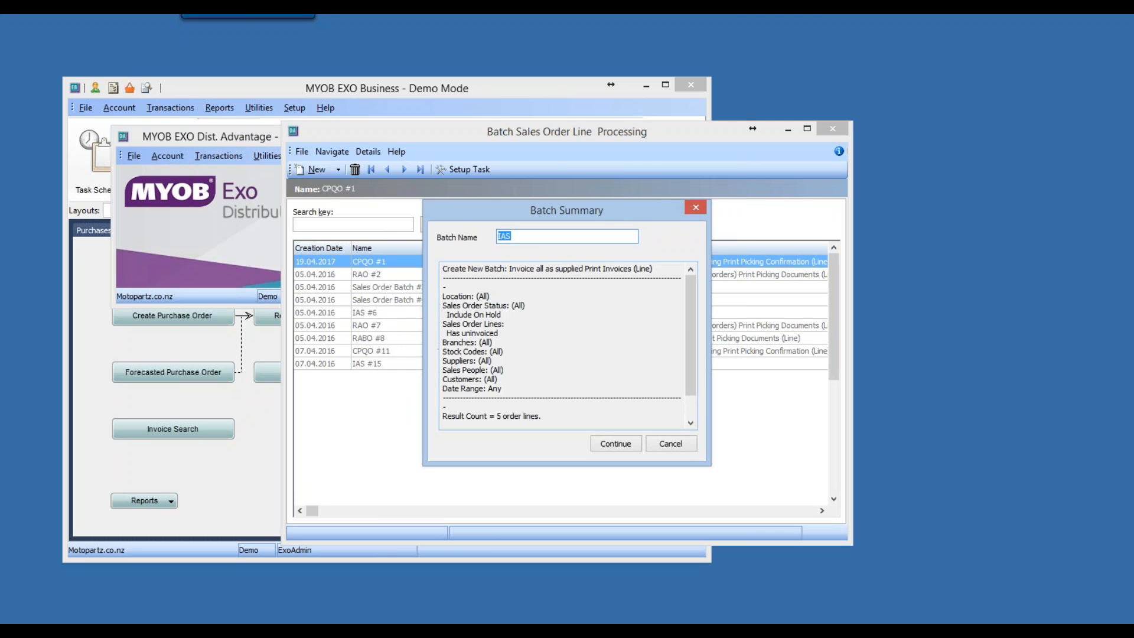
left_click(615, 445)
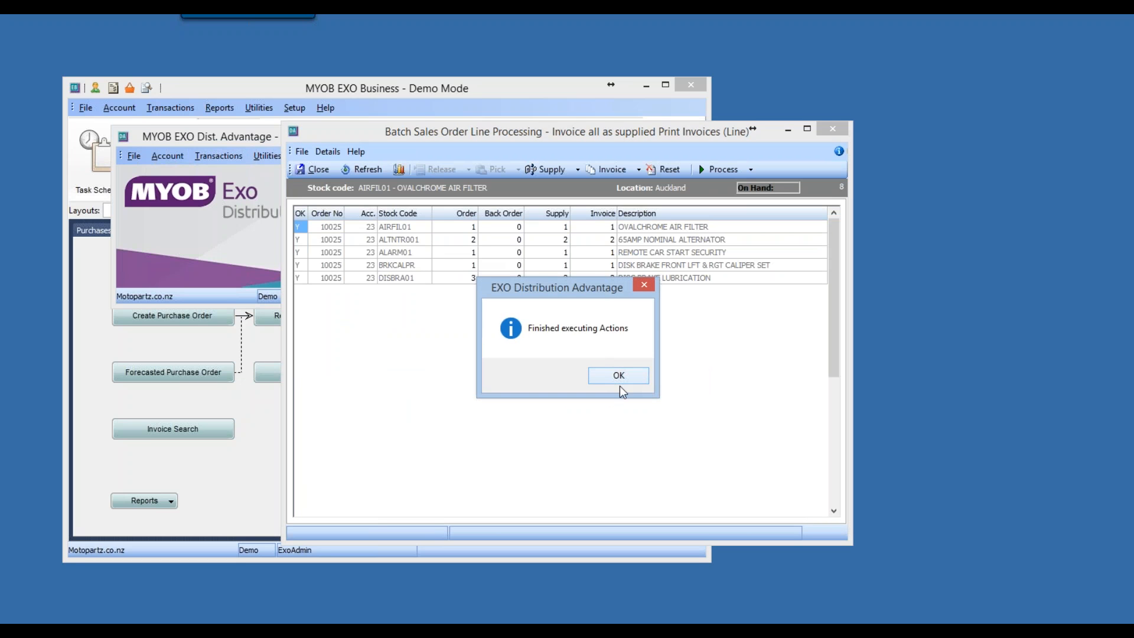
left_click(624, 381)
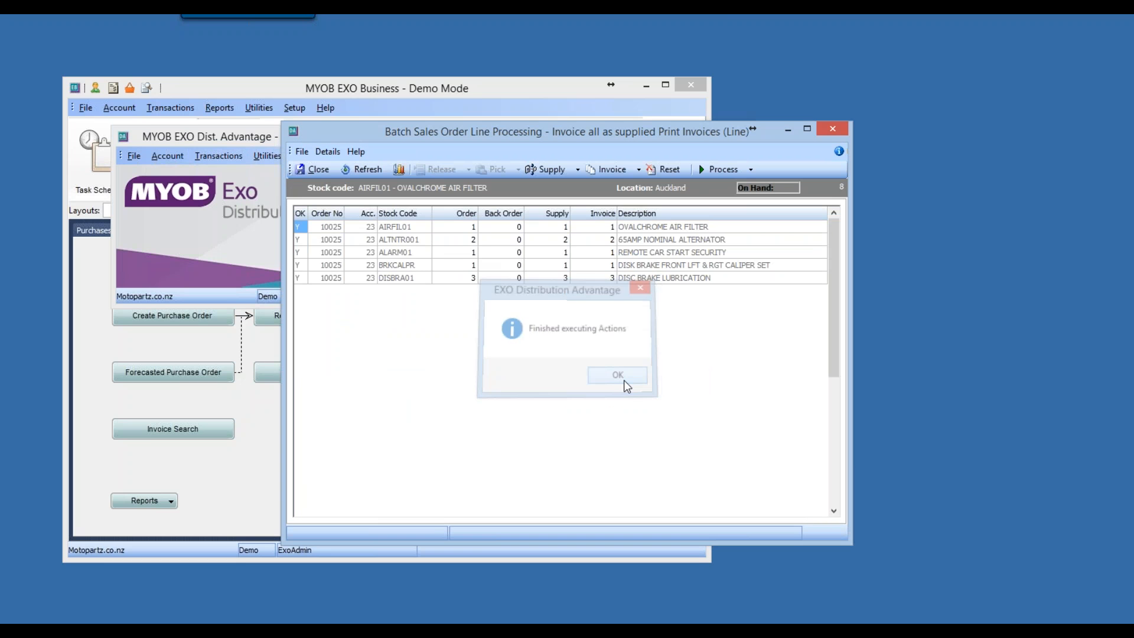
- Process the invoice batch with Post invoice and Tax invoice, delete the processed batch, and close the batch processing window
left_click(725, 166)
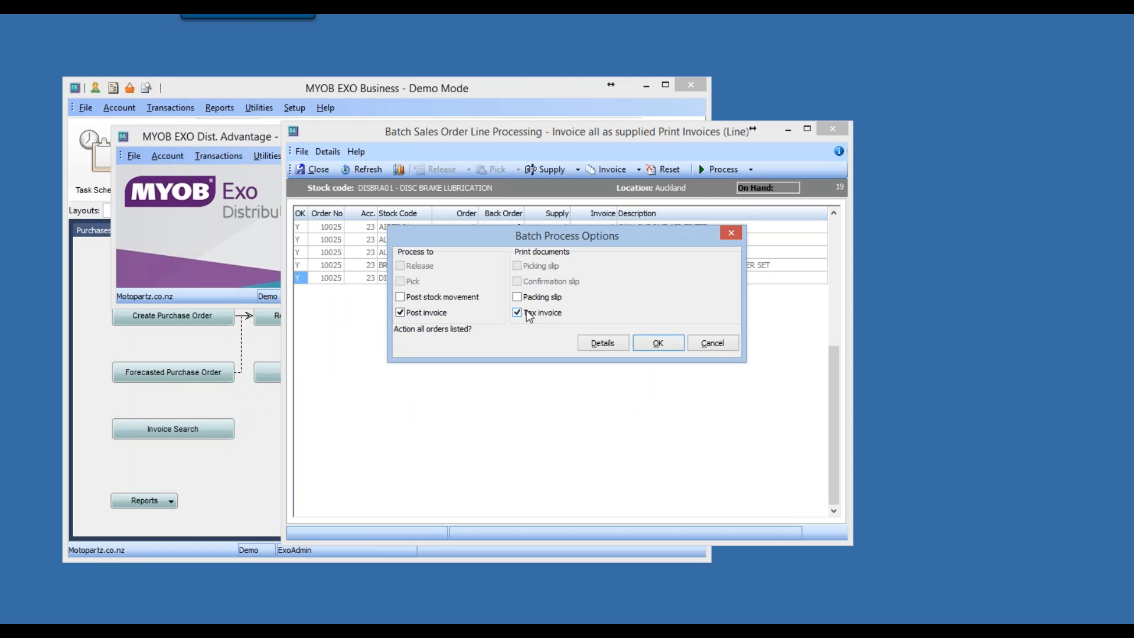
left_click(656, 350)
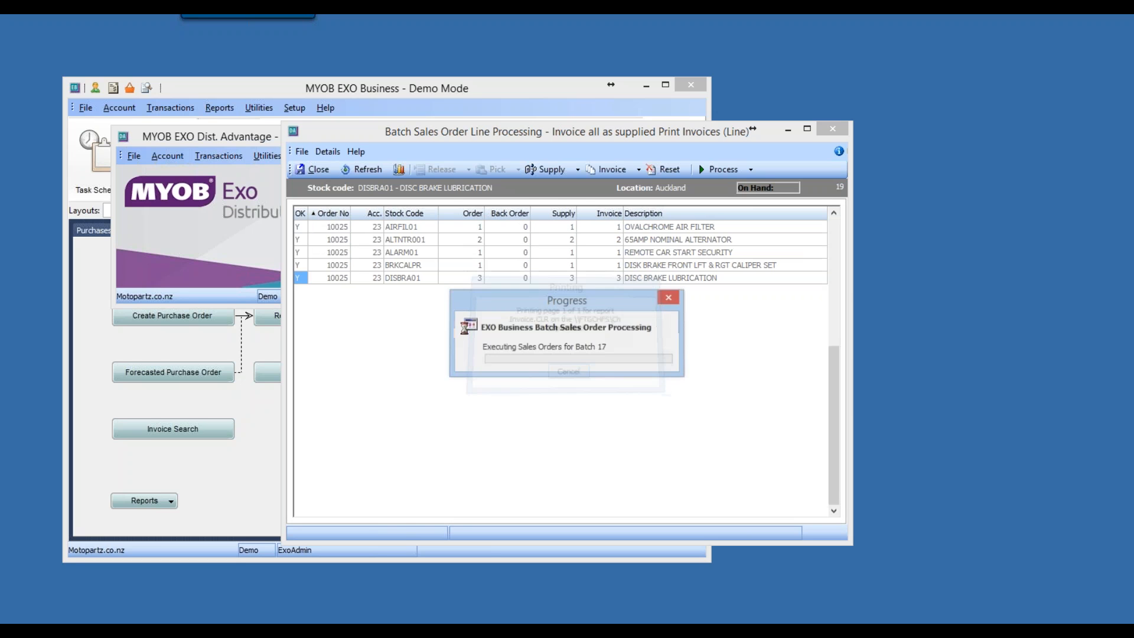
left_click(625, 374)
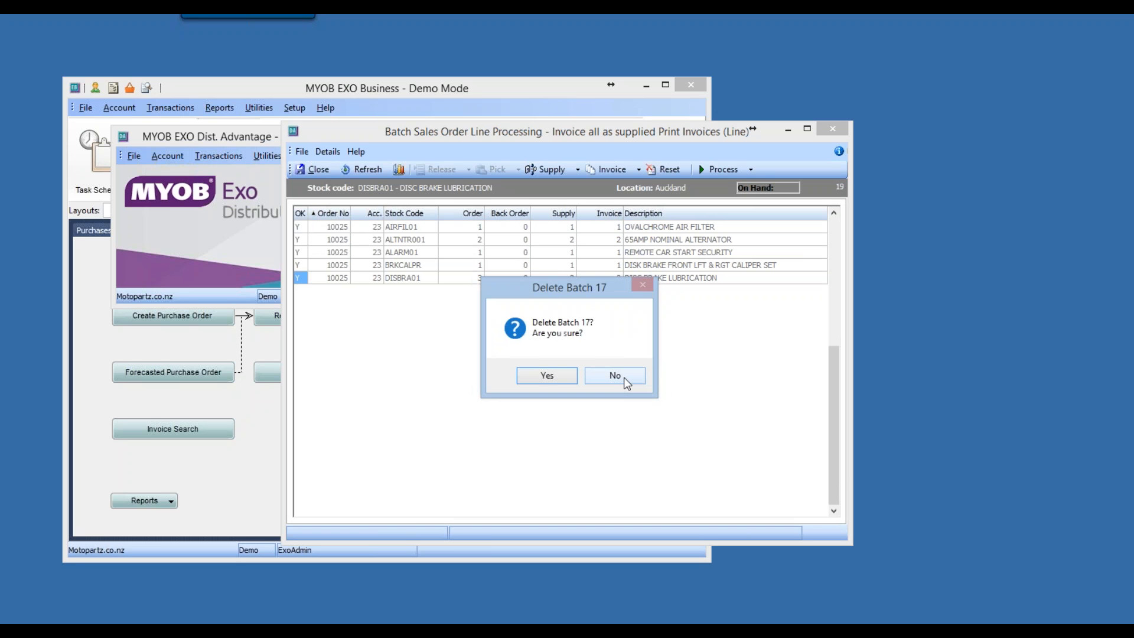
left_click(546, 377)
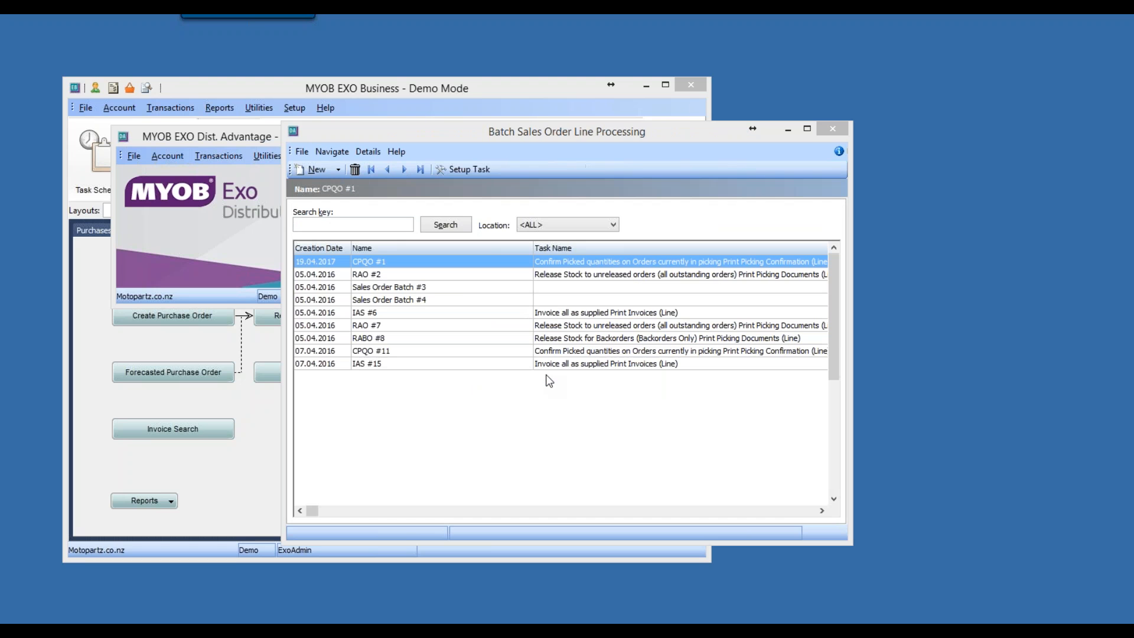
left_click(837, 128)
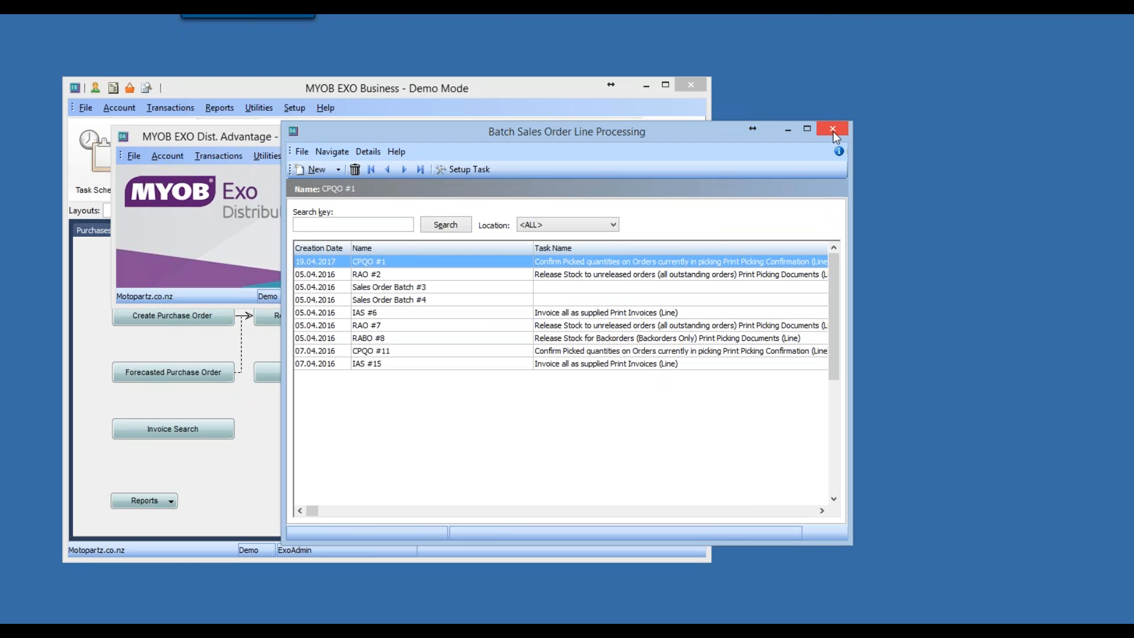
- Close the batch processing window, search the debtors for the customer by first name, and open the matching account
left_click(833, 130)
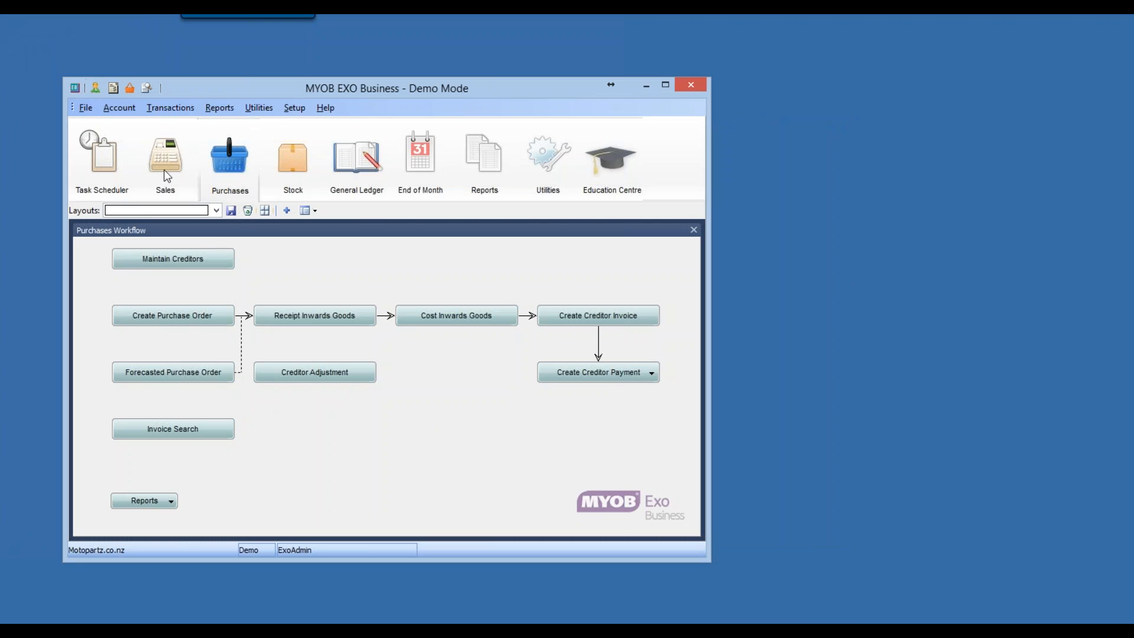
left_click(165, 160)
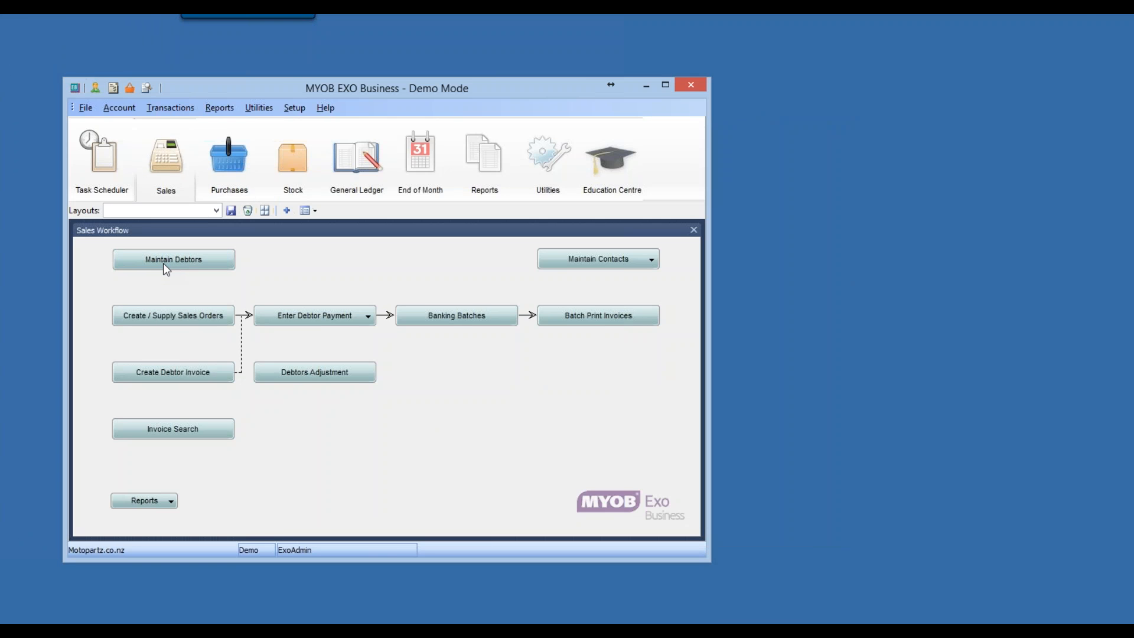
left_click(163, 260)
type("DANIEL")
key("Return")
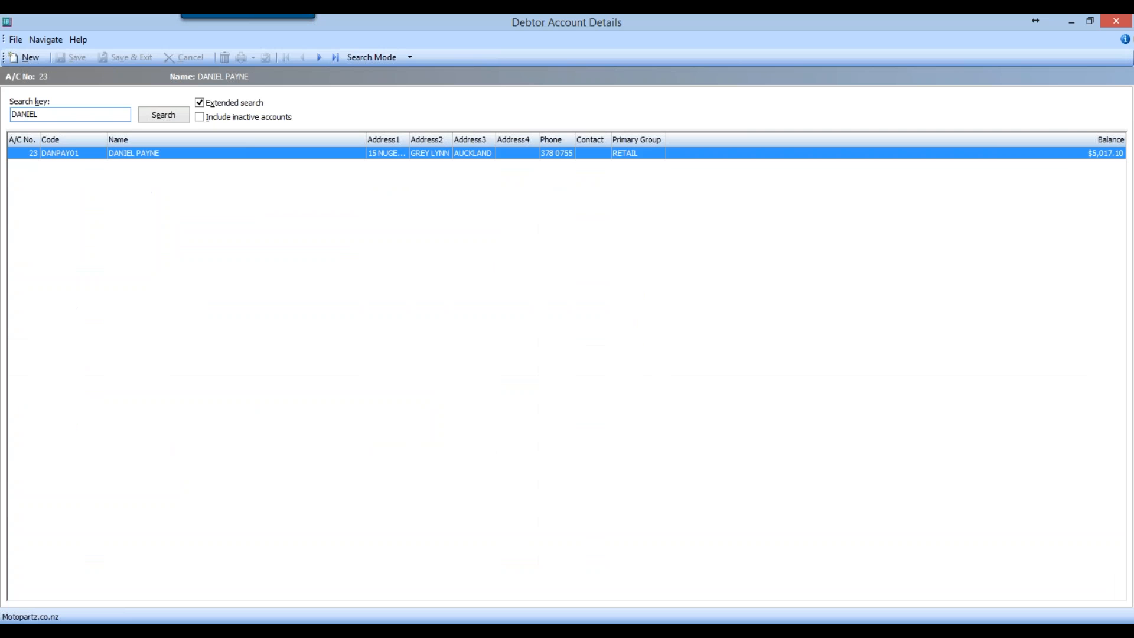
double_click(145, 155)
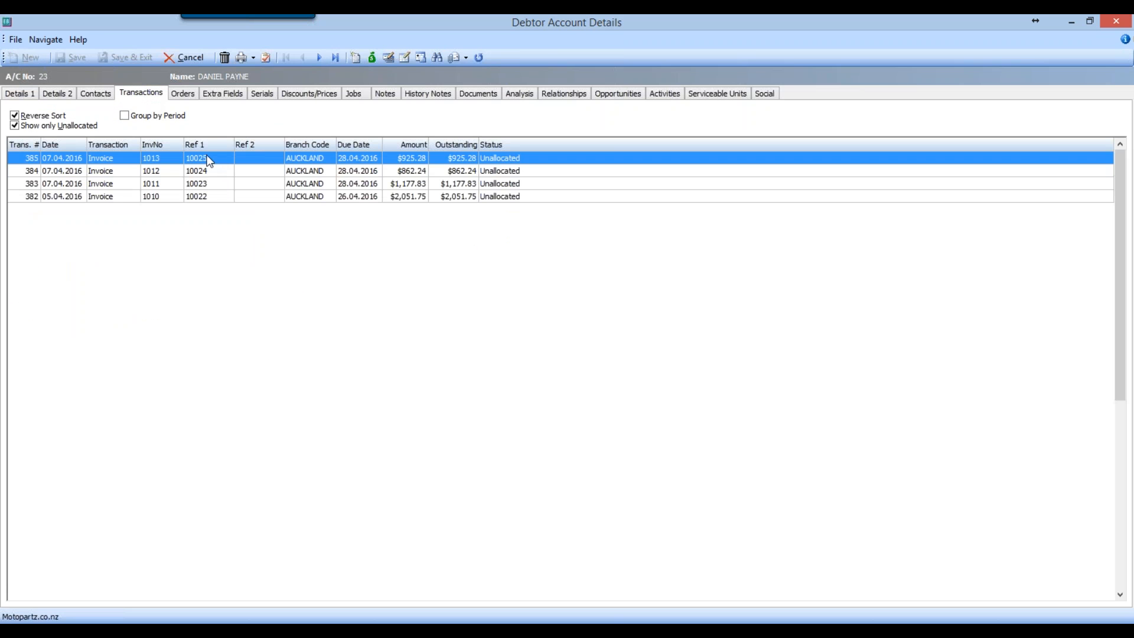
- Review the most recent invoice in the debtor's transactions down to its item lines, then close the preview and the account
double_click(195, 163)
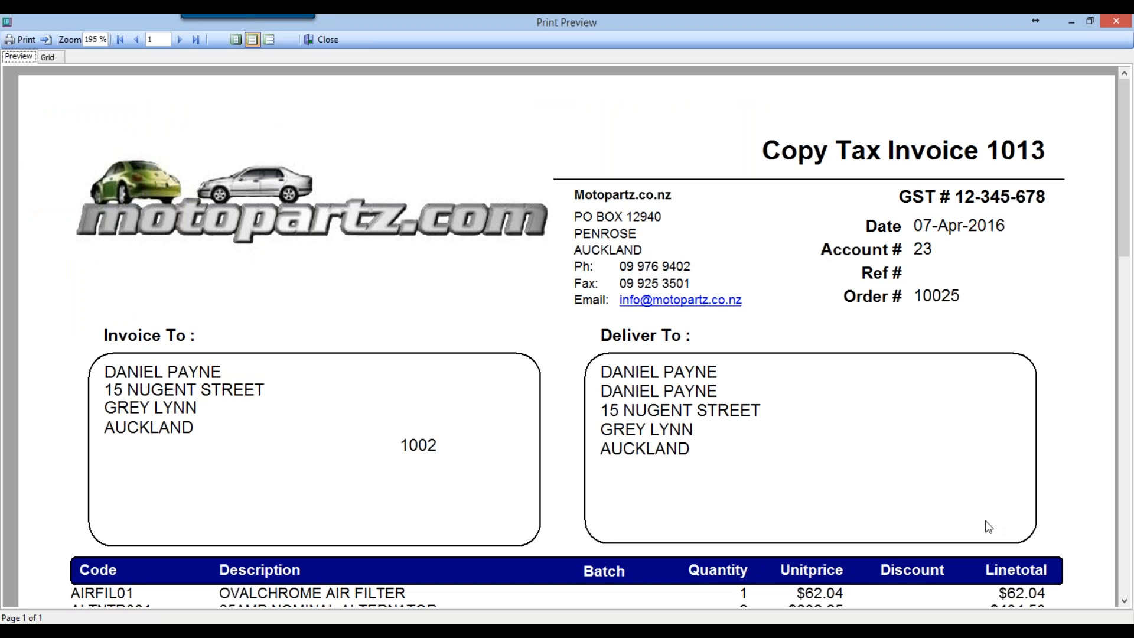
left_click(1123, 585)
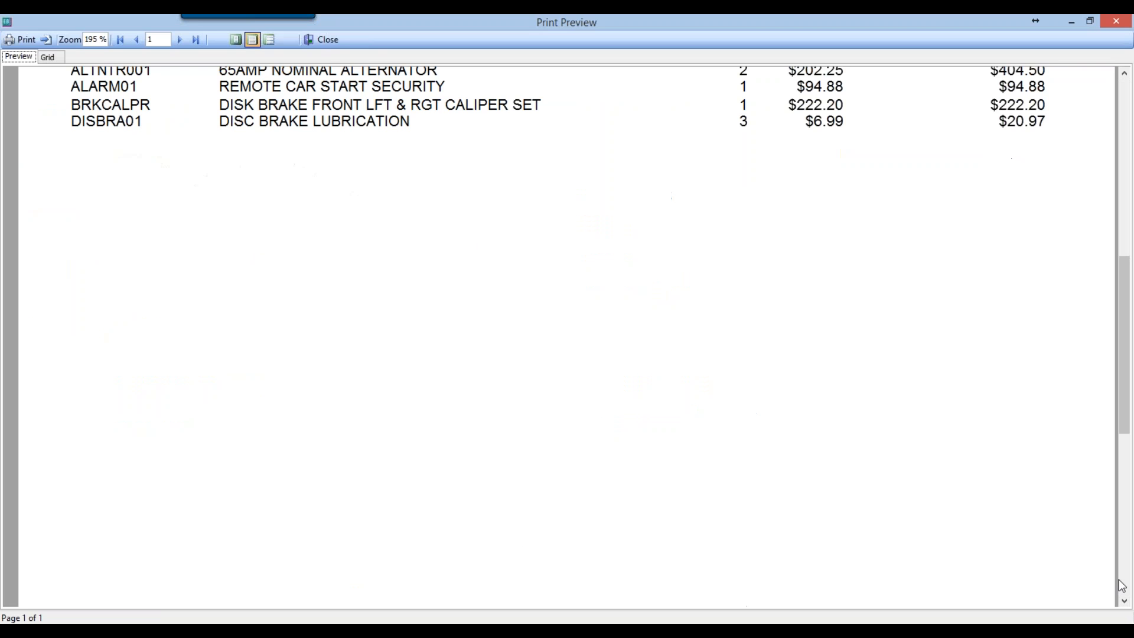
left_click(326, 40)
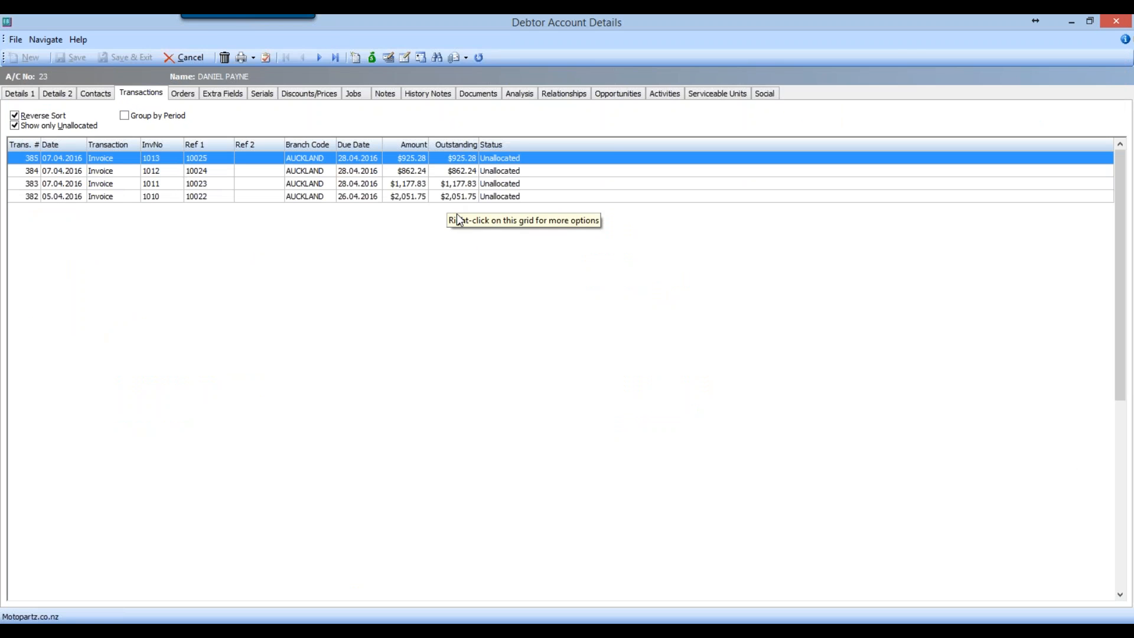
left_click(1119, 22)
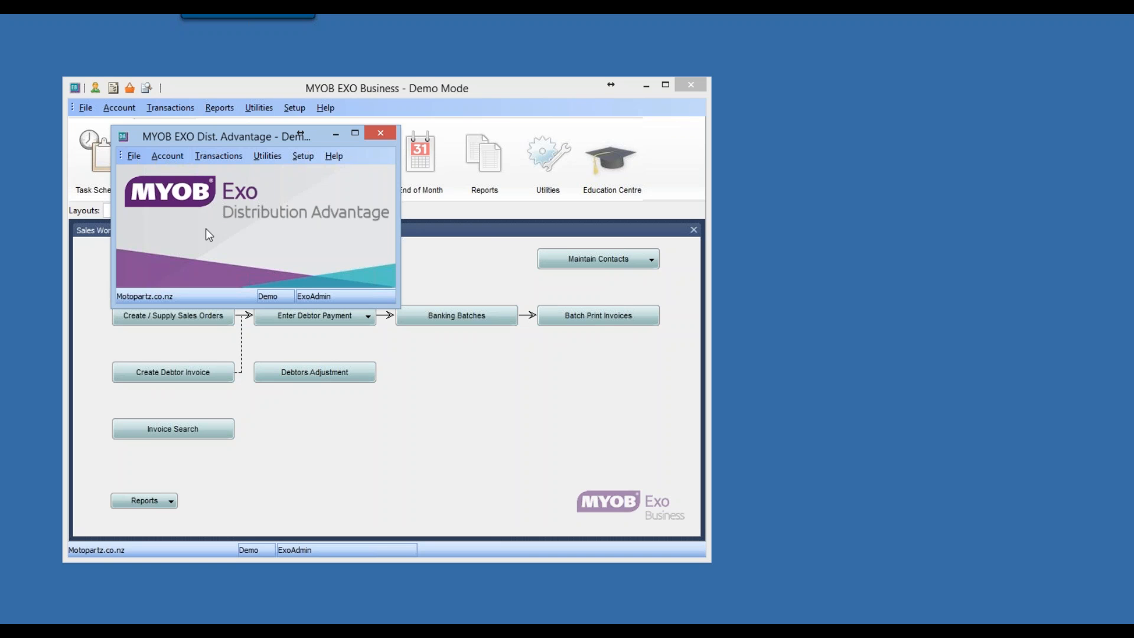
- Start a new Stock Immediate Transfer in Distribution Advantage and check the requester and transfer type choices, keeping OVERNIGHT
left_click(228, 156)
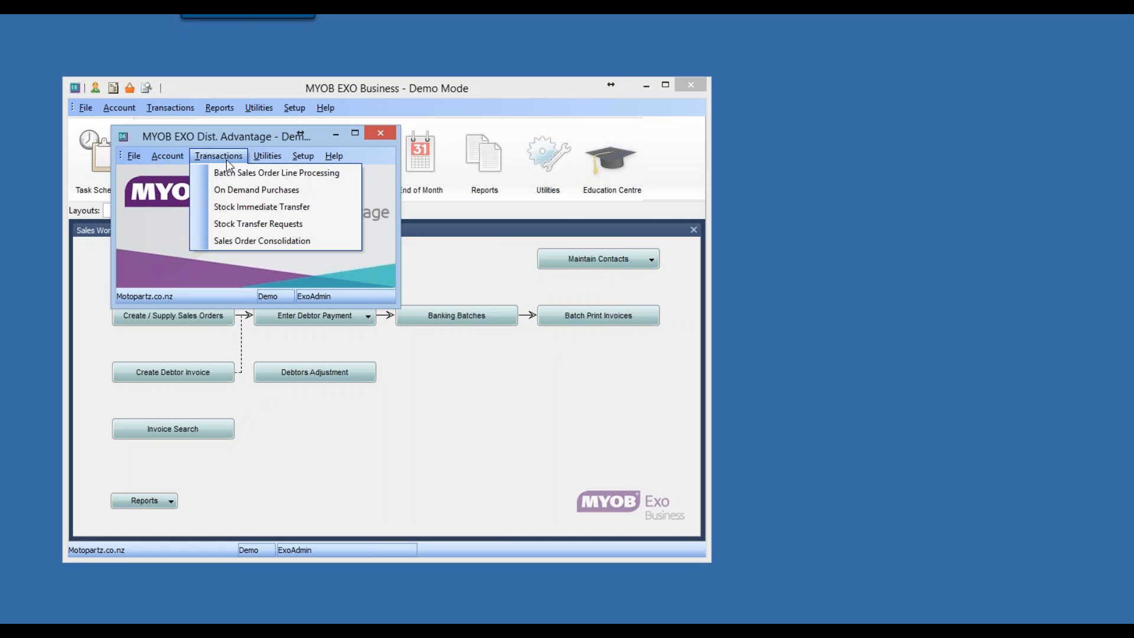
left_click(240, 211)
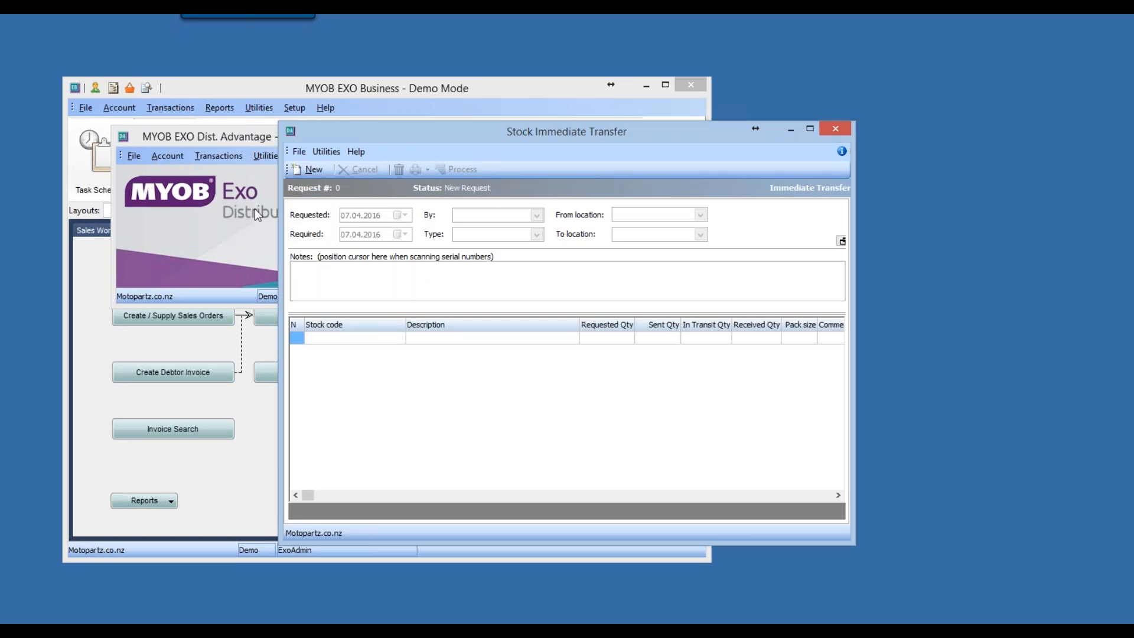
left_click(312, 169)
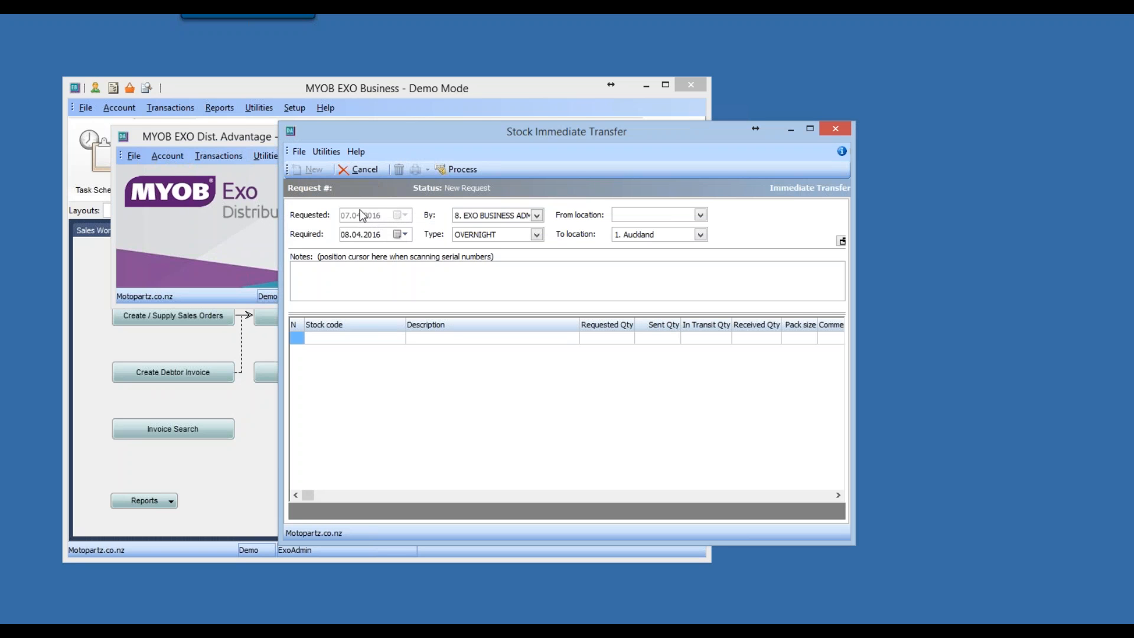
left_click(536, 216)
left_click(537, 216)
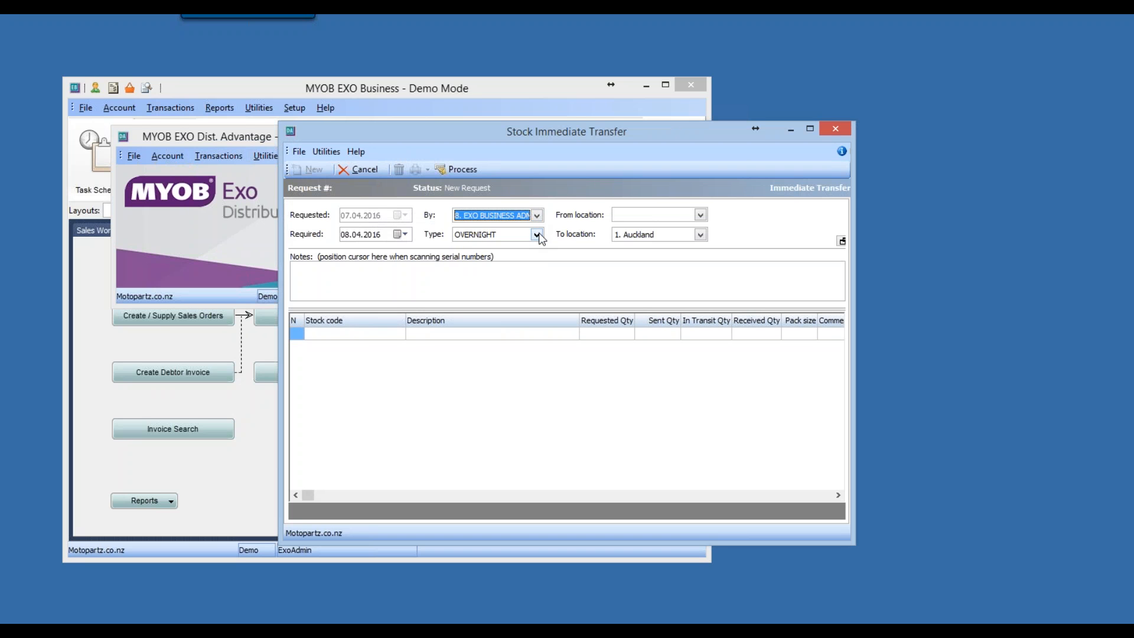
left_click(538, 235)
left_click(538, 233)
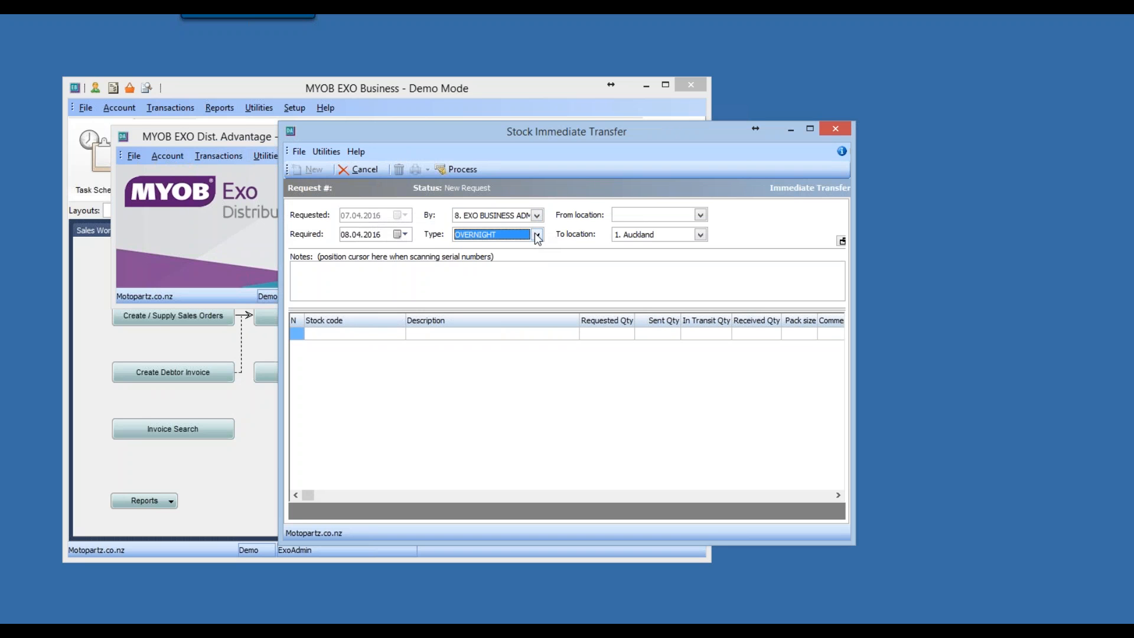
- Set the transfer's source location to 2. Wellington and its destination to 3. Christchurch
left_click(702, 217)
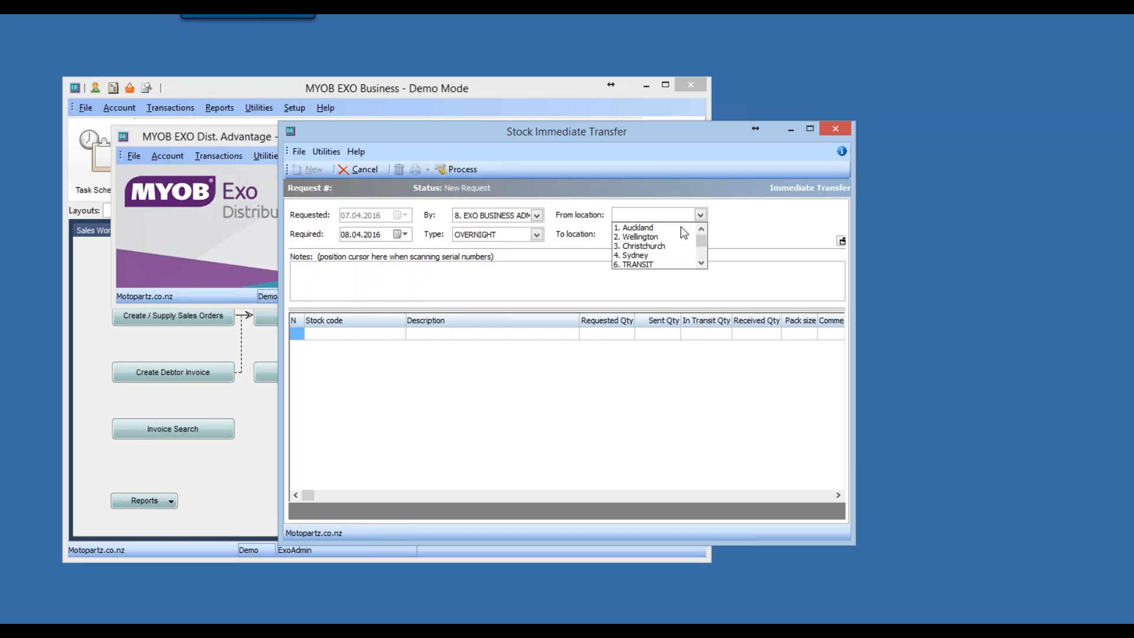
left_click(661, 237)
left_click(701, 234)
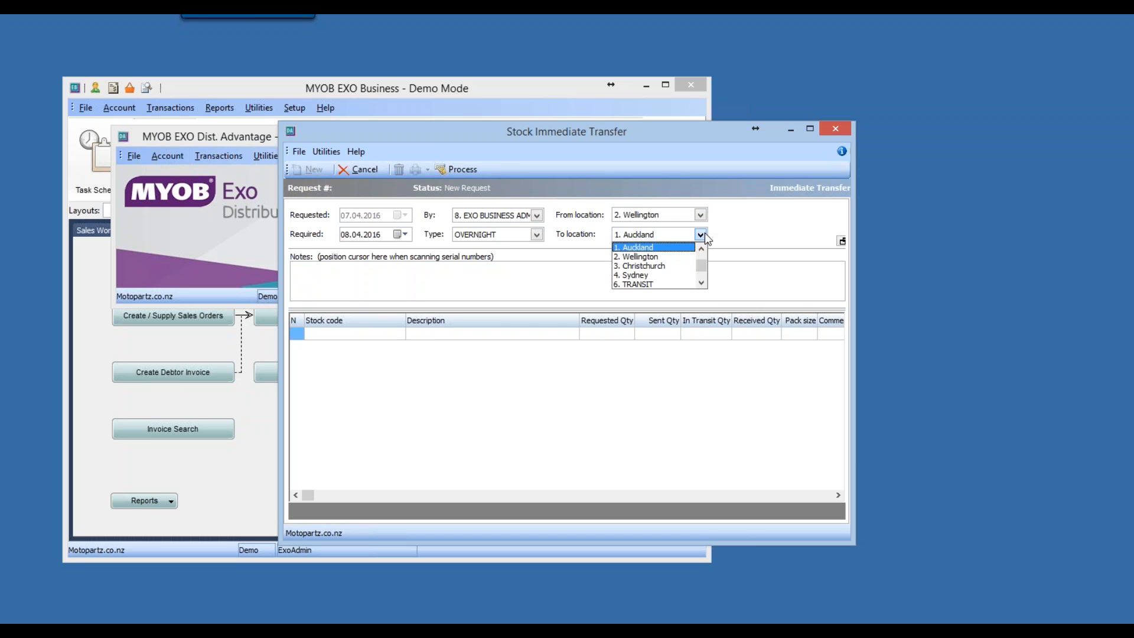
left_click(671, 267)
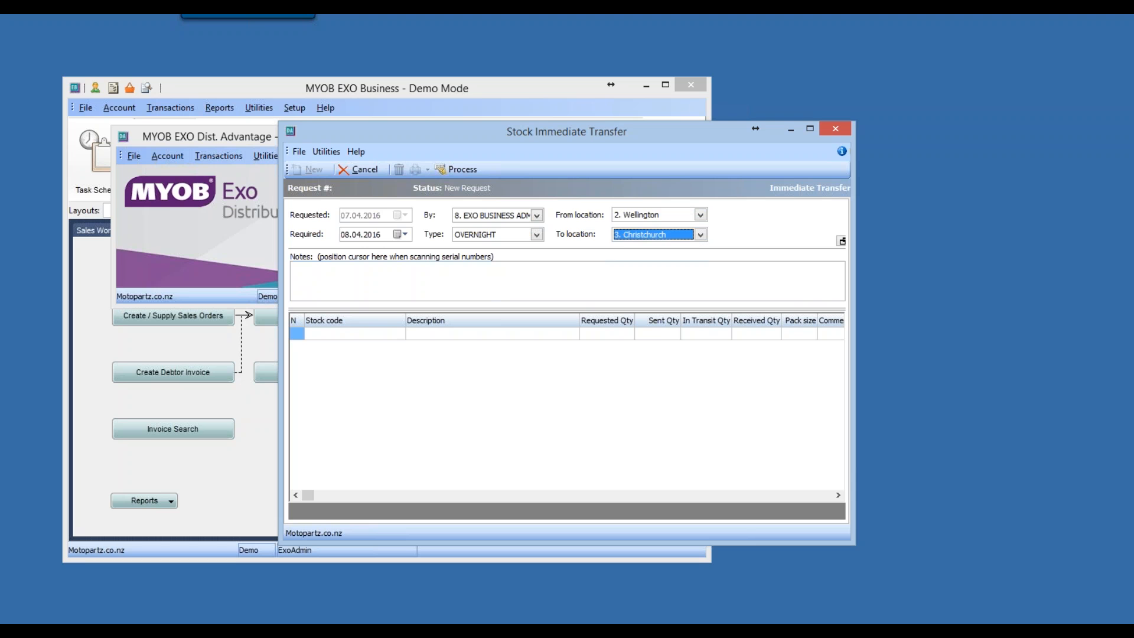
- Add stock items AIRFIL05 (PRO-STLYE AIR FILTER) and AIRSUS01 (AIR SUSPENSION) to the transfer through the stock search
left_click(335, 333)
type("?")
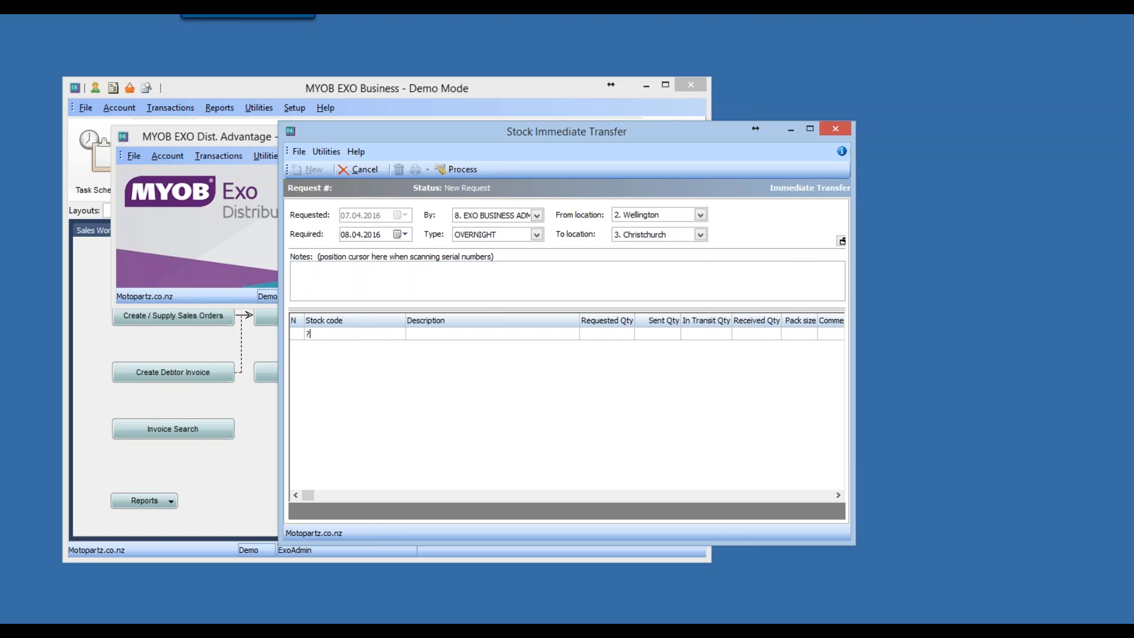
double_click(427, 392)
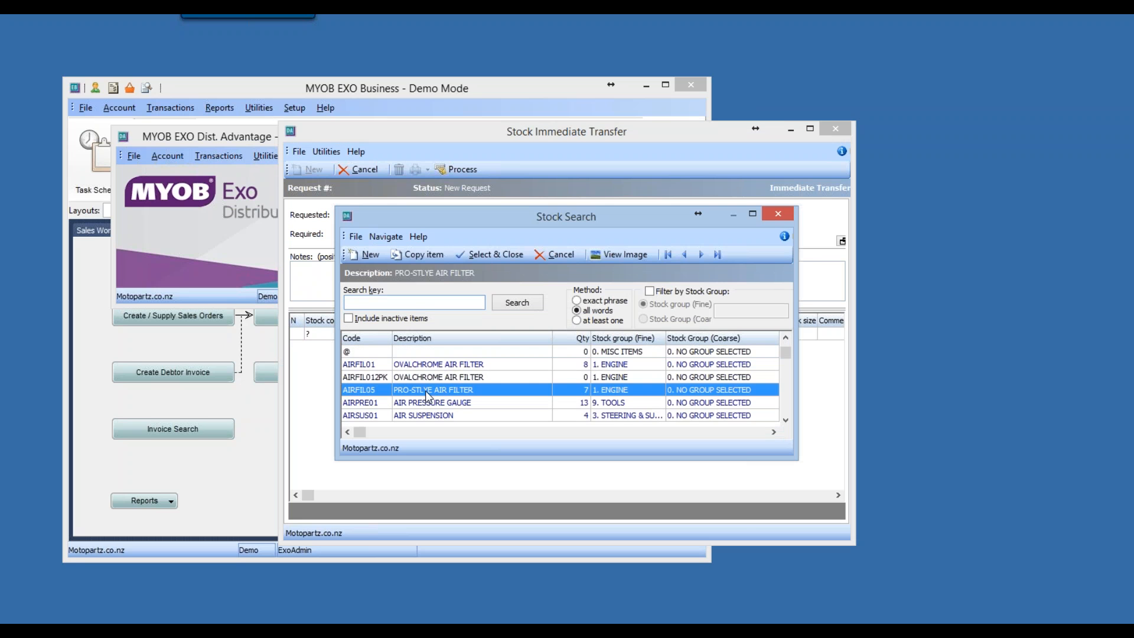
key("Down")
type("?")
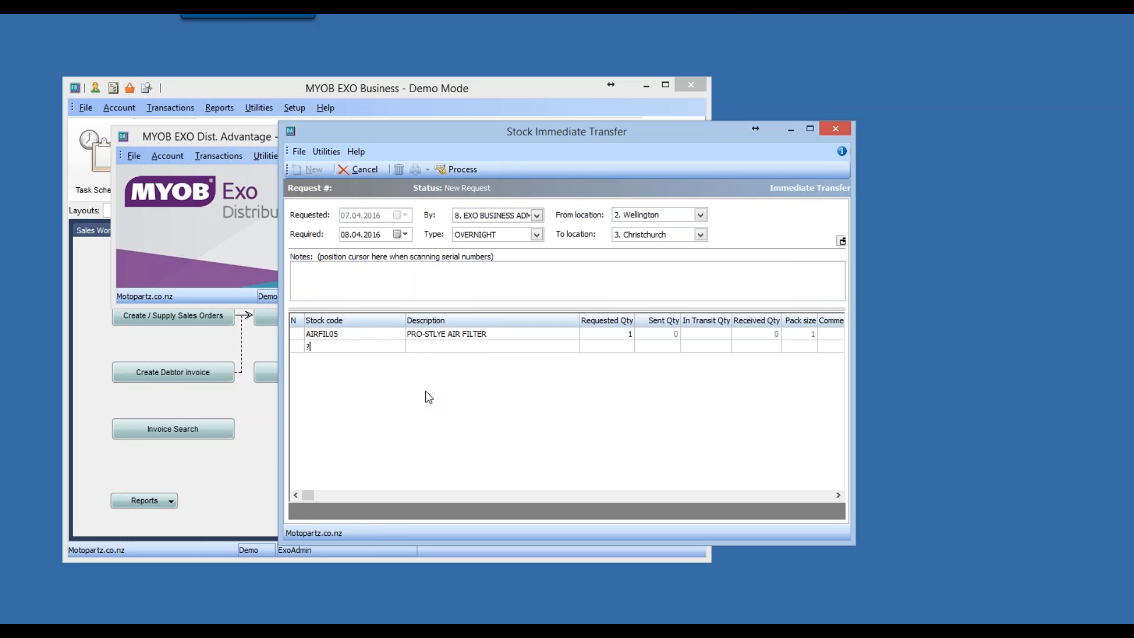
key("Return")
double_click(430, 415)
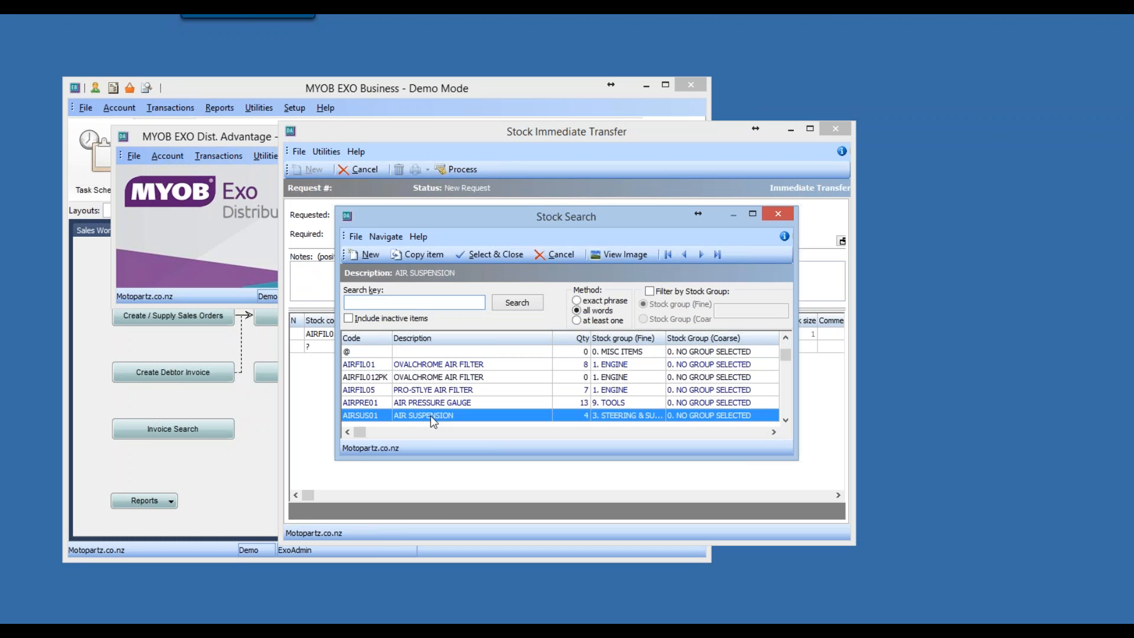
- Add stock item ALARM01 (REMOTE CAR START SECURITY) as the third line and process the transfer without printing the document
key("Down")
type("?")
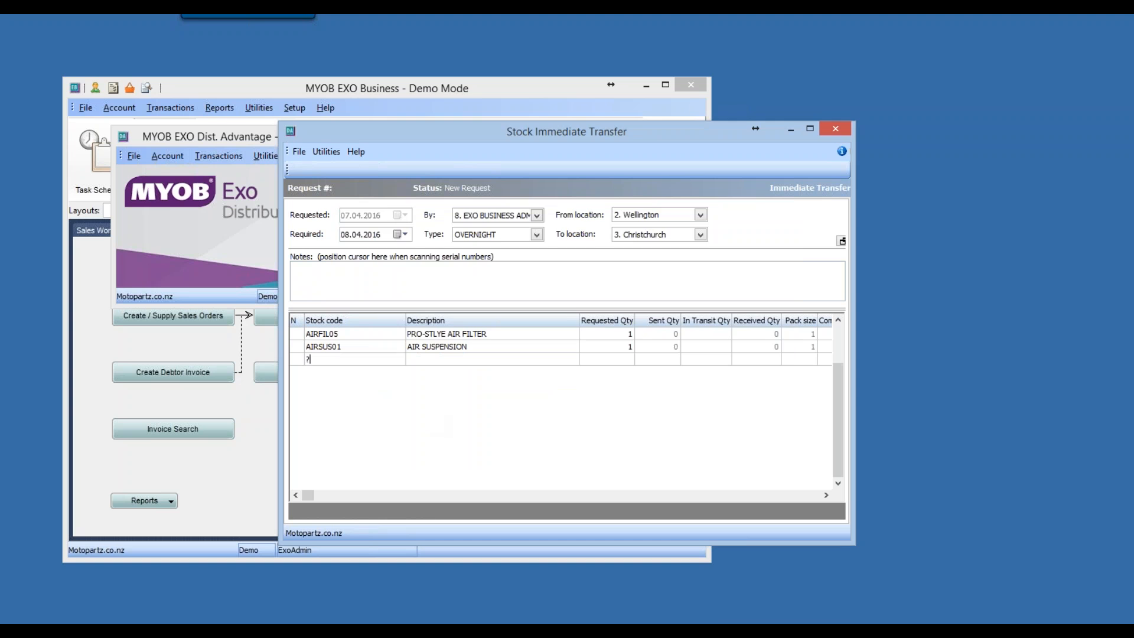
key("Return")
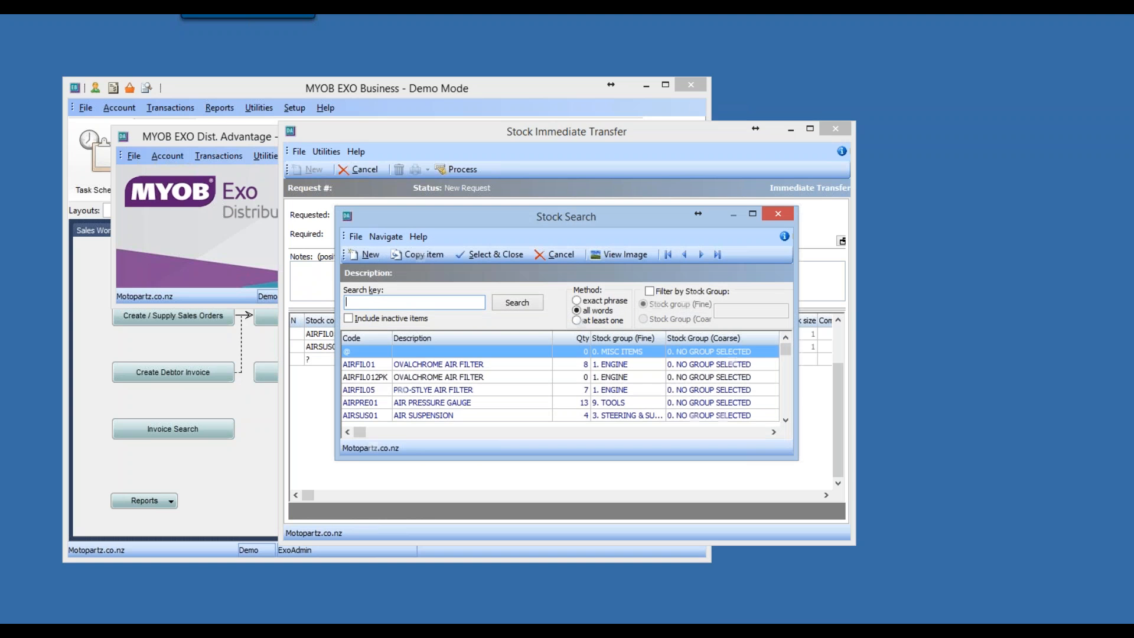
left_click(787, 405)
double_click(431, 413)
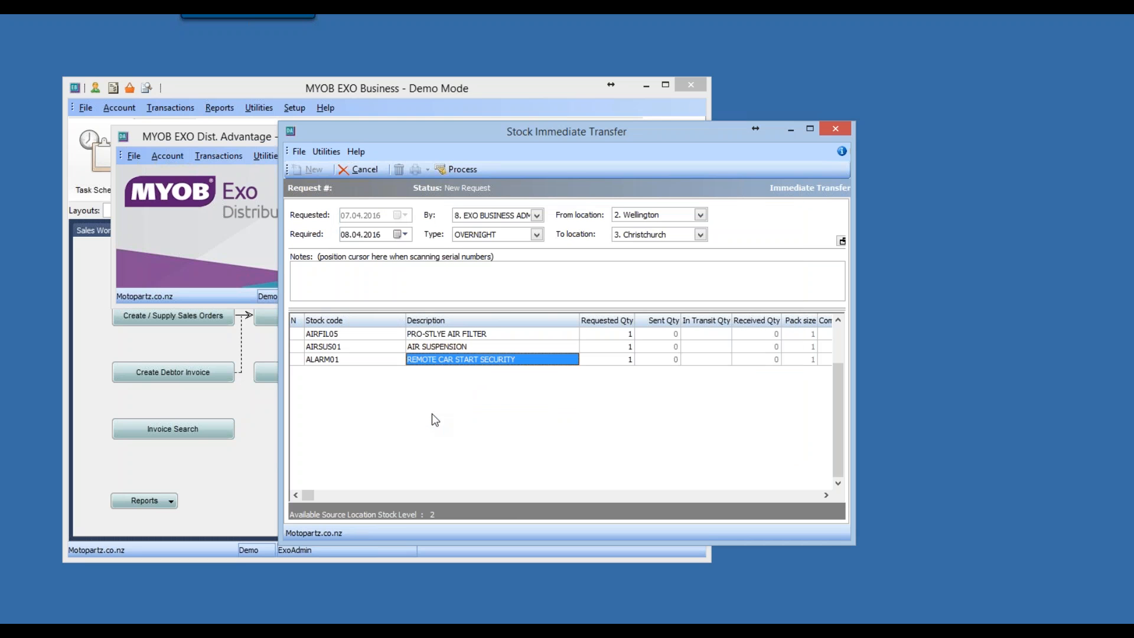
left_click(453, 171)
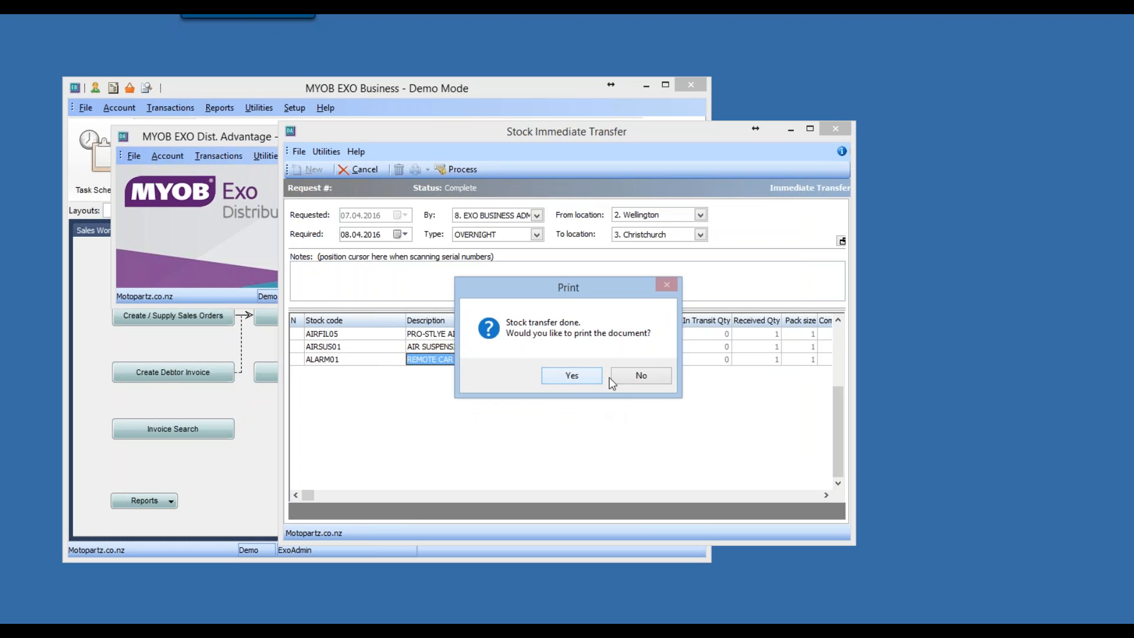
left_click(645, 377)
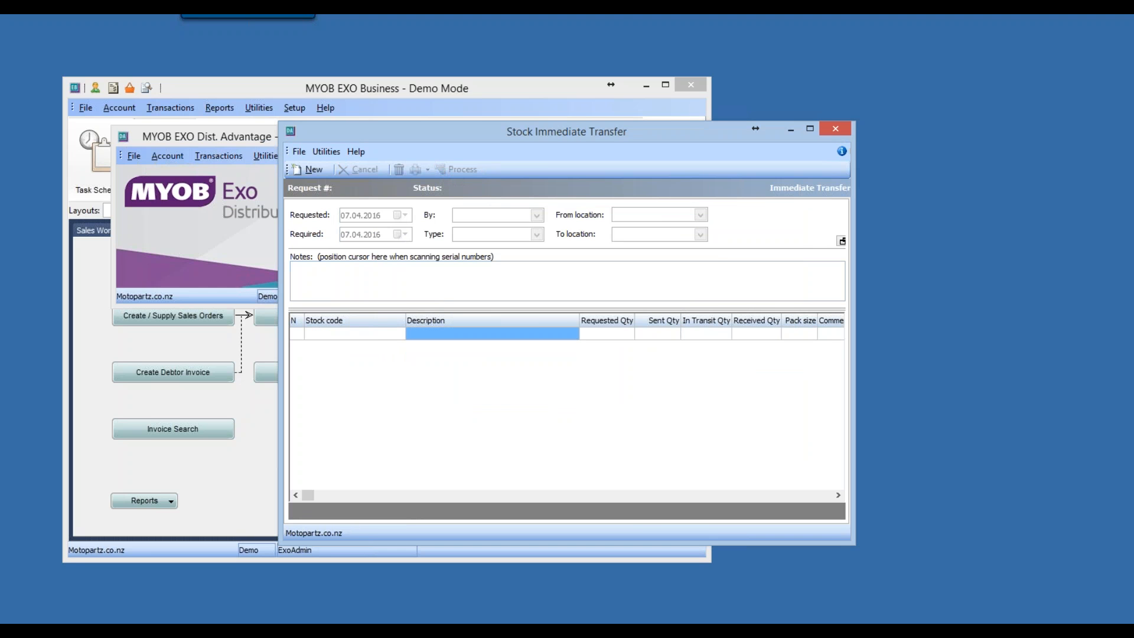
- Switch to MYOB EXO Business and open the stock item record of AIRFIL05 (PRO-STLYE AIR FILTER)
left_click(267, 408)
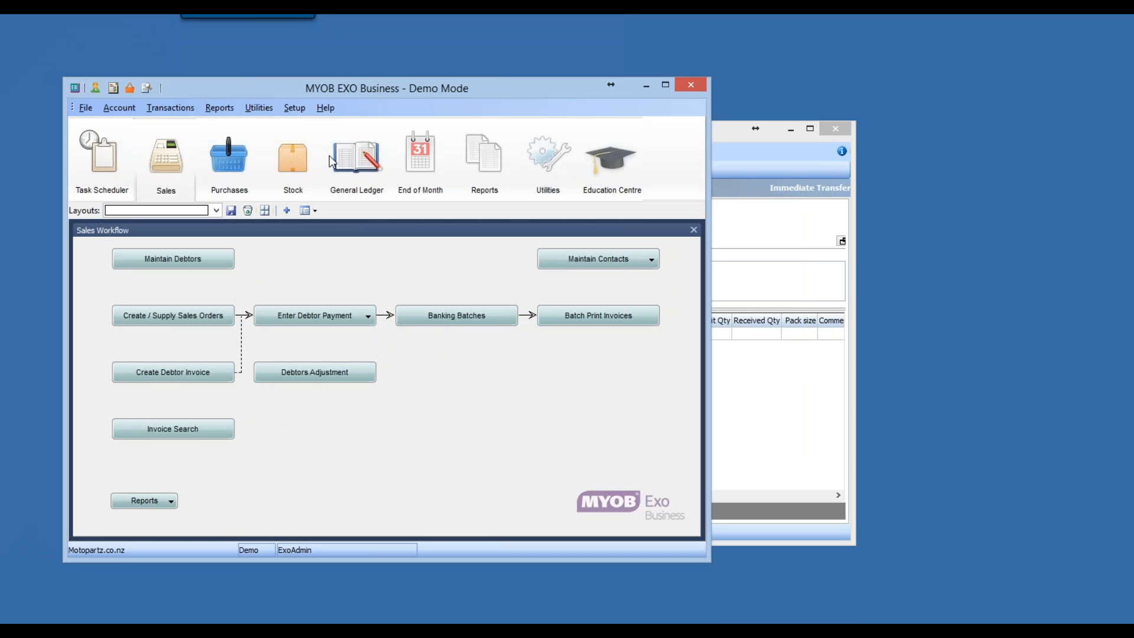
left_click(282, 156)
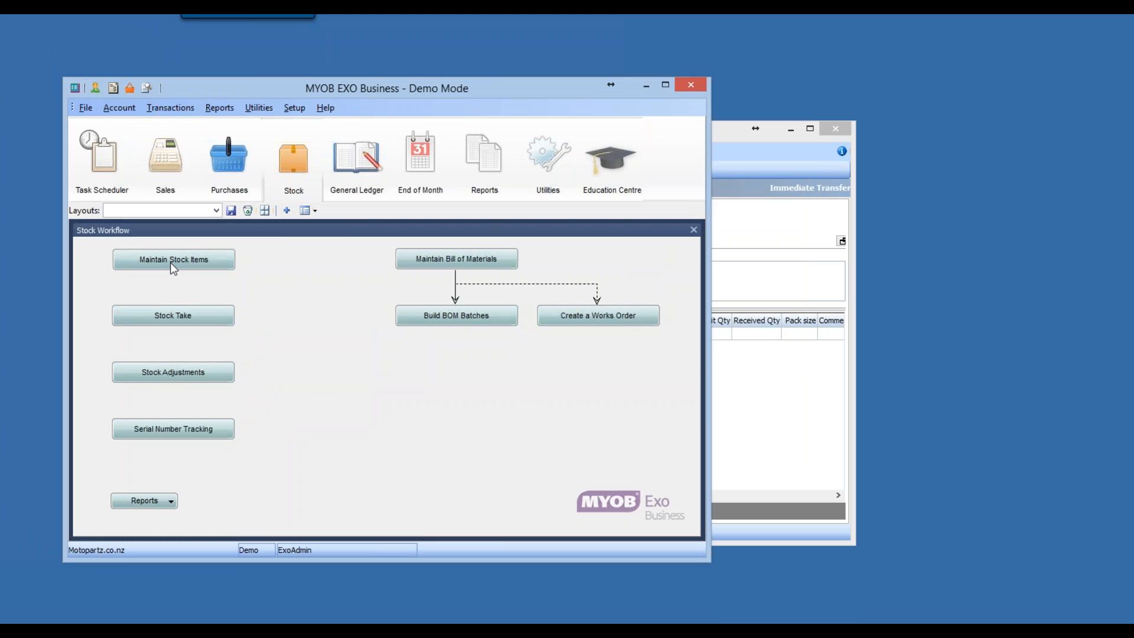
left_click(171, 265)
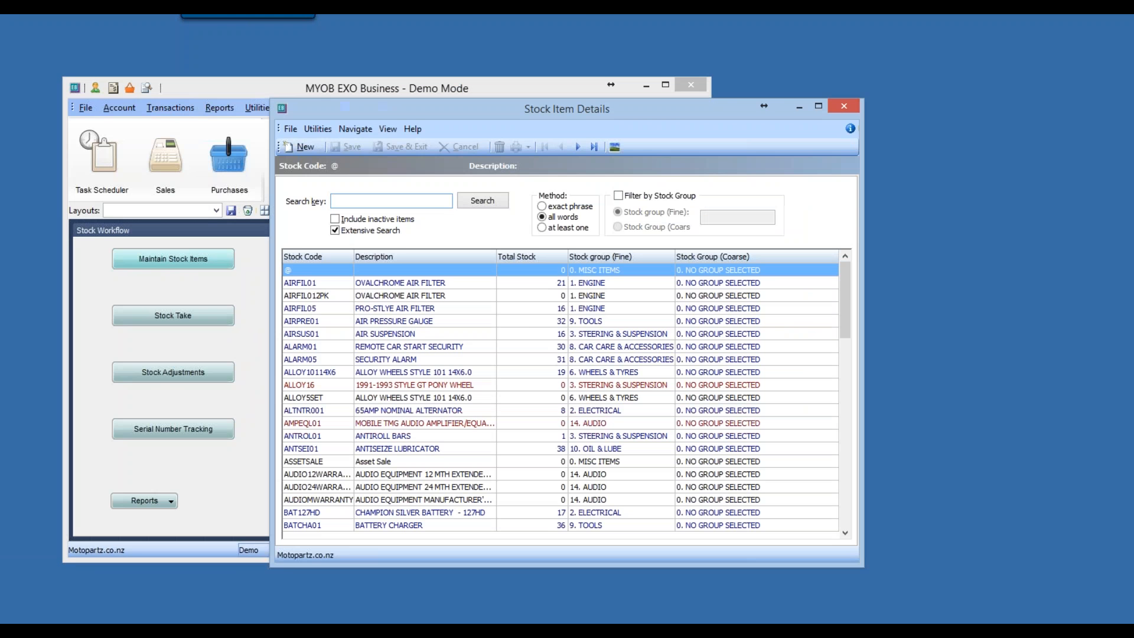
left_click(418, 310)
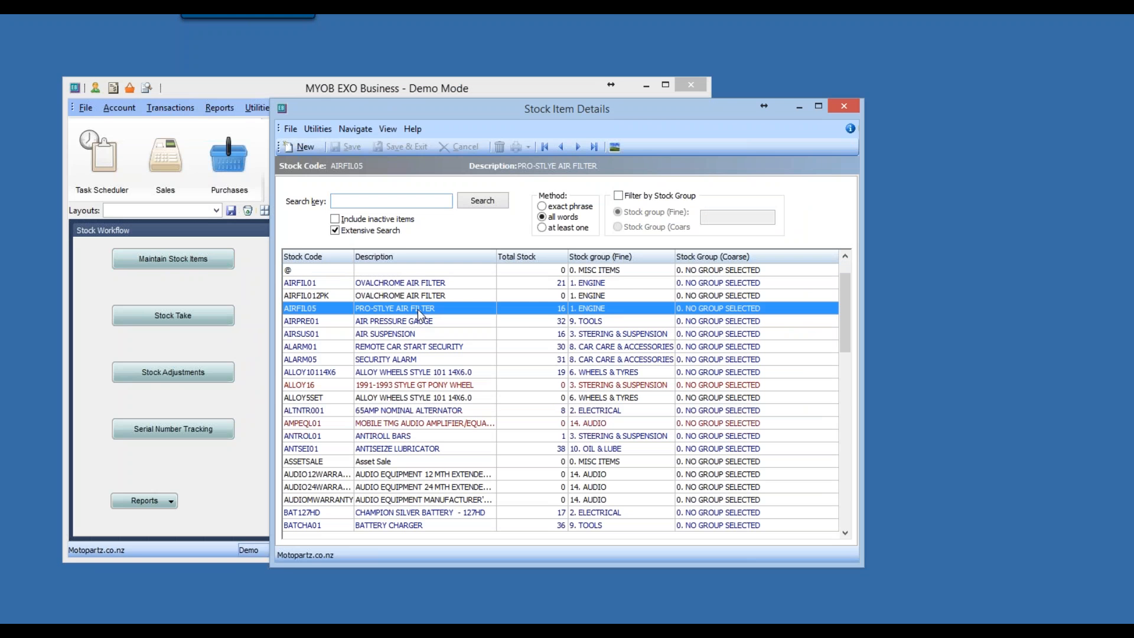
double_click(418, 310)
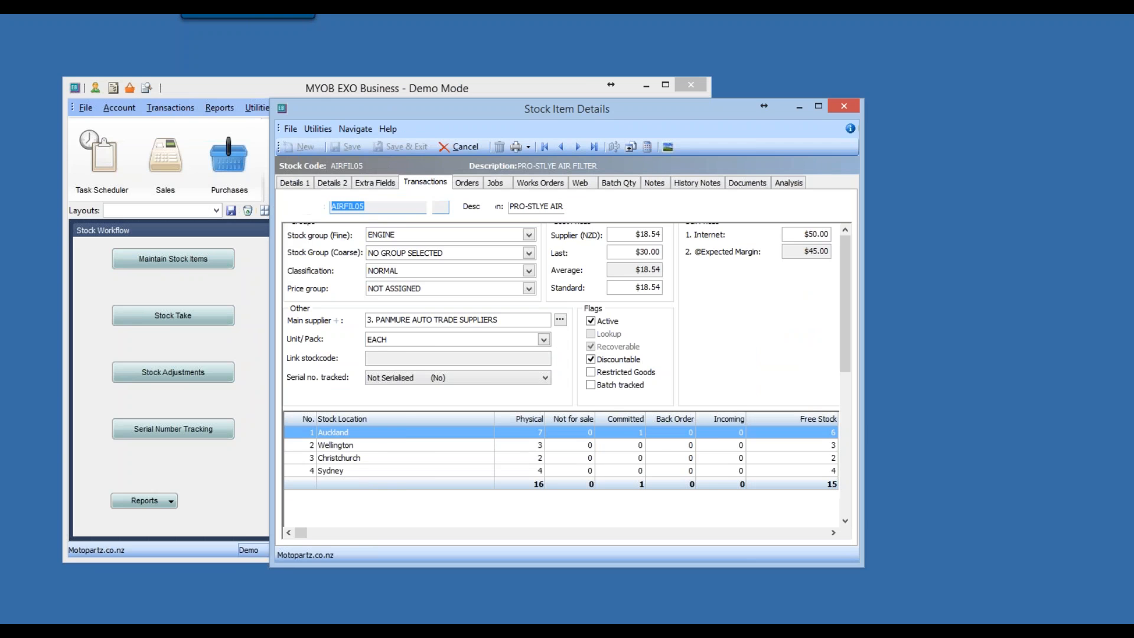
- List the AIRFIL05 transactions for all locations, widen the Loc column, and examine the two TRF 7 transfer lines
left_click(382, 208)
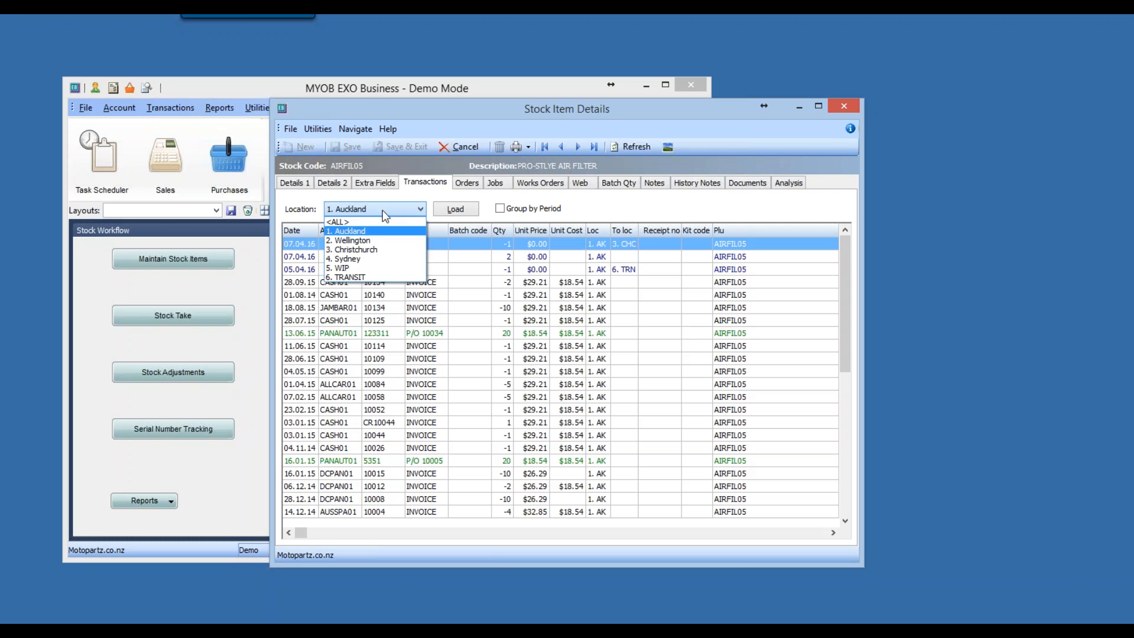
key("Up")
key("Return")
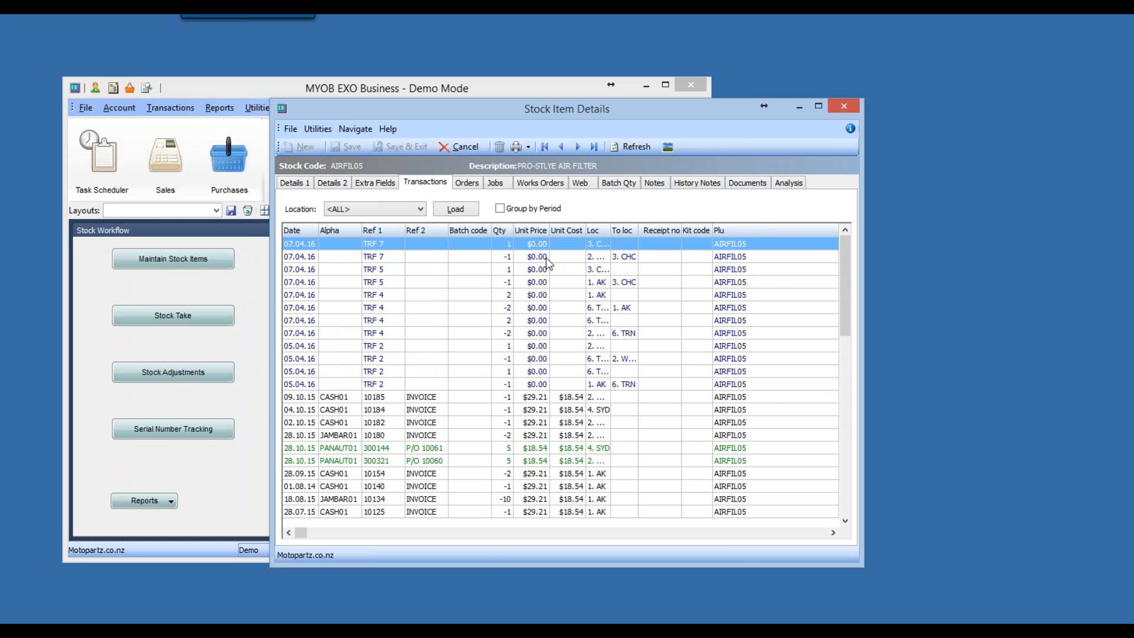
double_click(643, 232)
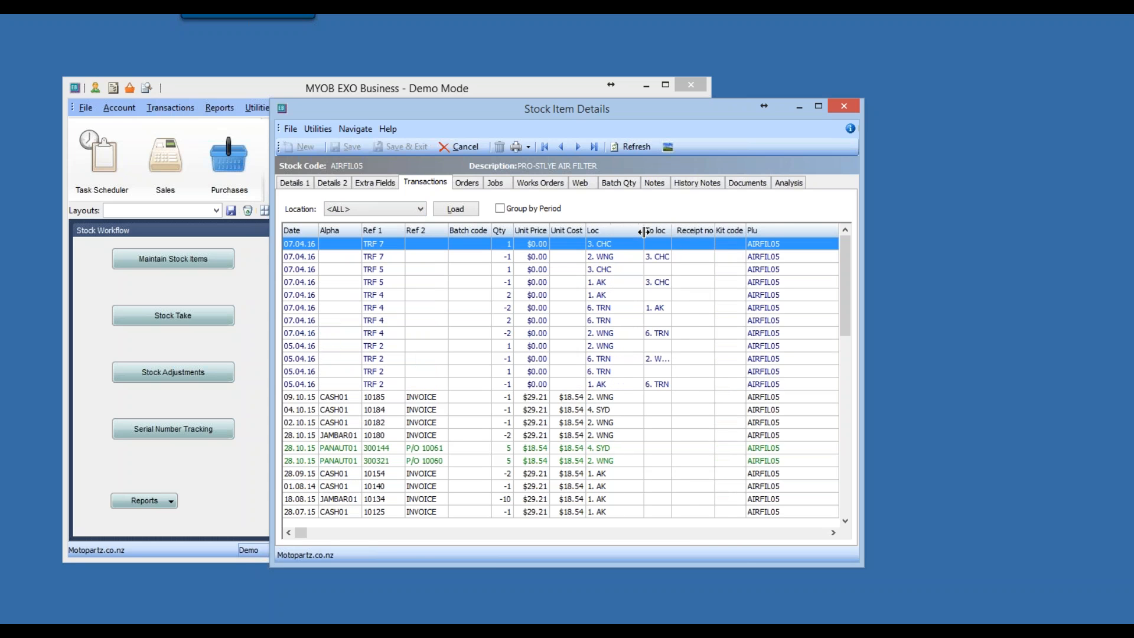
left_click(579, 260)
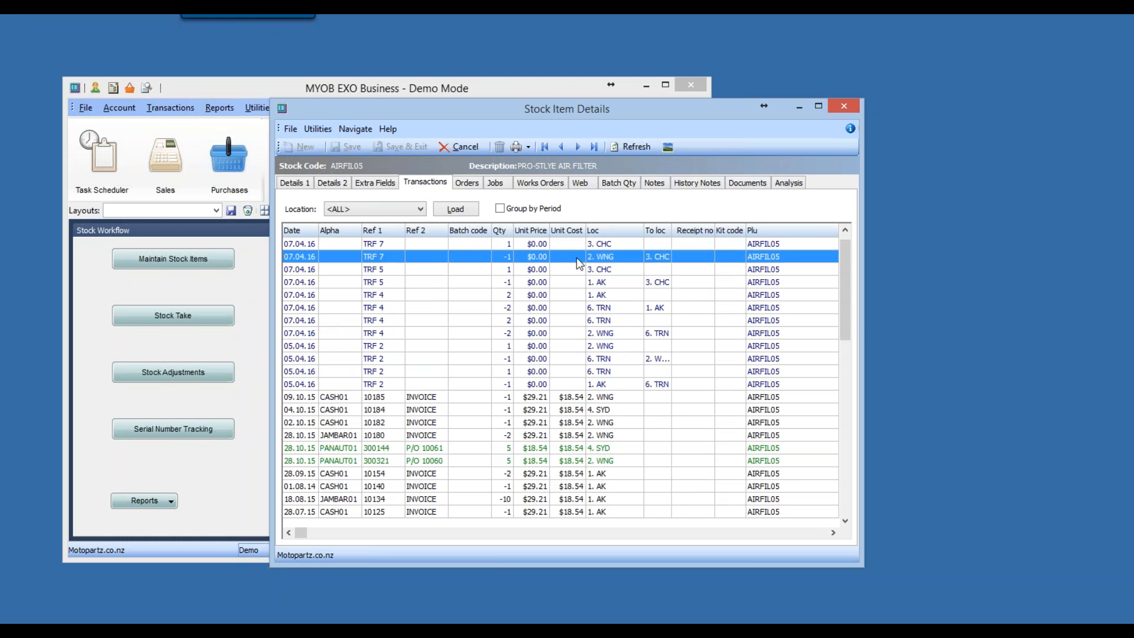
left_click(578, 243)
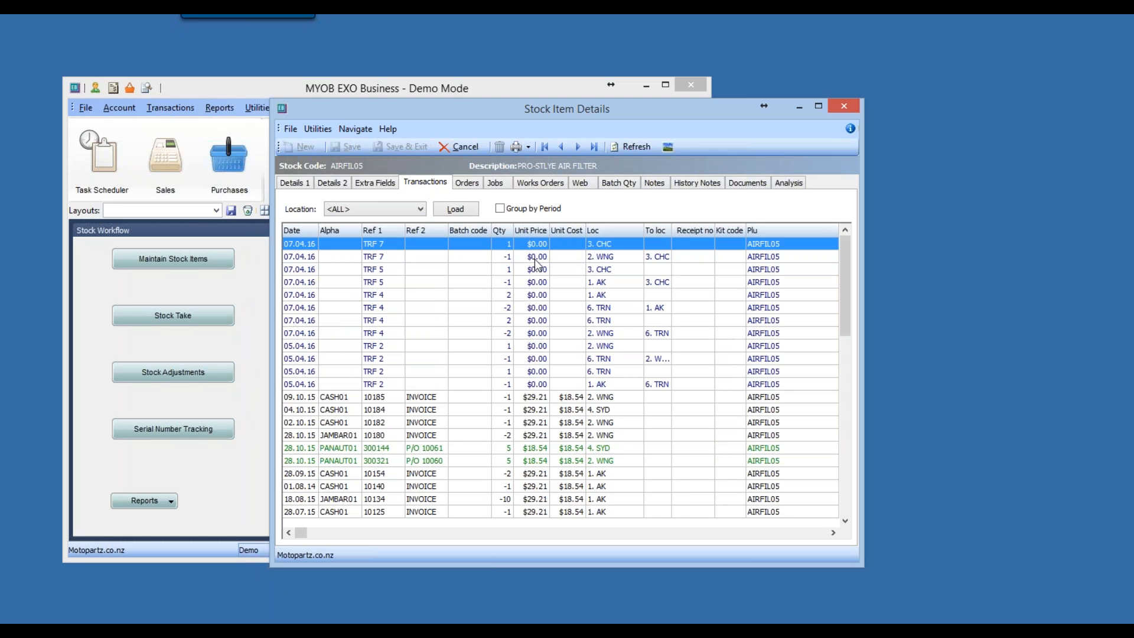
- Close the stock item record and the immediate transfer, switch to MYOB EXO Dist. Advantage and open the stock transfer requests
left_click(842, 106)
left_click(807, 131)
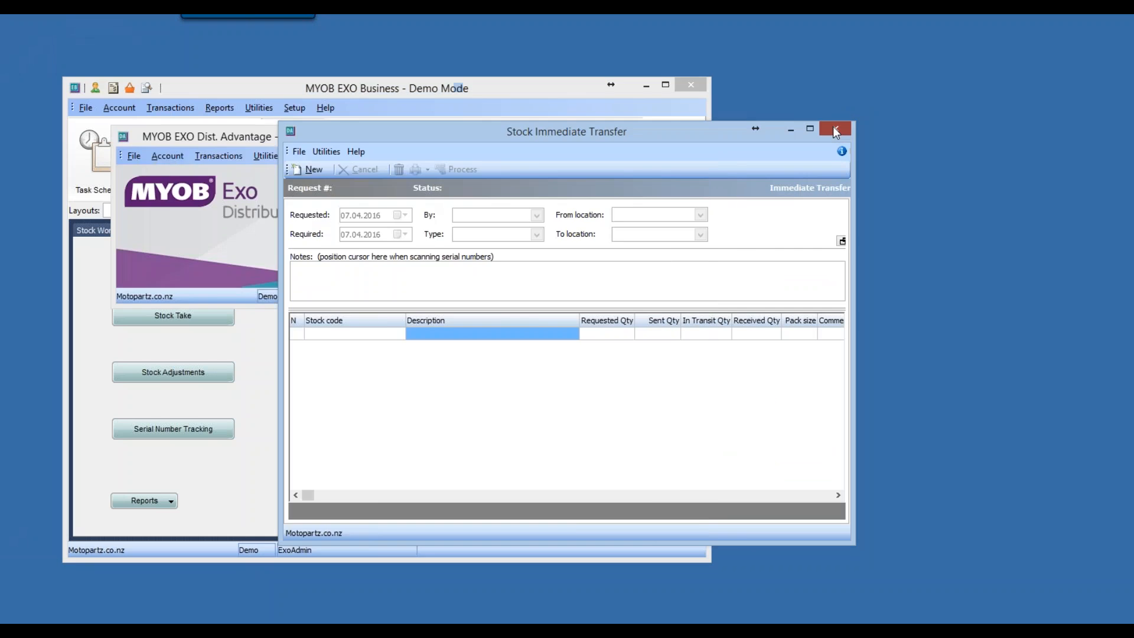
left_click(833, 126)
left_click(511, 624)
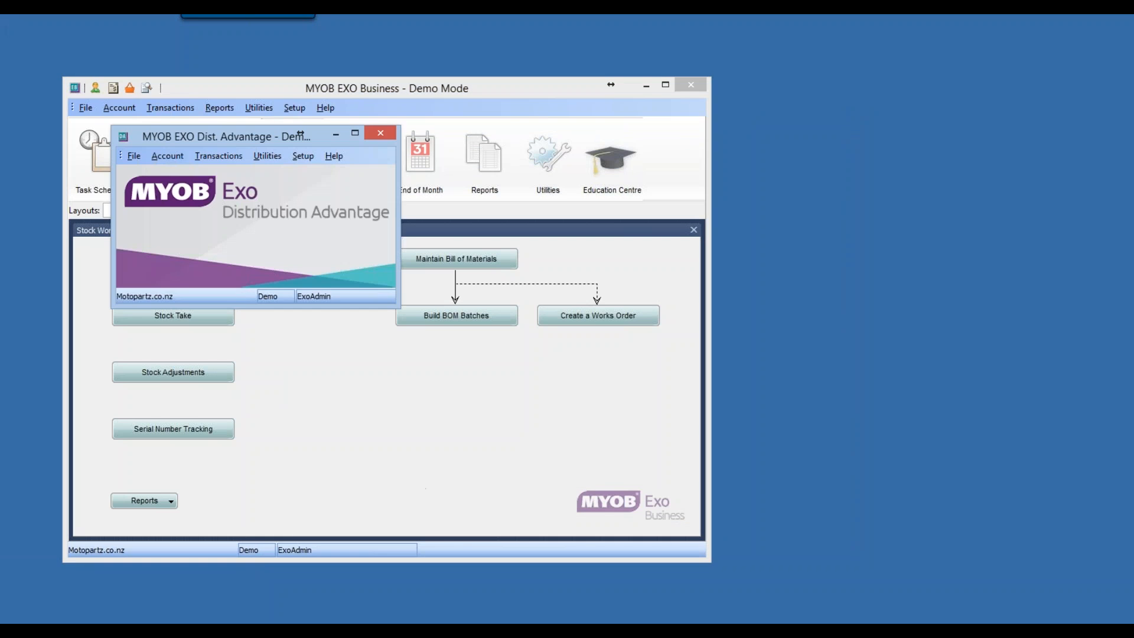
left_click(218, 156)
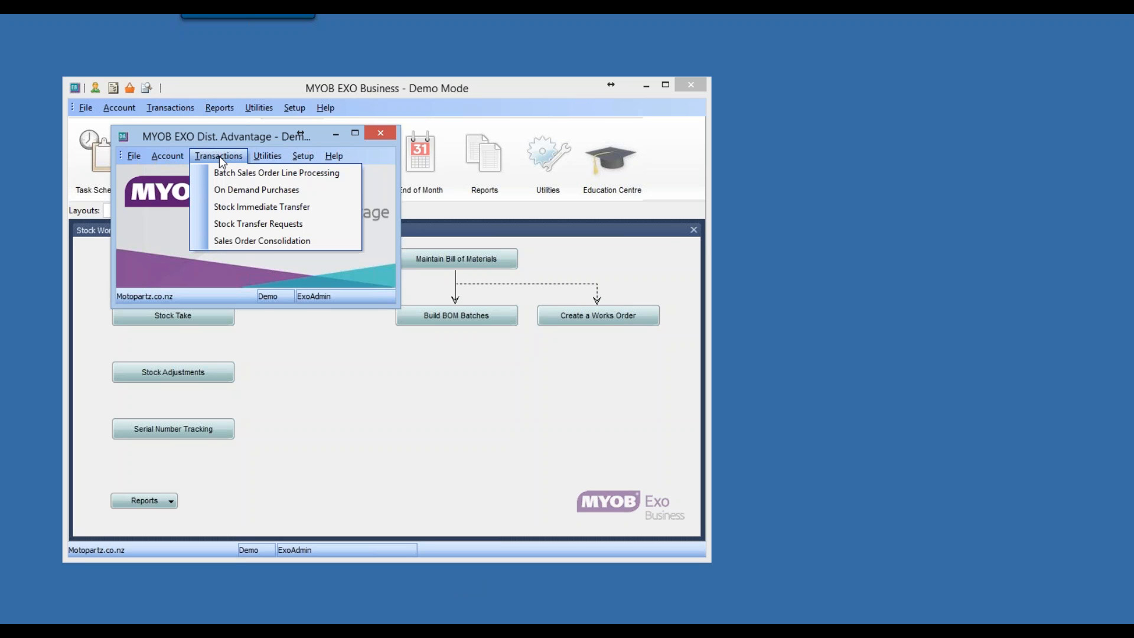
left_click(236, 224)
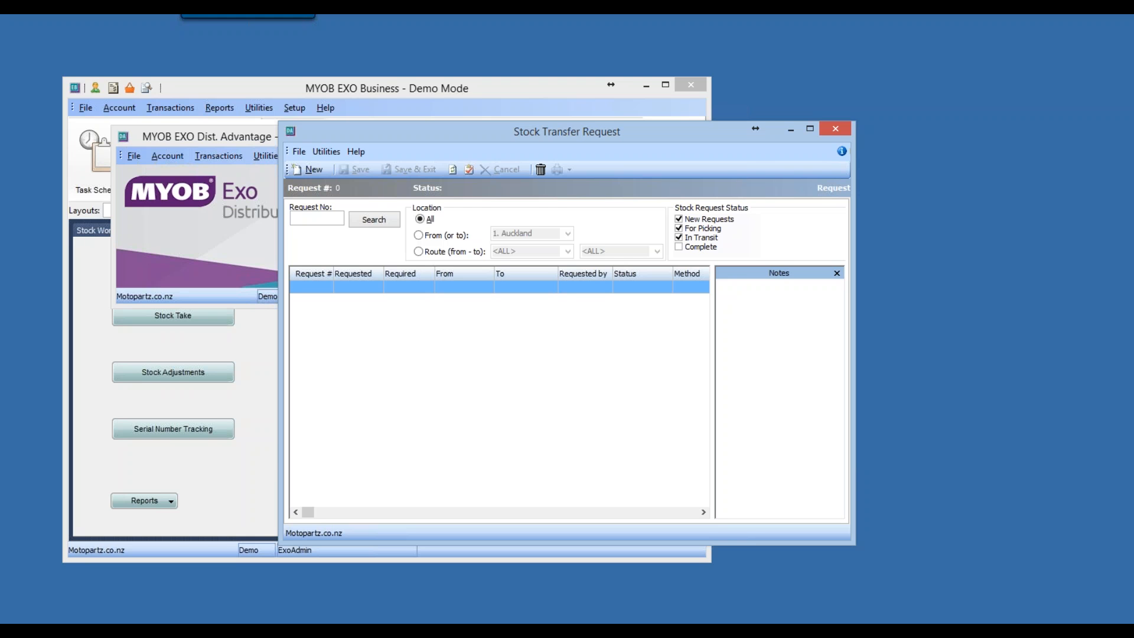
- Create a new stock transfer request from location 1. Auckland to location 4. Sydney
left_click(321, 173)
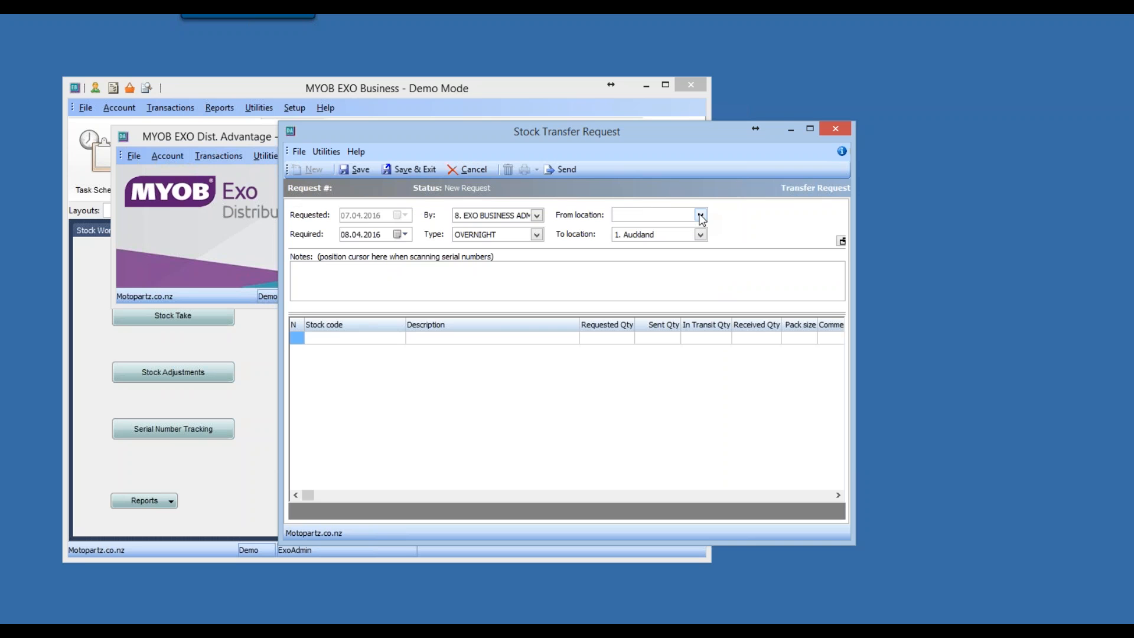
left_click(700, 234)
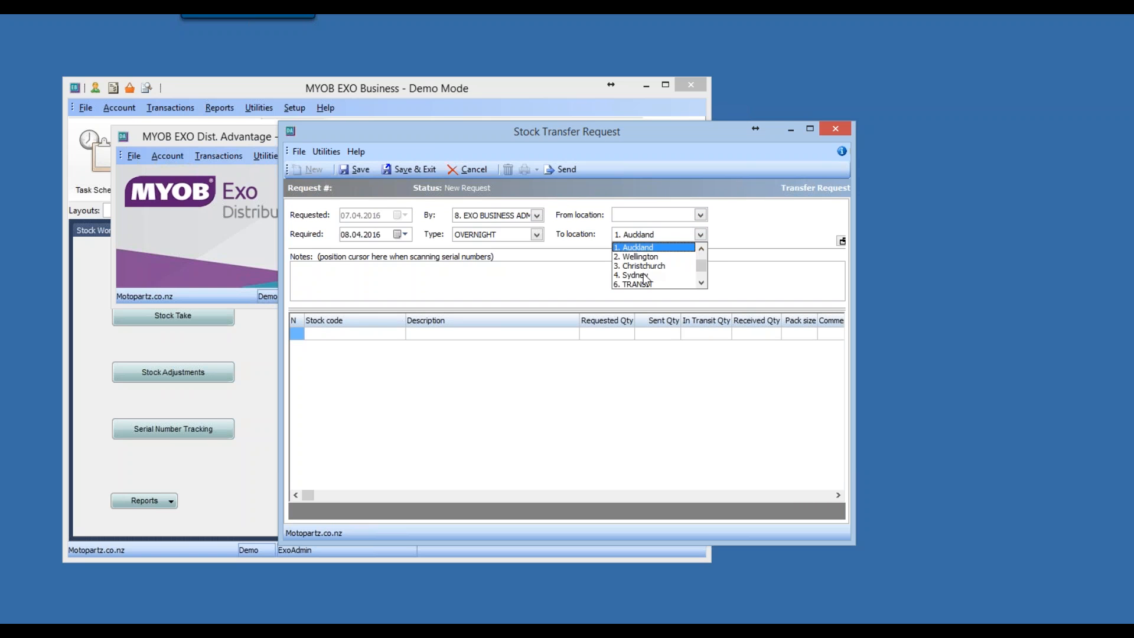
left_click(644, 275)
left_click(701, 215)
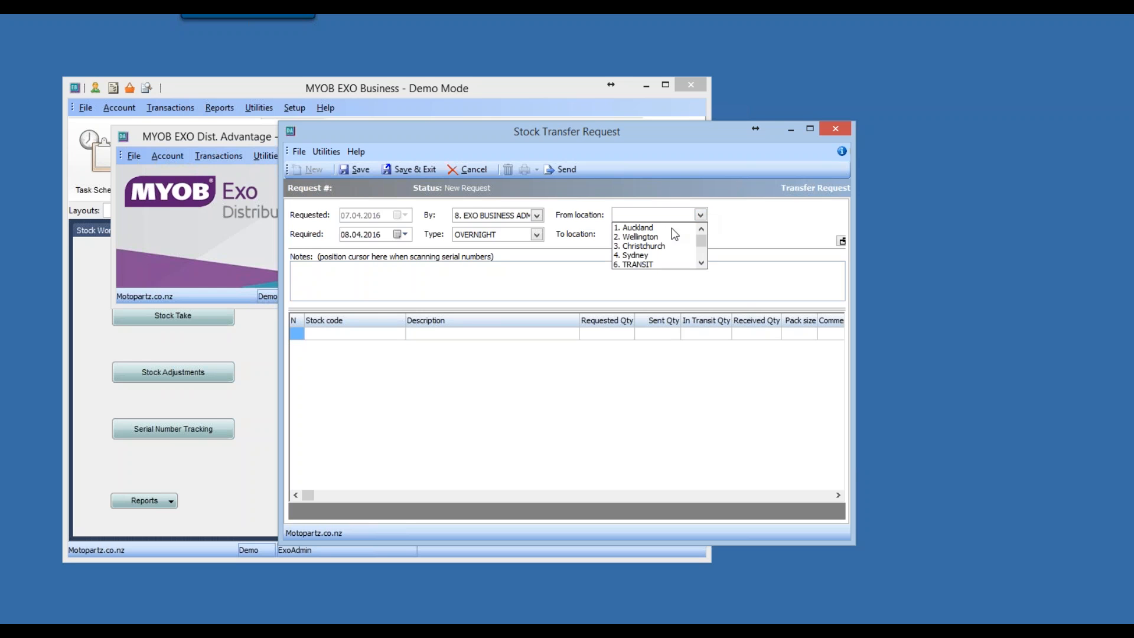
left_click(638, 228)
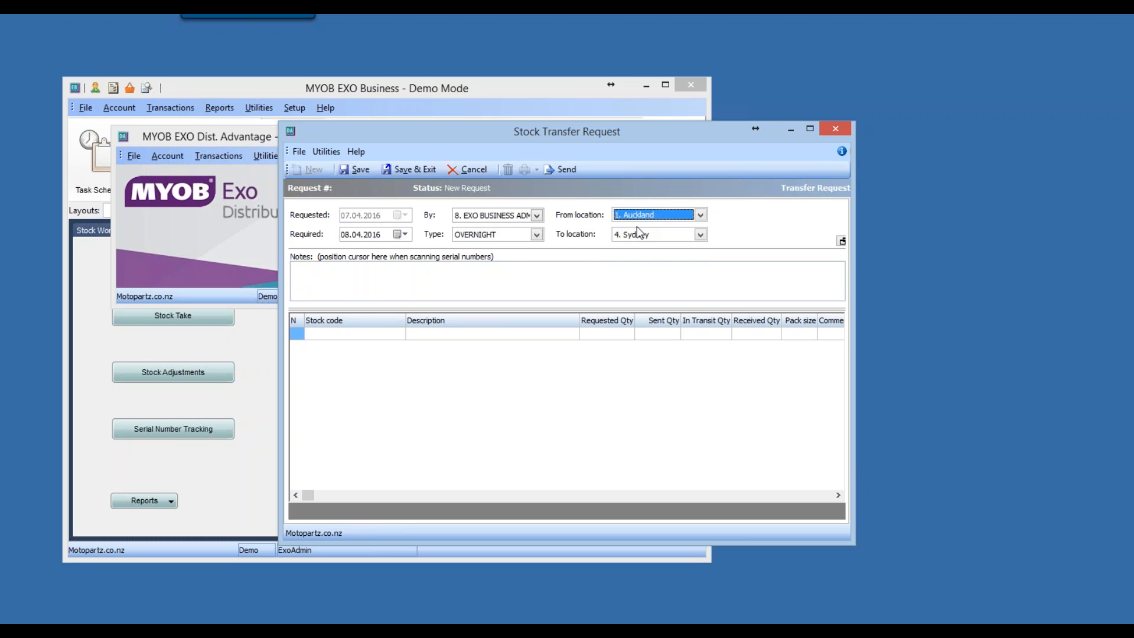
- Add stock items AIRSUS01 (AIR SUSPENSION) and AMPEQL01 (MOBILE TMG AUDIO AMPLIFIER/EQUALISER) to the request through the stock search
left_click(373, 334)
type("?")
key("Return")
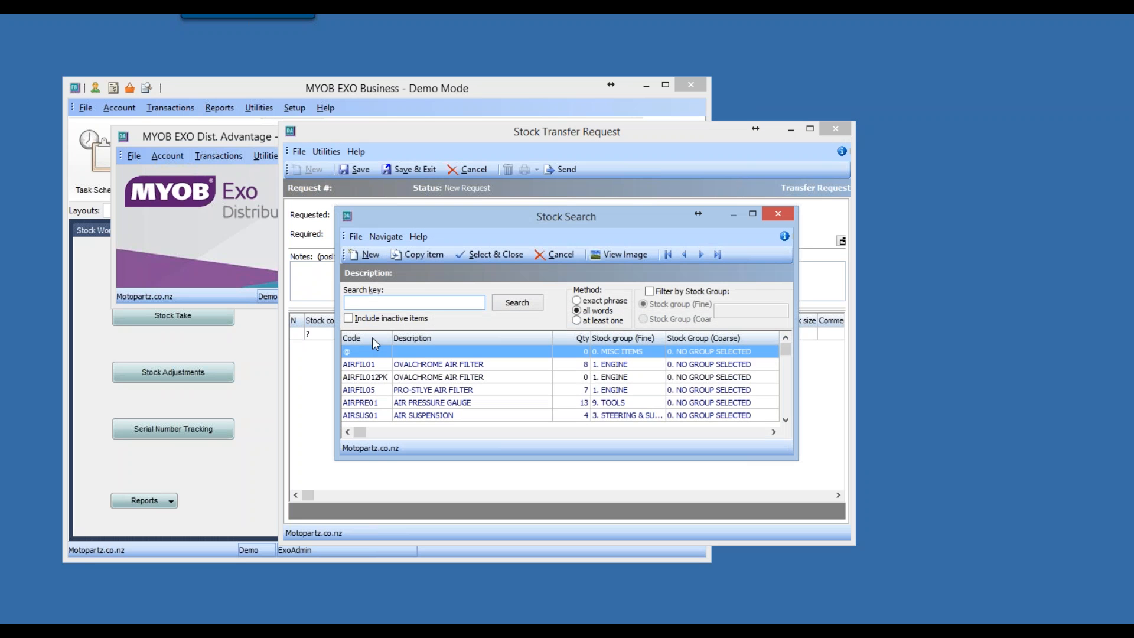
left_click(789, 405)
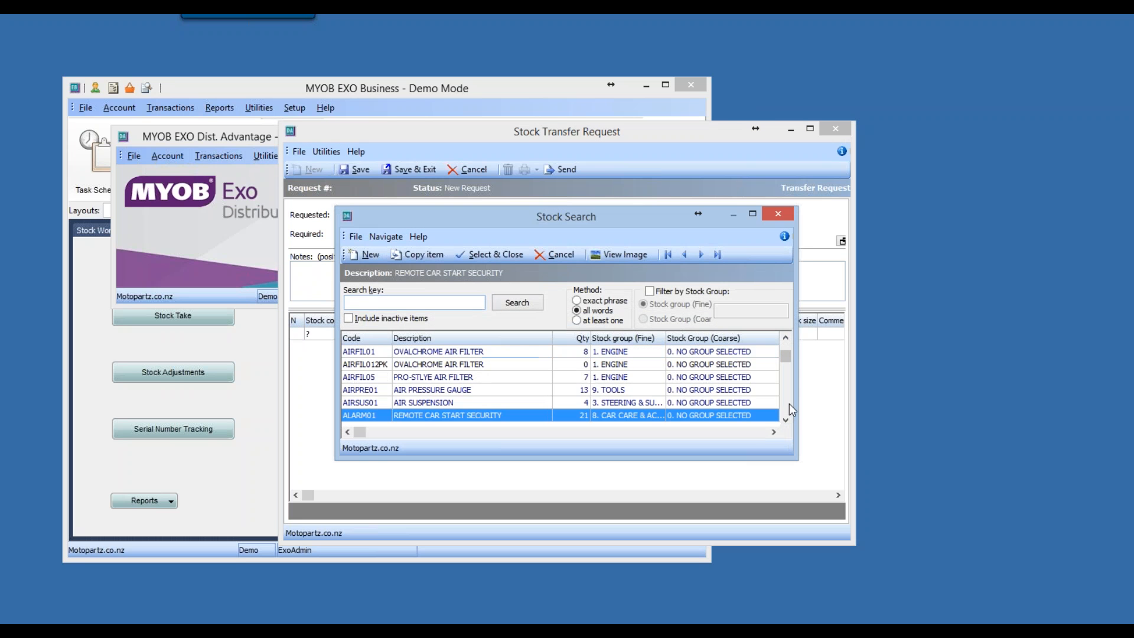
double_click(440, 399)
key("Down")
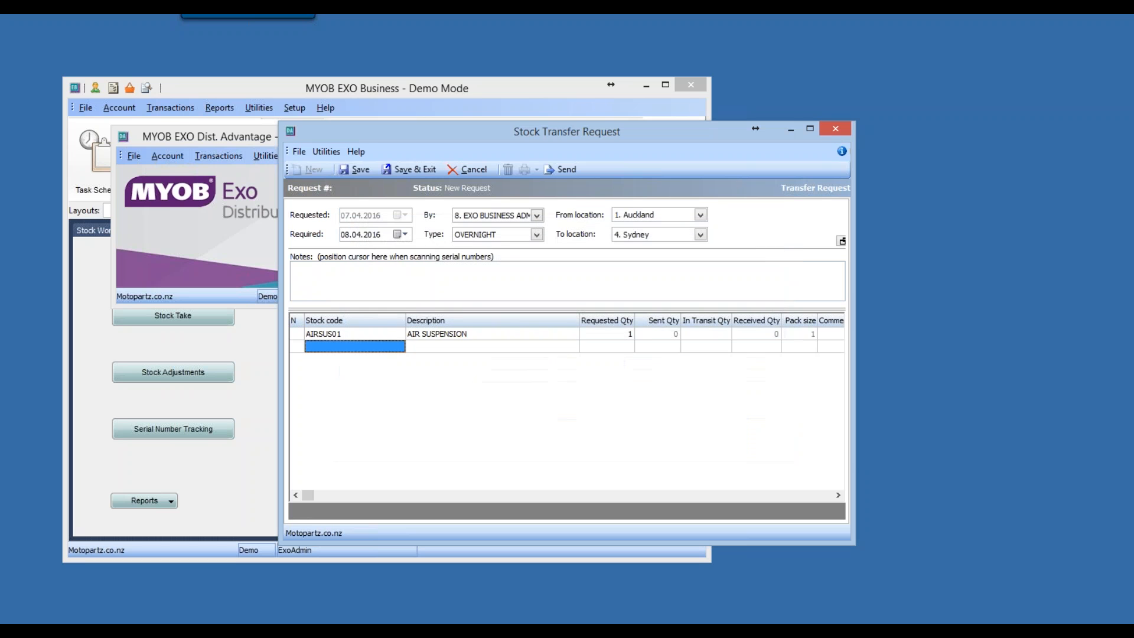
type("?")
key("Return")
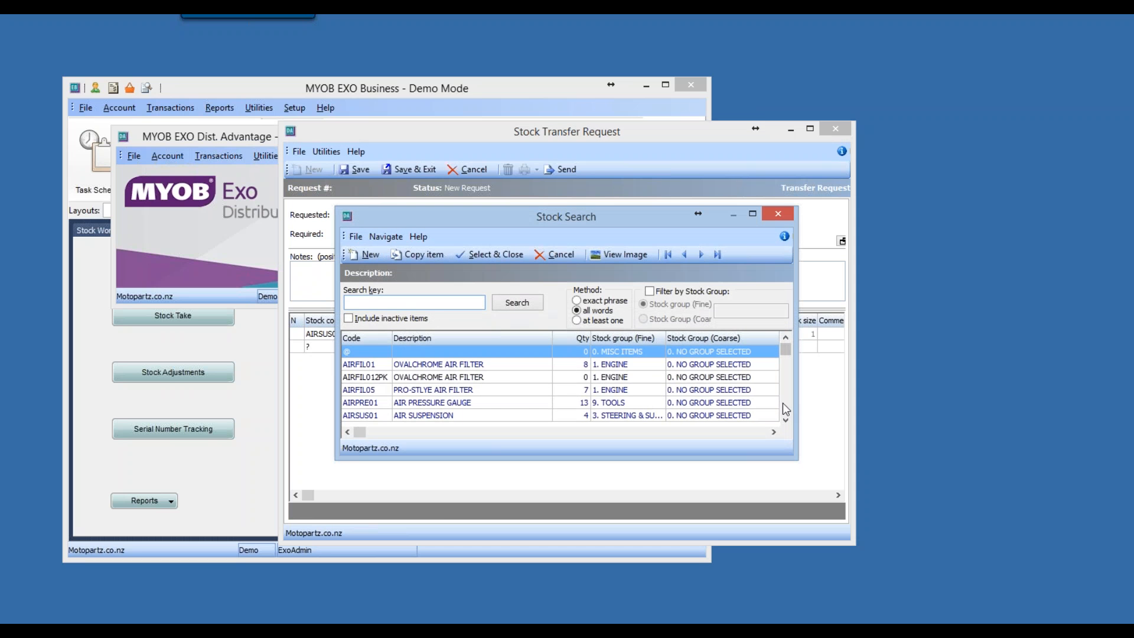
left_click(786, 408)
double_click(473, 417)
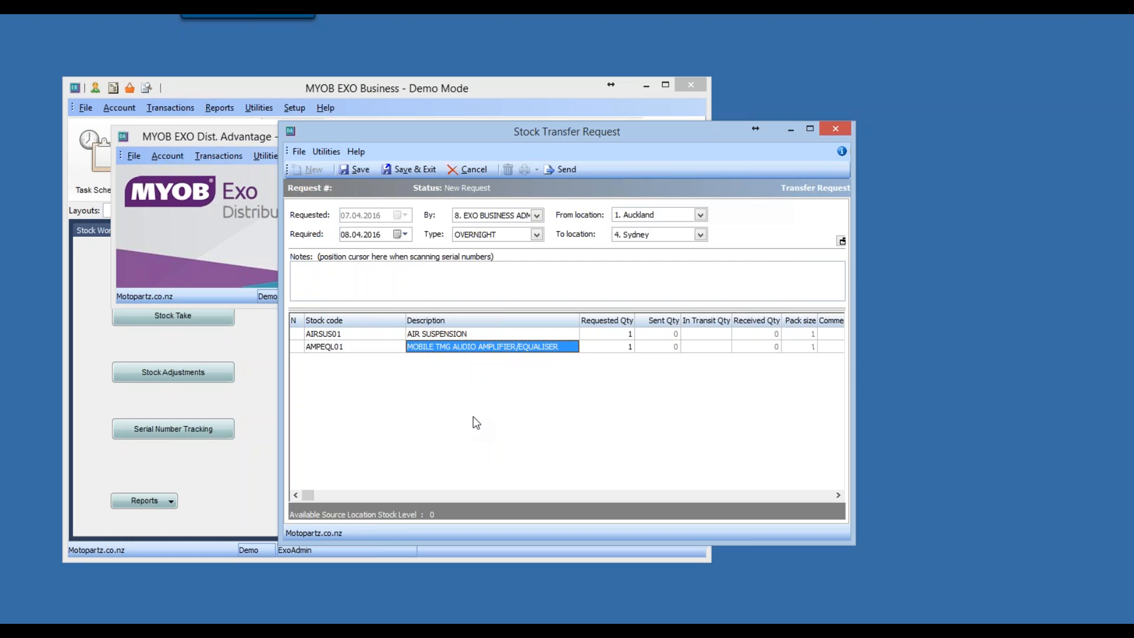
- Start sending the request, agree to save it, and close the transfer request without processing
left_click(565, 172)
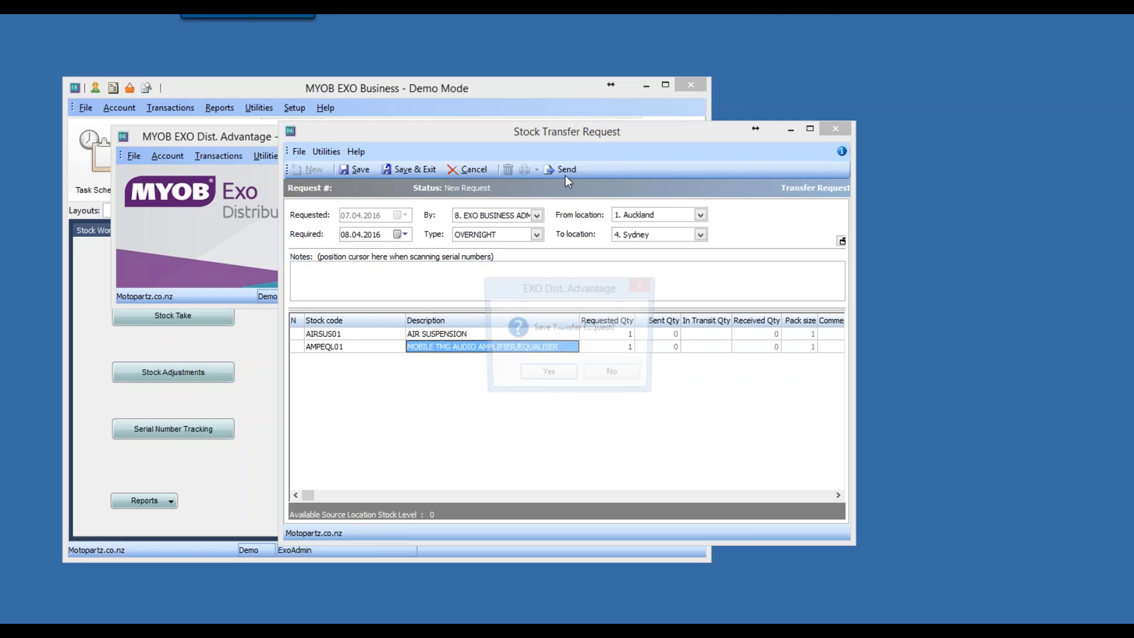
left_click(548, 376)
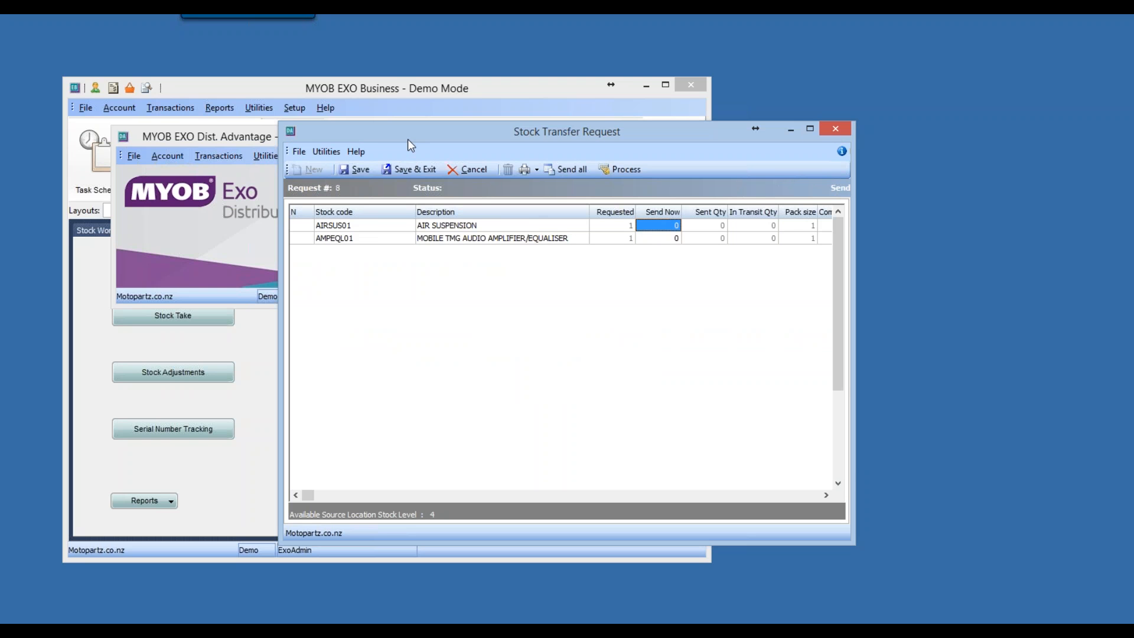
left_click(835, 130)
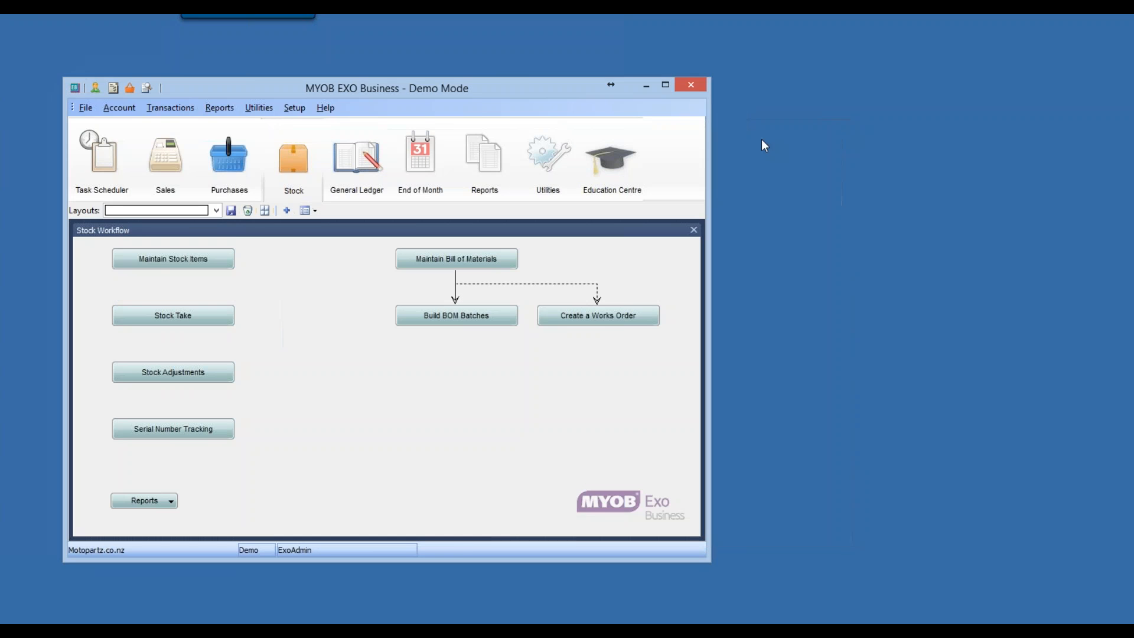
- Return to Distribution Advantage and open the saved Auckland to Sydney request from the stock transfer requests
left_click(458, 552)
left_click(229, 154)
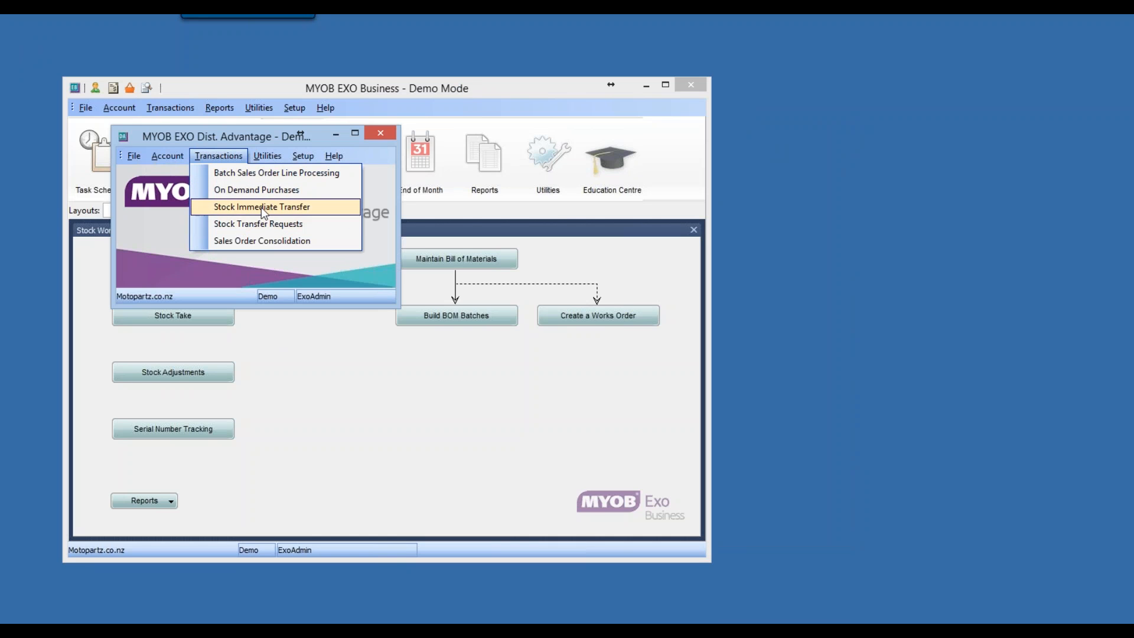
left_click(261, 224)
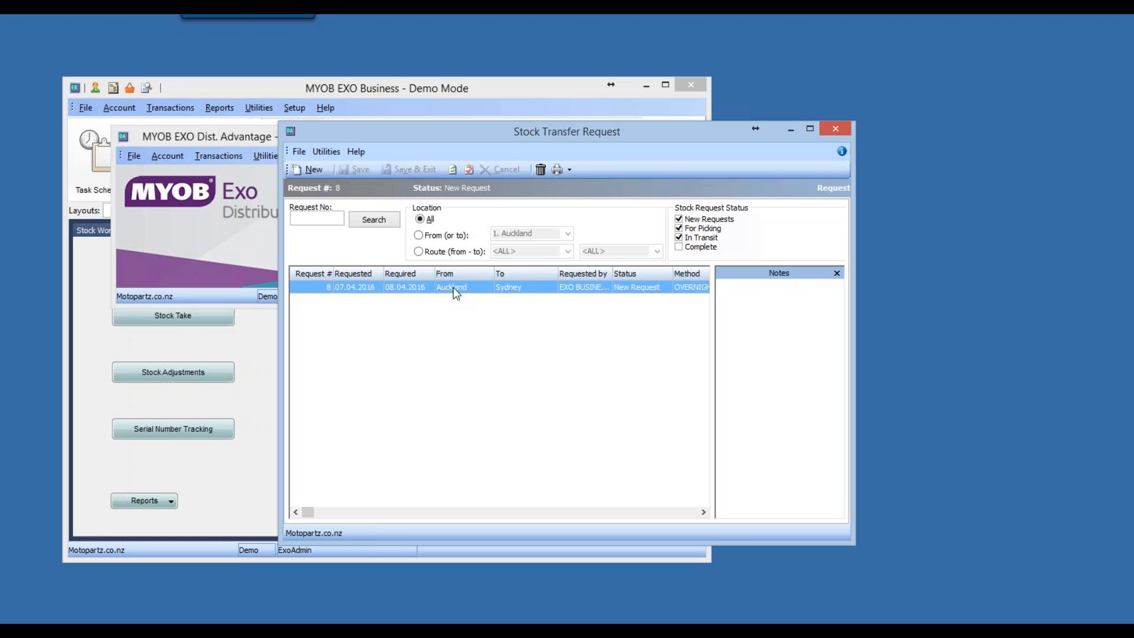
double_click(629, 286)
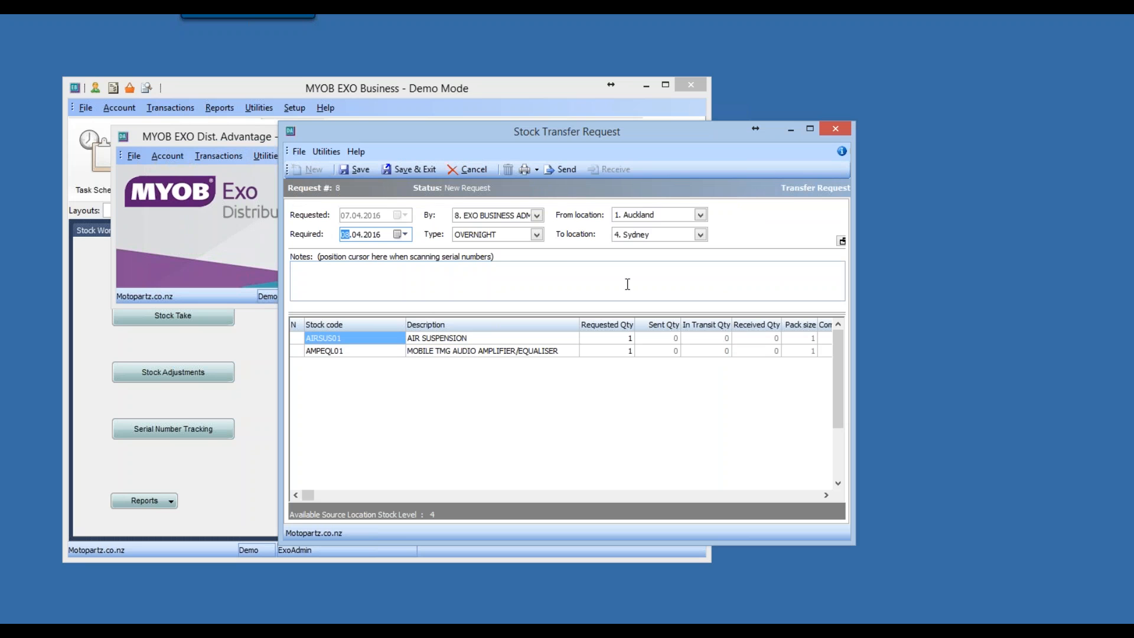
- Send the request with Send Now quantities set to the requested quantities and try to process it
left_click(561, 170)
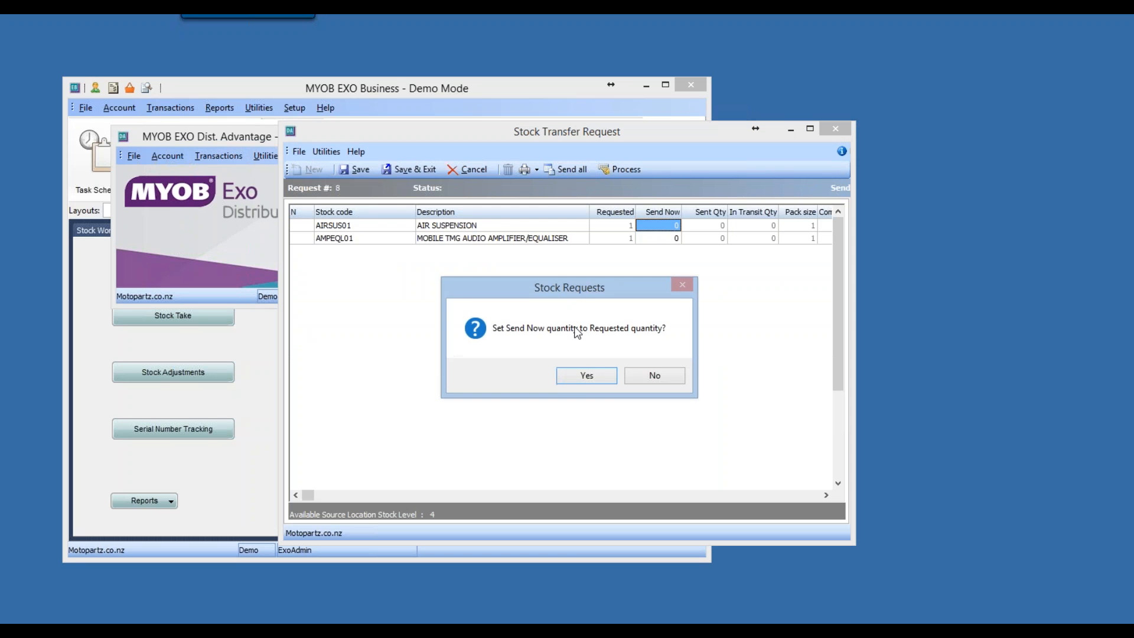
left_click(579, 380)
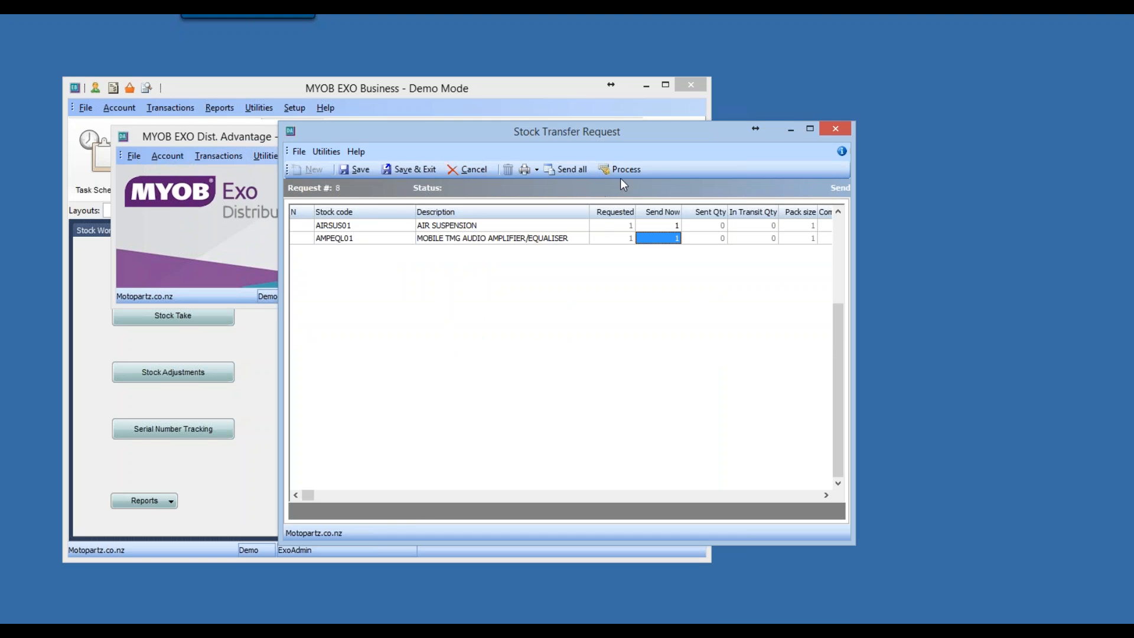
left_click(622, 169)
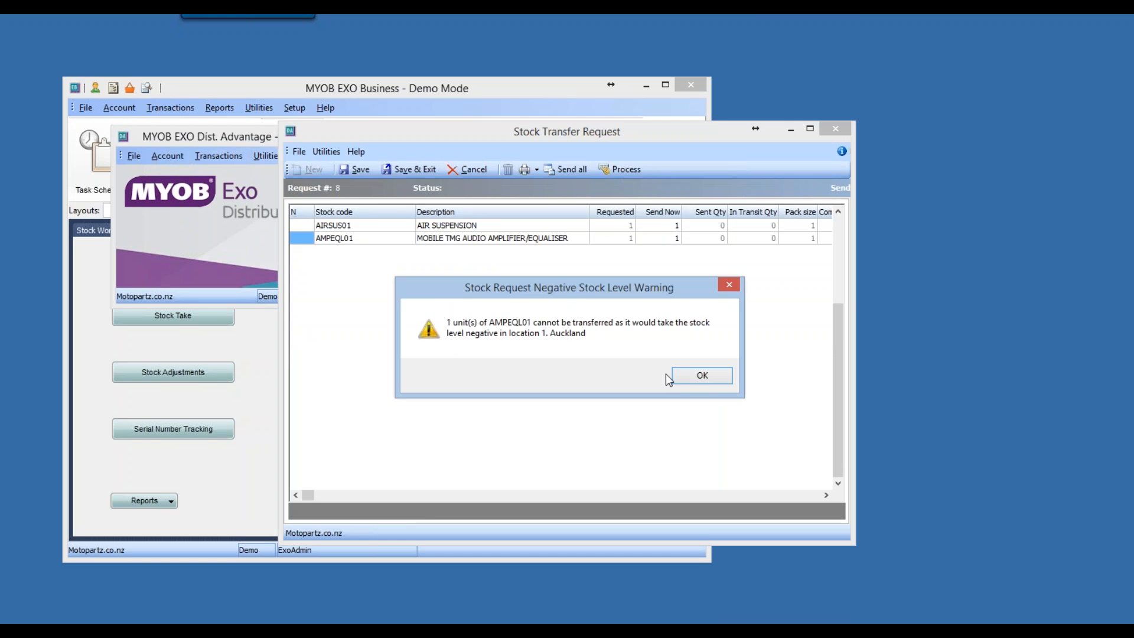
left_click(701, 376)
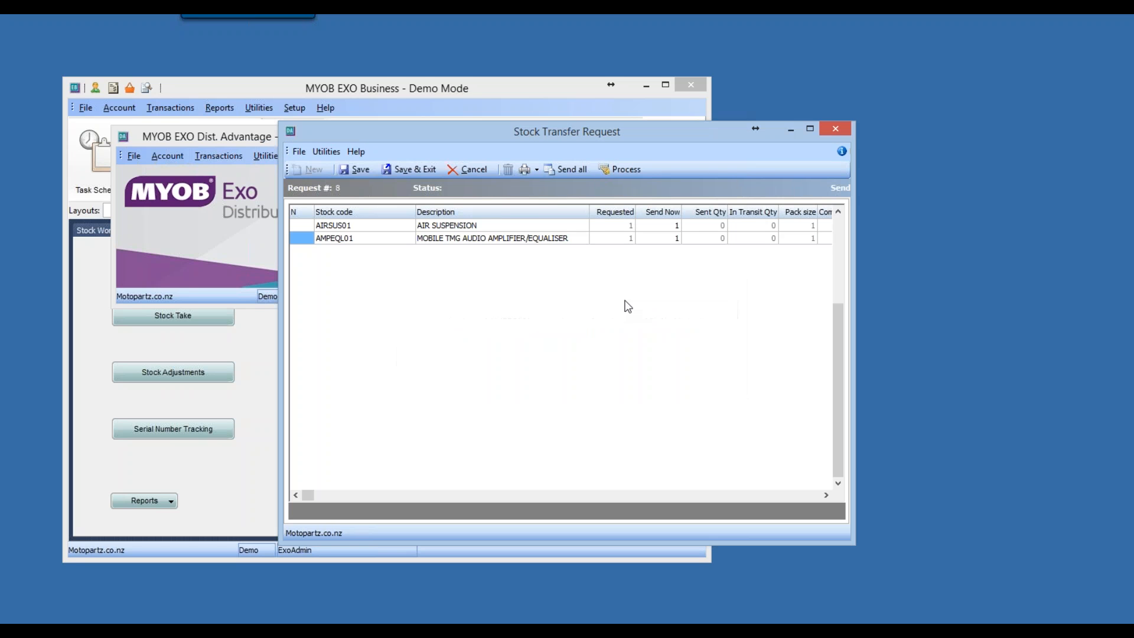
- Save and exit the send stage, reopen the Auckland to Sydney request and delete its AMPEQL01 line
left_click(515, 238)
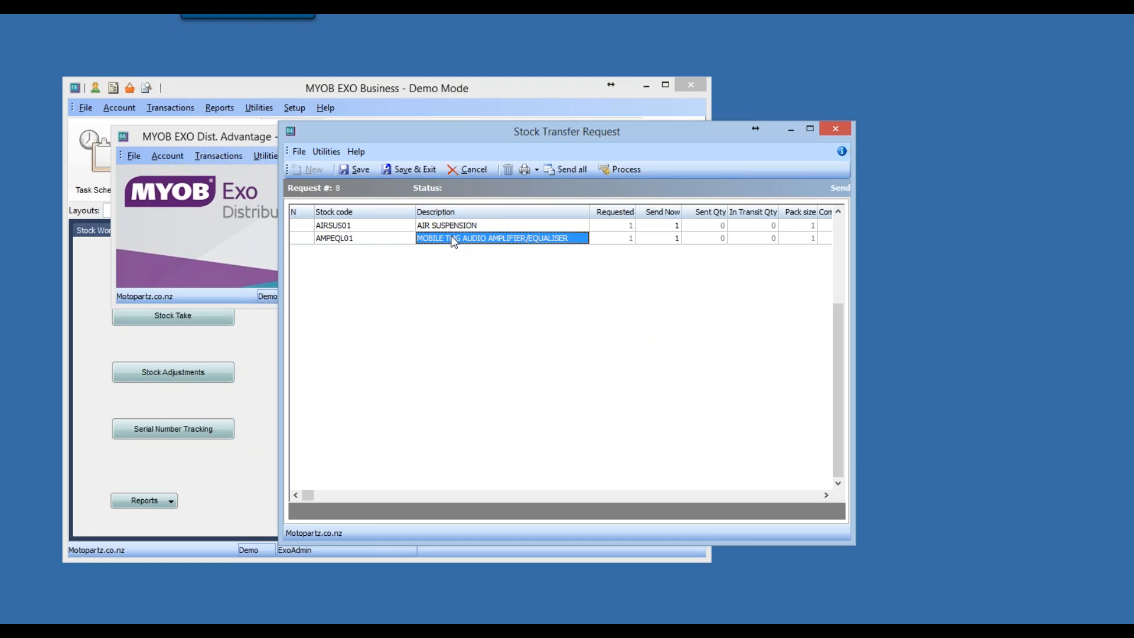
left_click(371, 239)
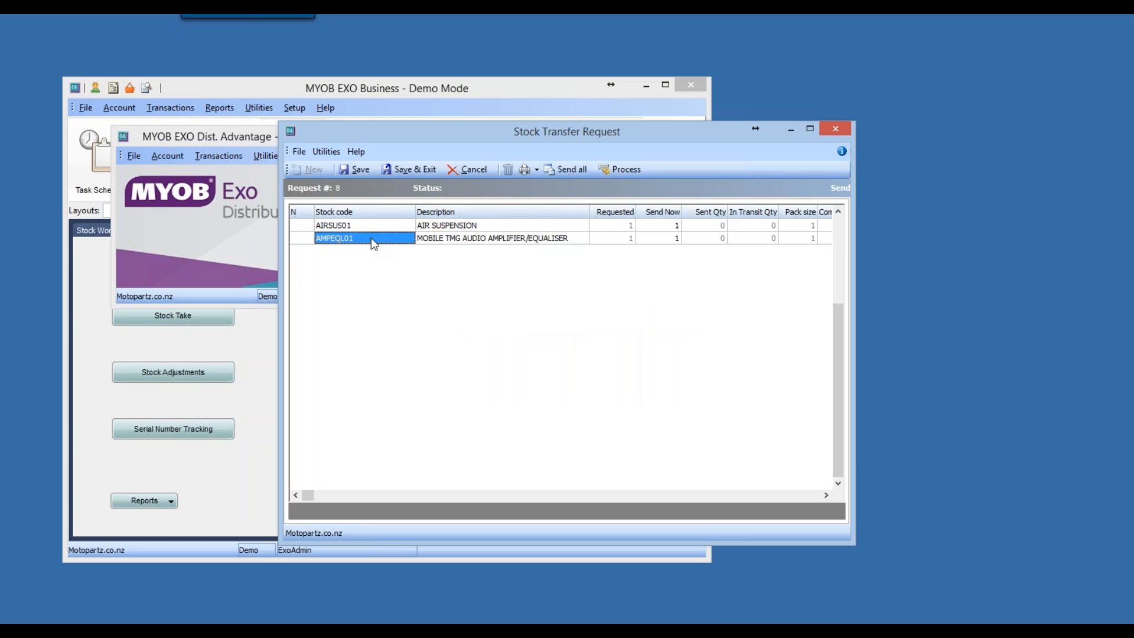
left_click(402, 170)
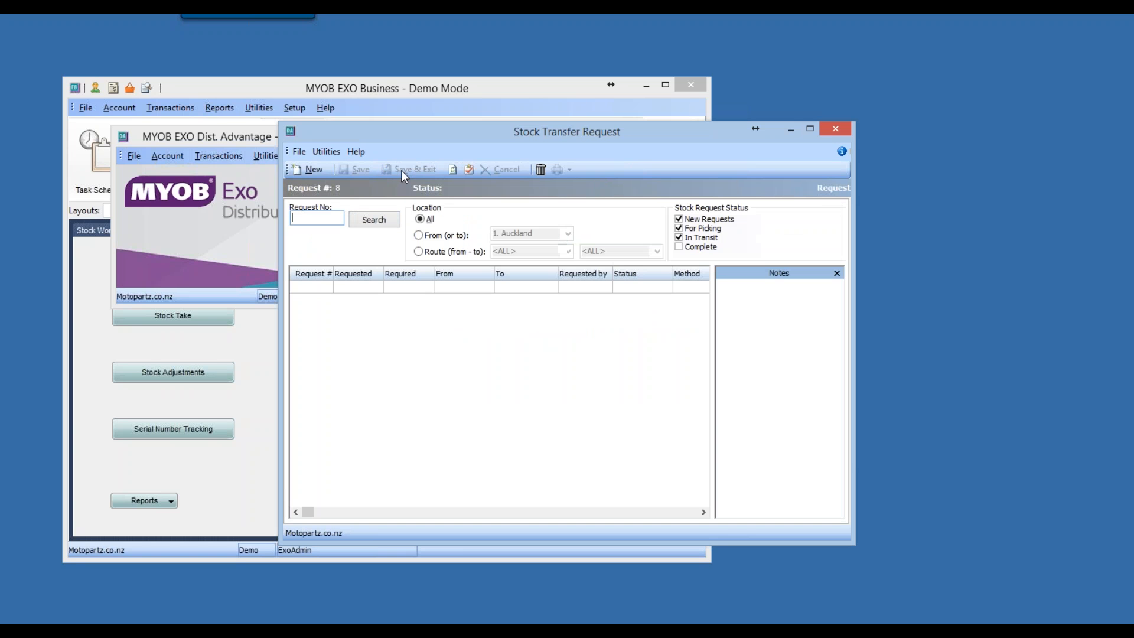
left_click(374, 219)
double_click(427, 287)
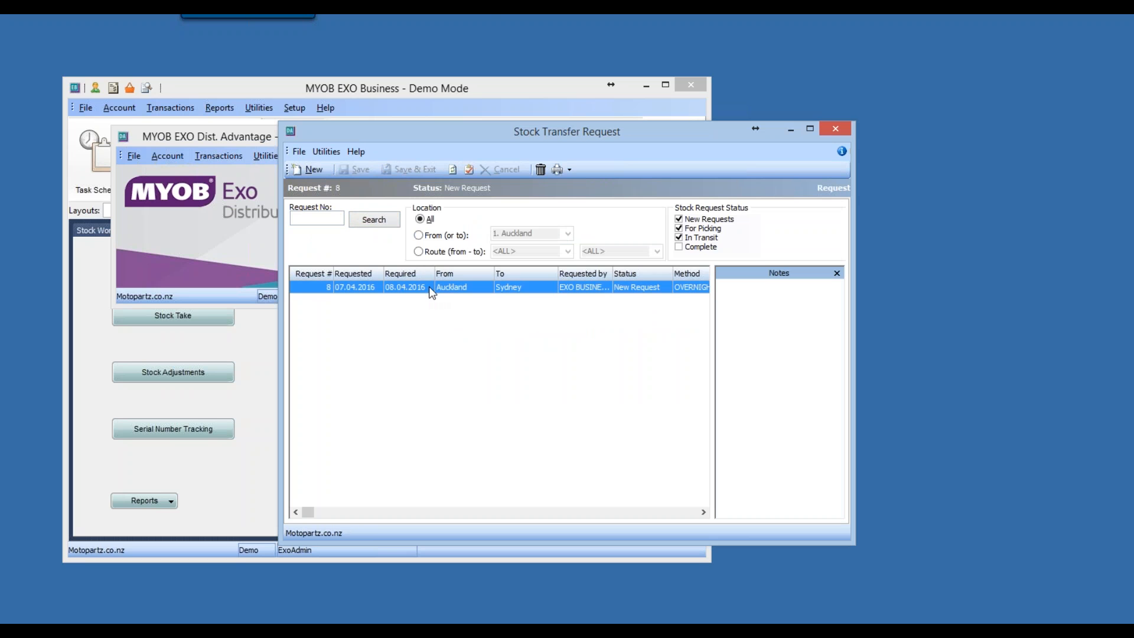
left_click(490, 351)
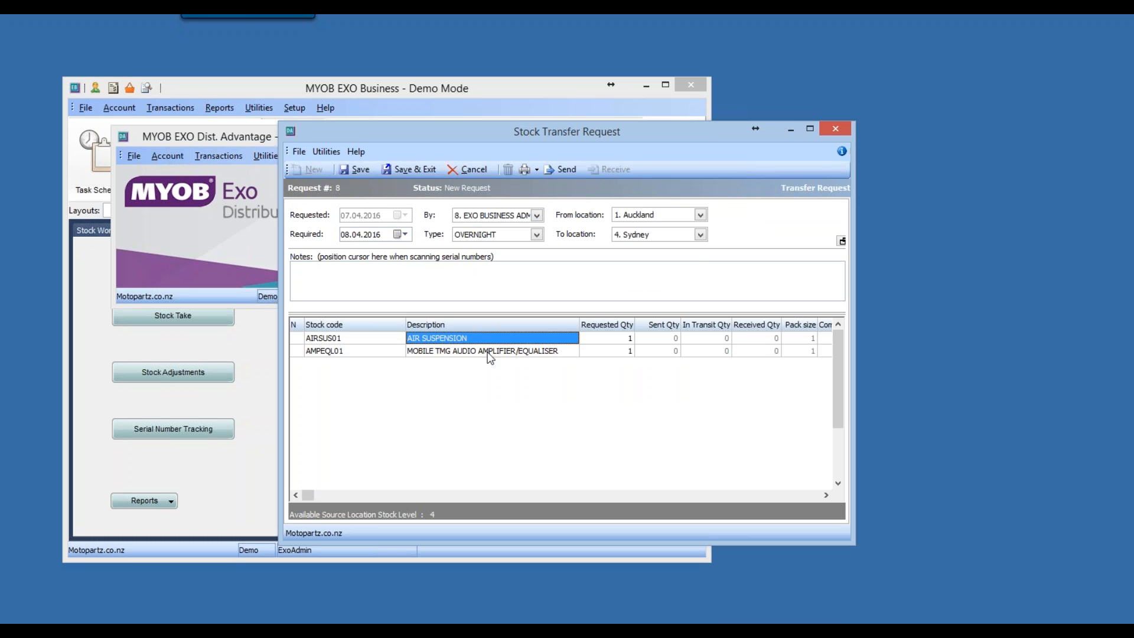
key("ctrl+Delete")
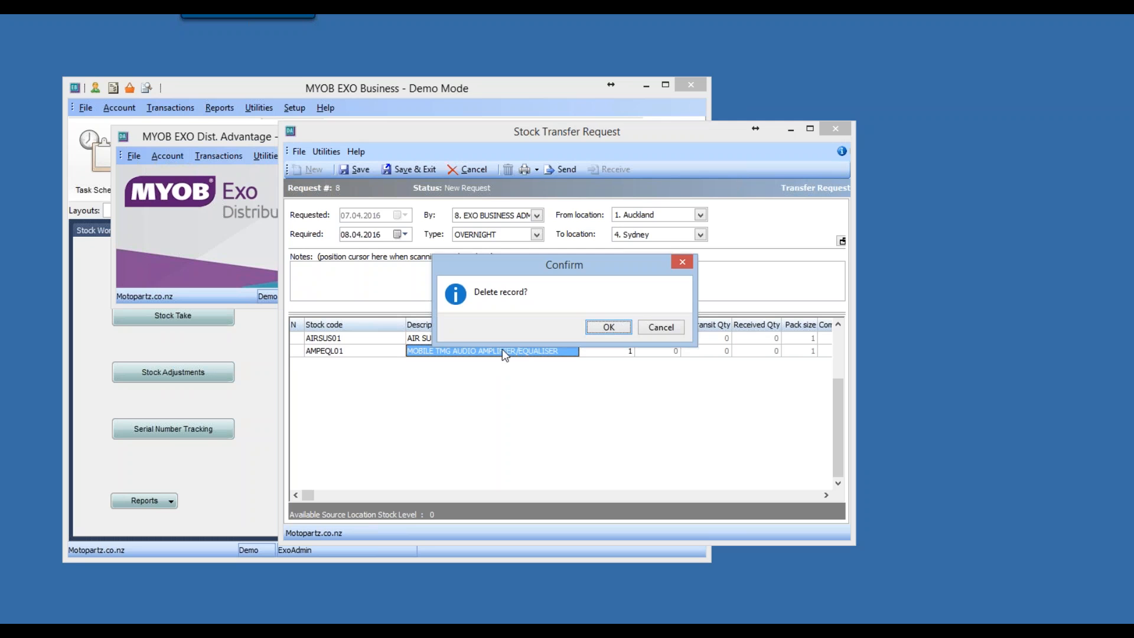
left_click(608, 327)
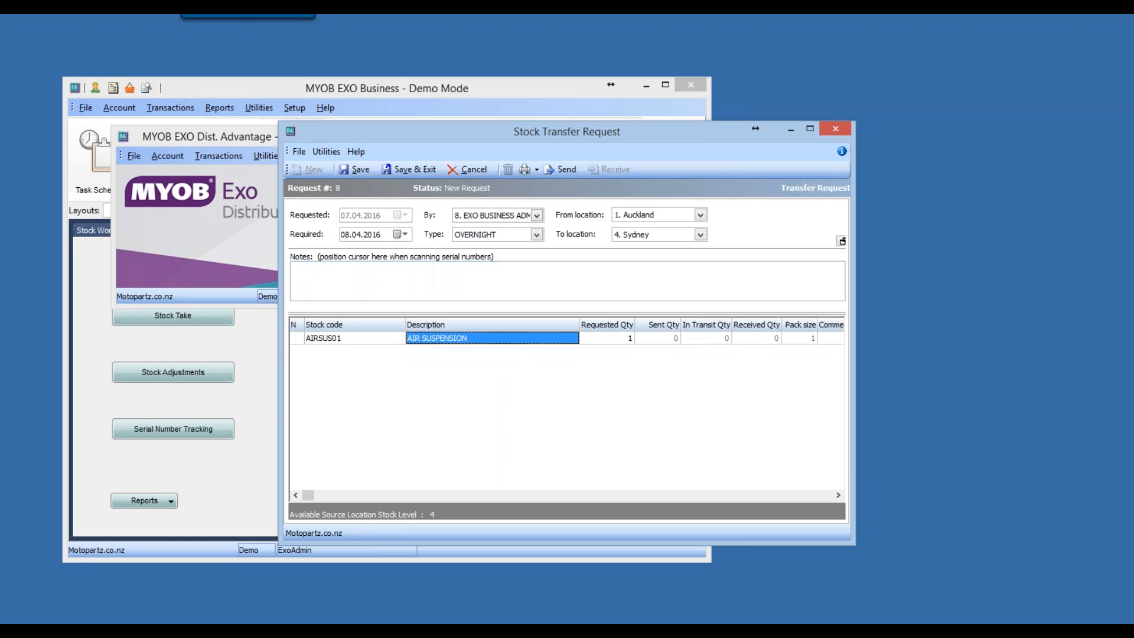
- Send and process the AIRSUS01 line, priming the receiving process with the sent quantities, and review the packing slip preview
left_click(559, 173)
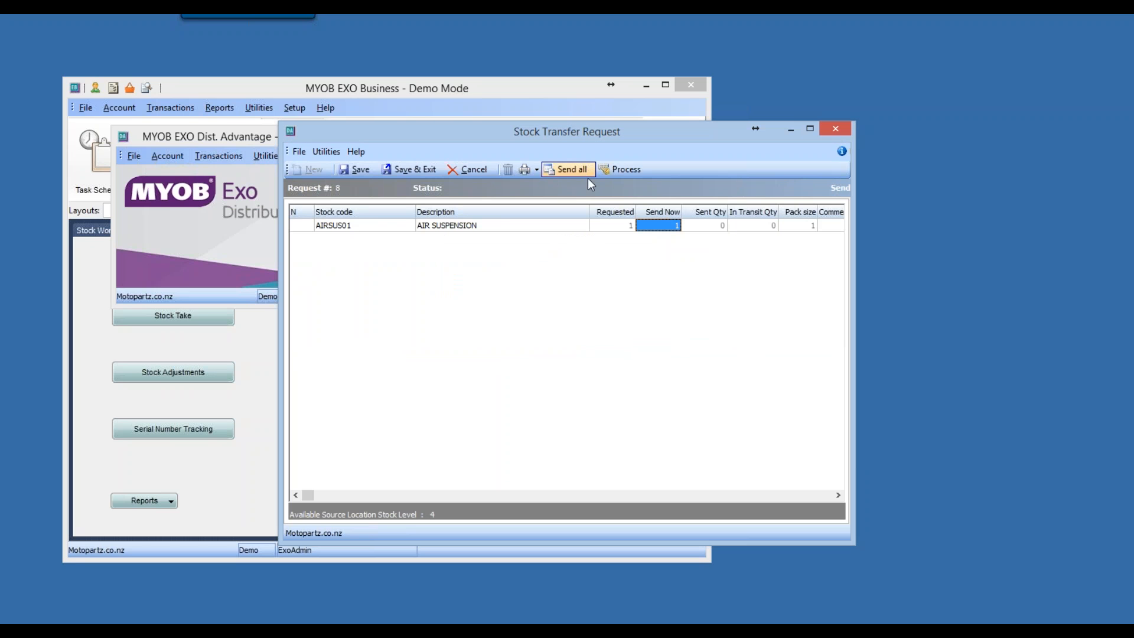
left_click(631, 172)
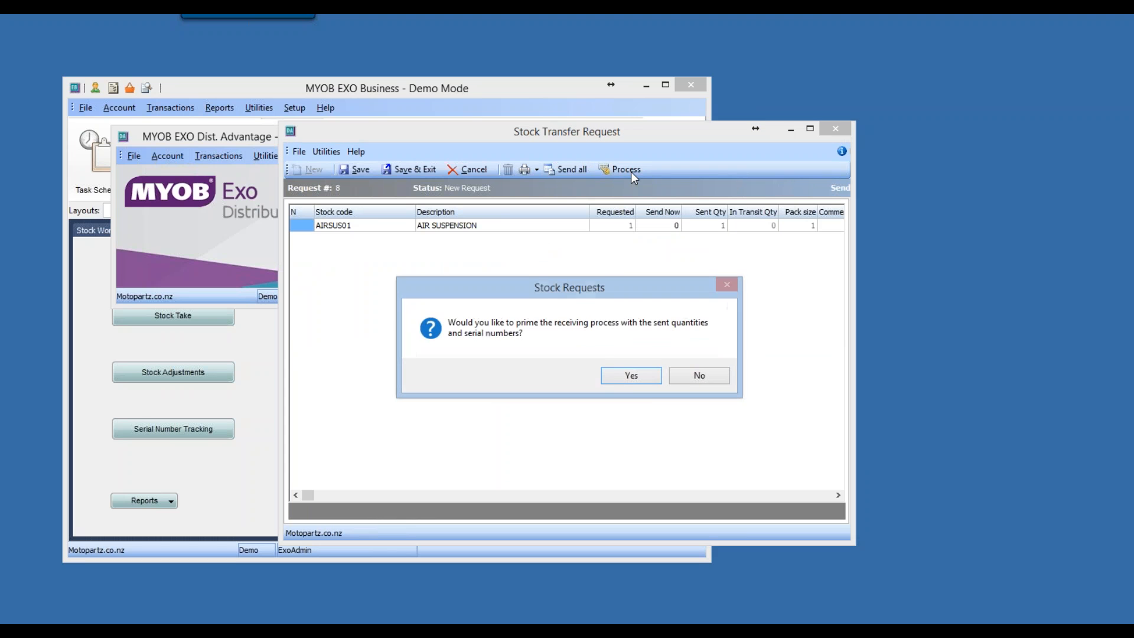
left_click(631, 378)
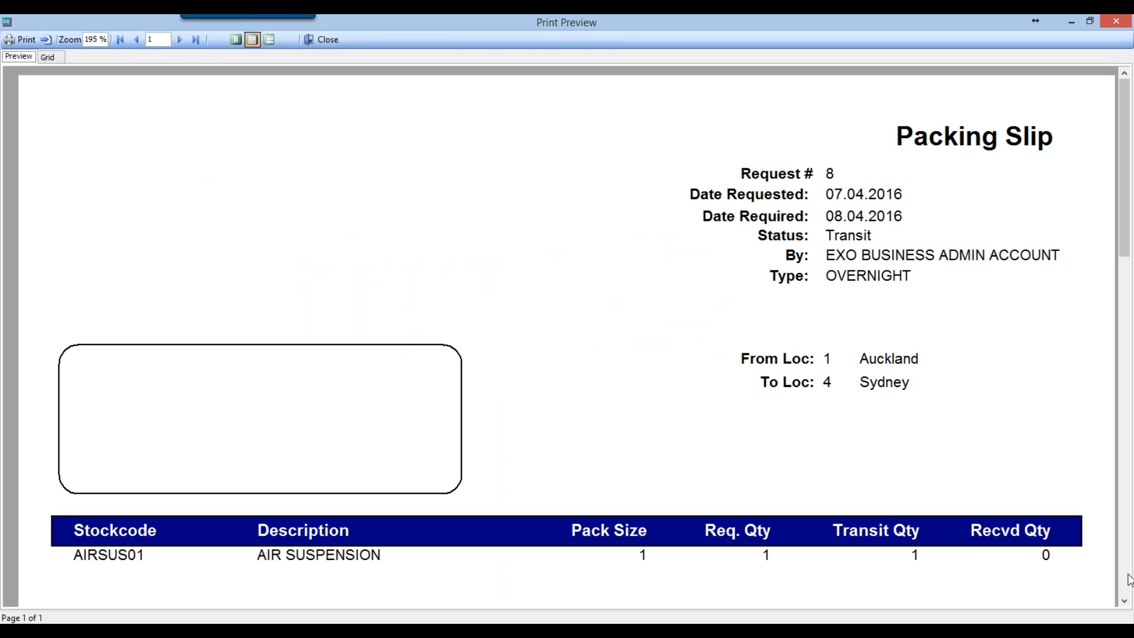
left_click(1128, 579)
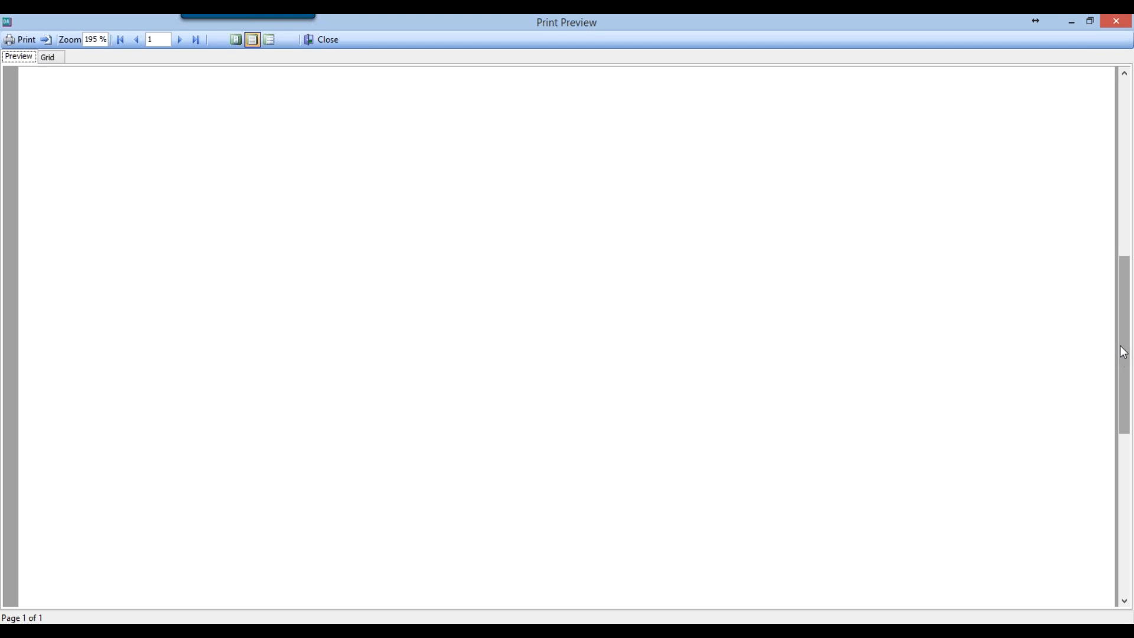
scroll(1124, 352, "up", 5)
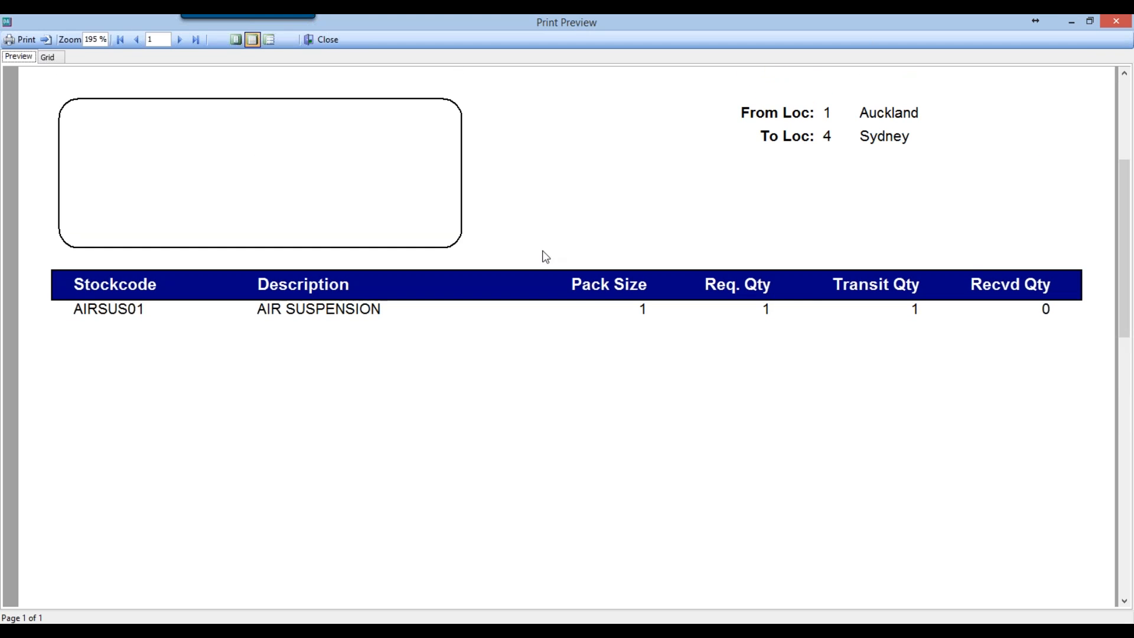
- Reopen the in-transit Auckland to Sydney request and process its receipt with Receive Now quantities set to the in-transit quantities, closing the previews
left_click(313, 40)
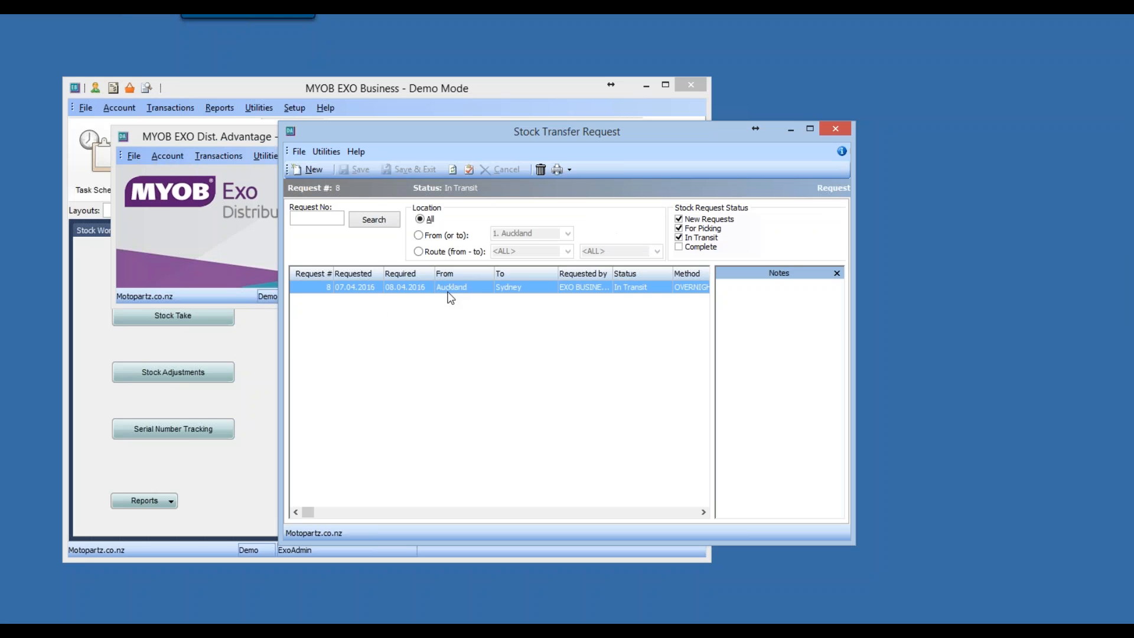
double_click(532, 286)
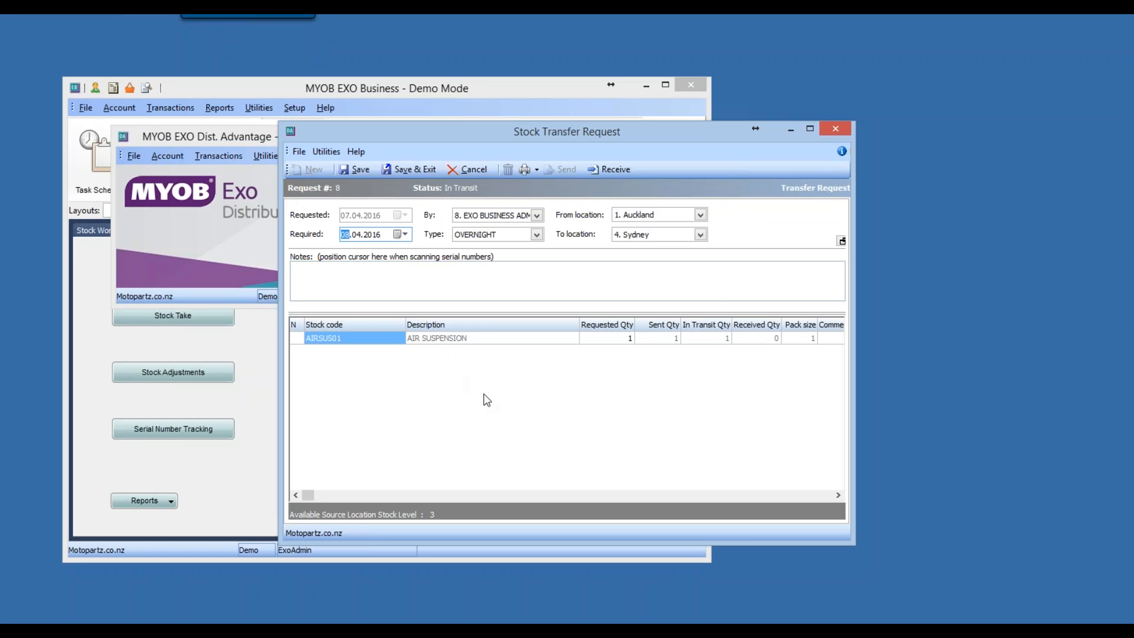
left_click(615, 169)
left_click(576, 169)
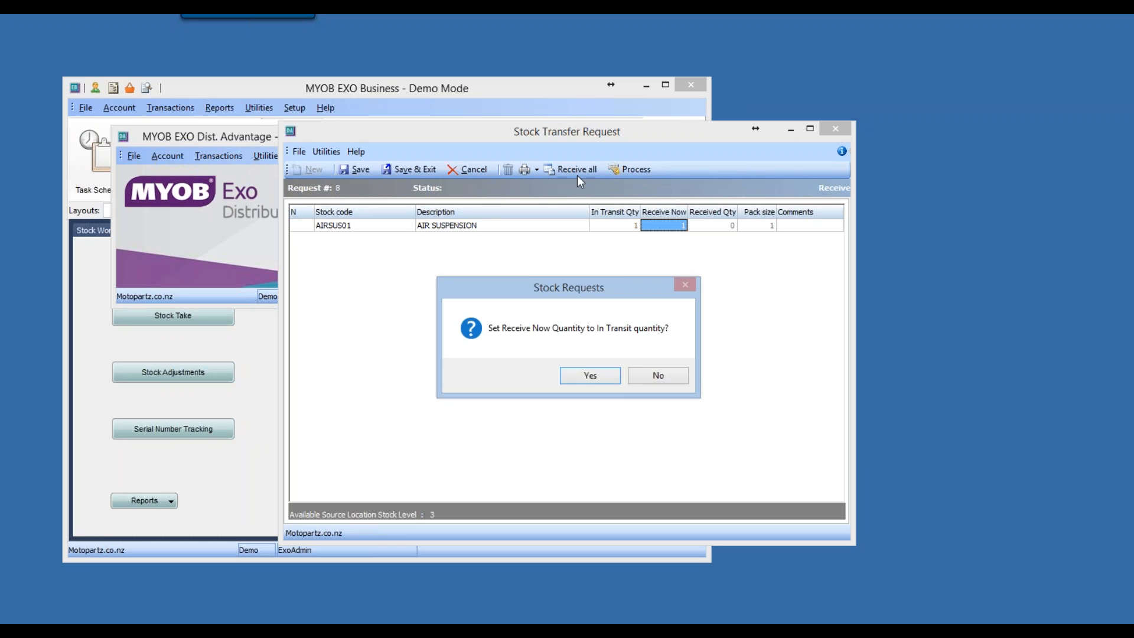
left_click(589, 377)
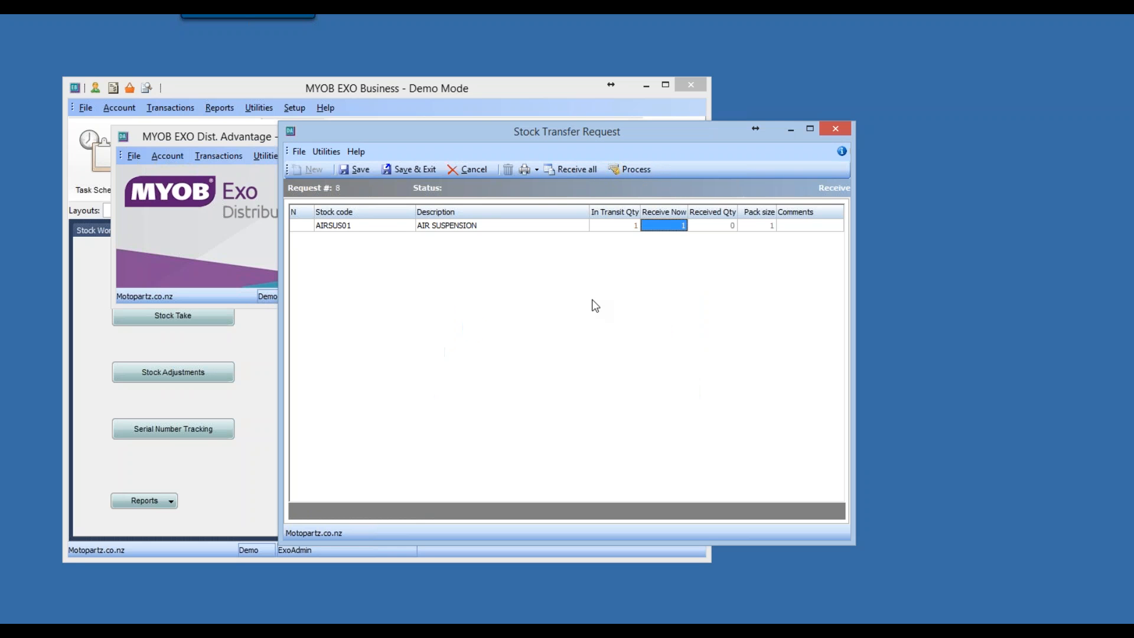
left_click(638, 171)
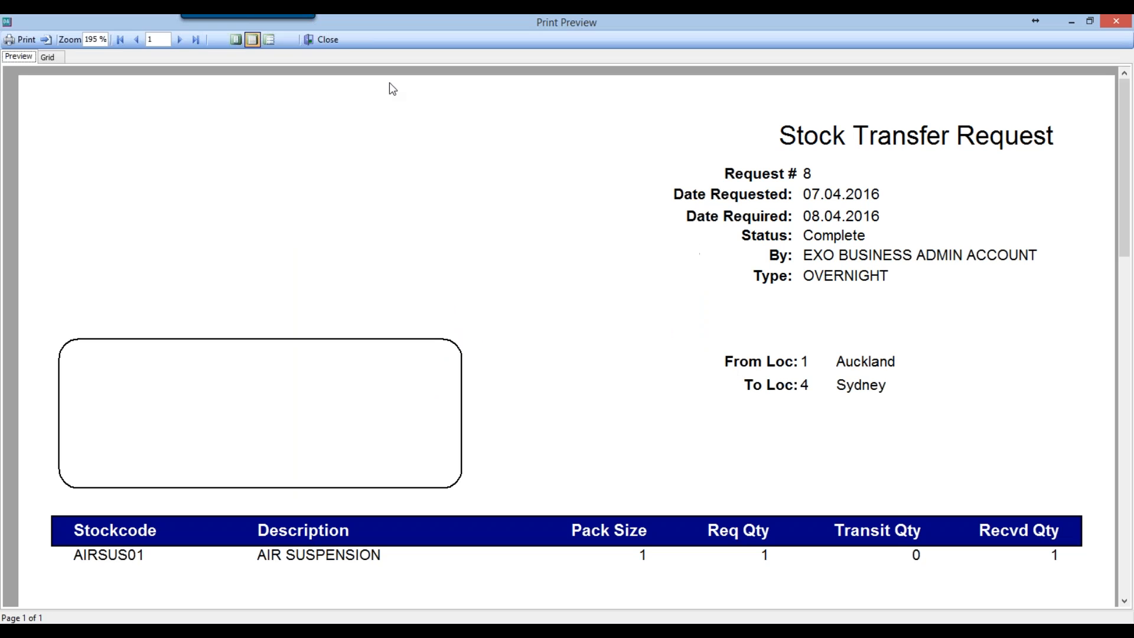
left_click(322, 39)
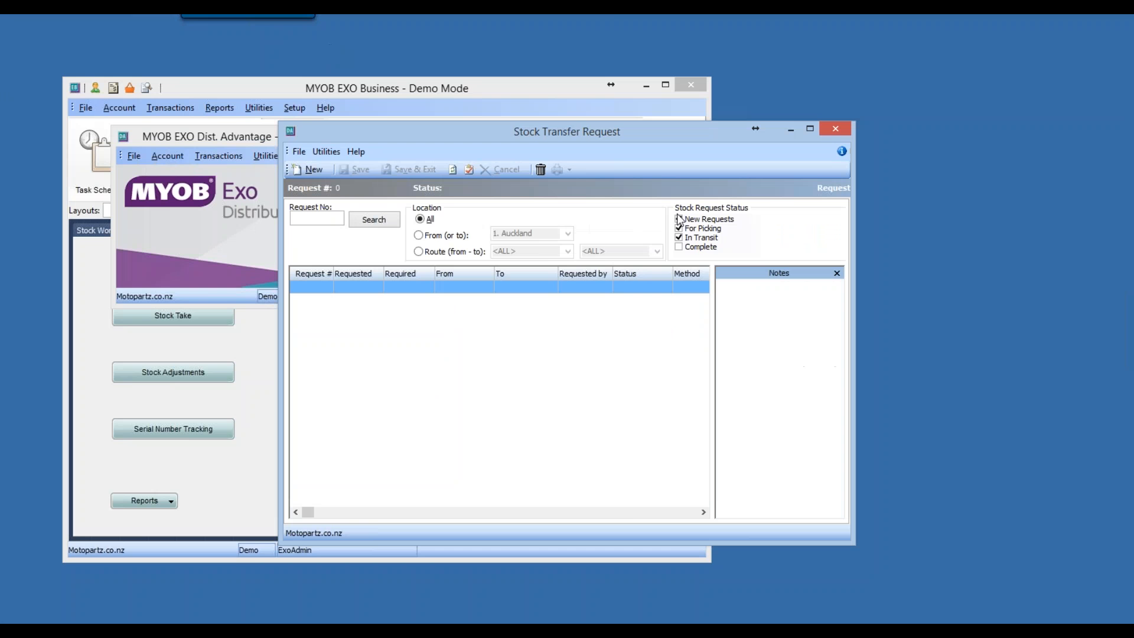
left_click(842, 131)
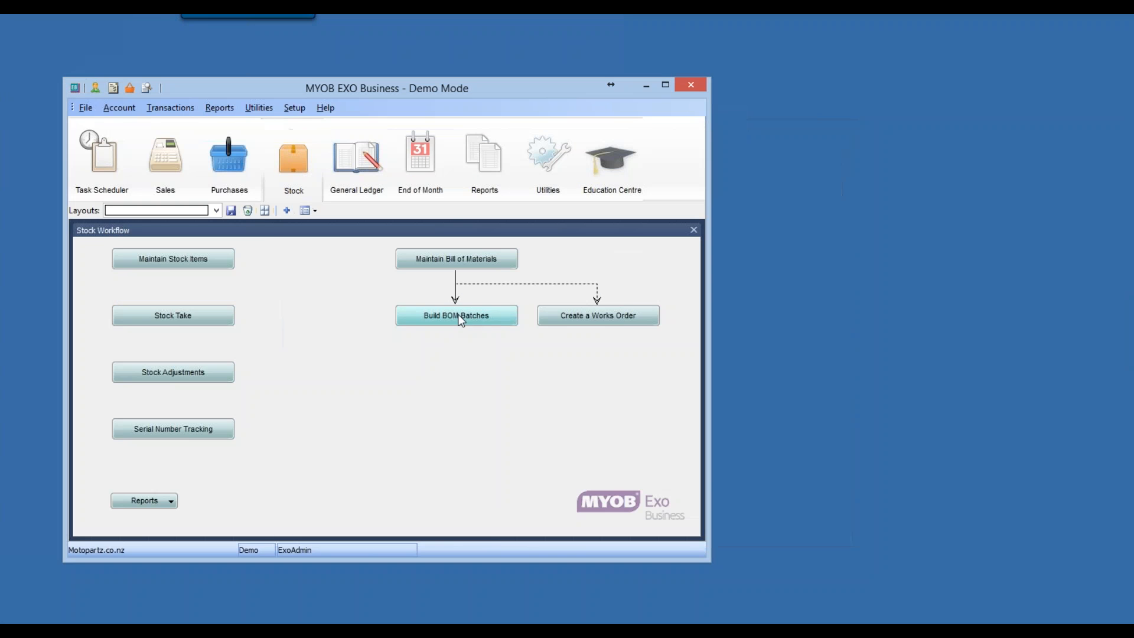
- Open the AIRSUS01 stock item in MYOB EXO Business and show its transactions for all locations
left_click(168, 260)
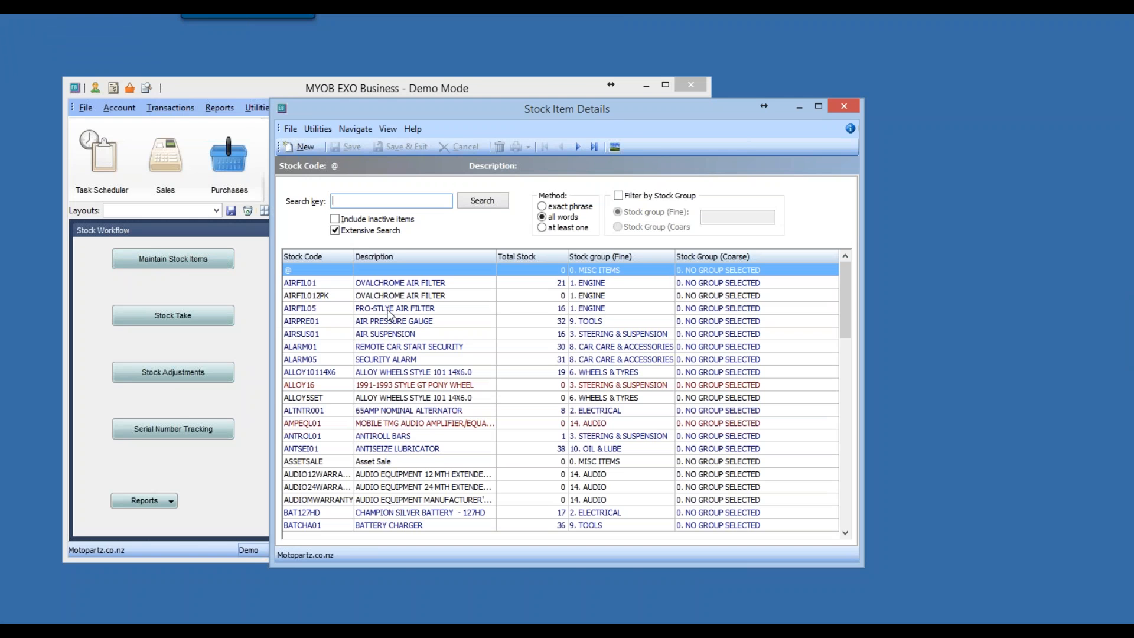
double_click(387, 334)
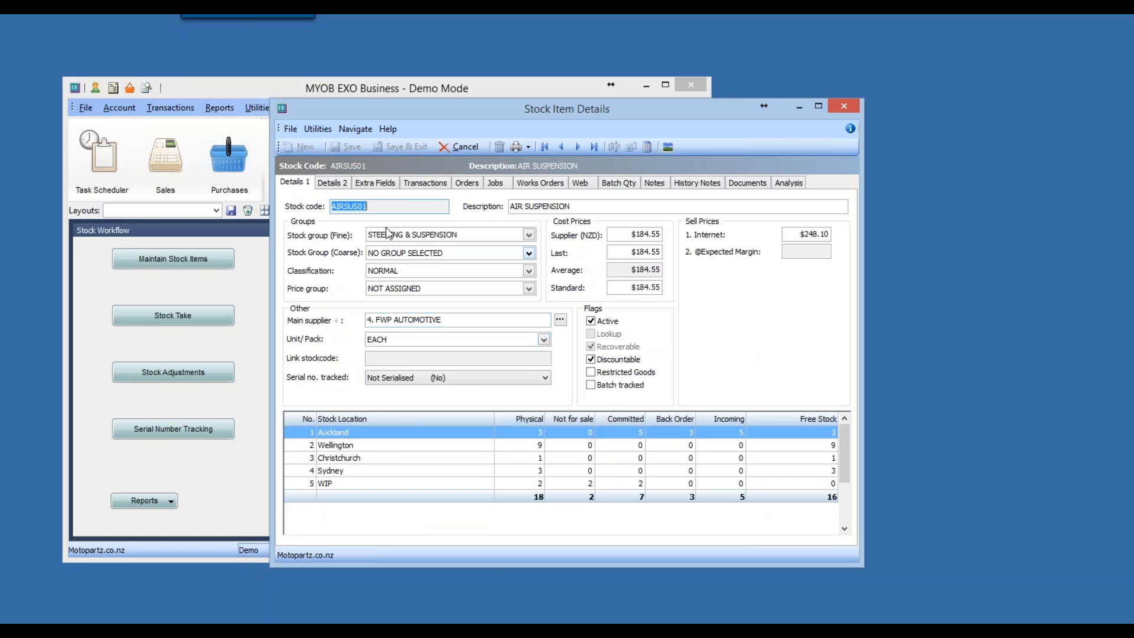
left_click(437, 183)
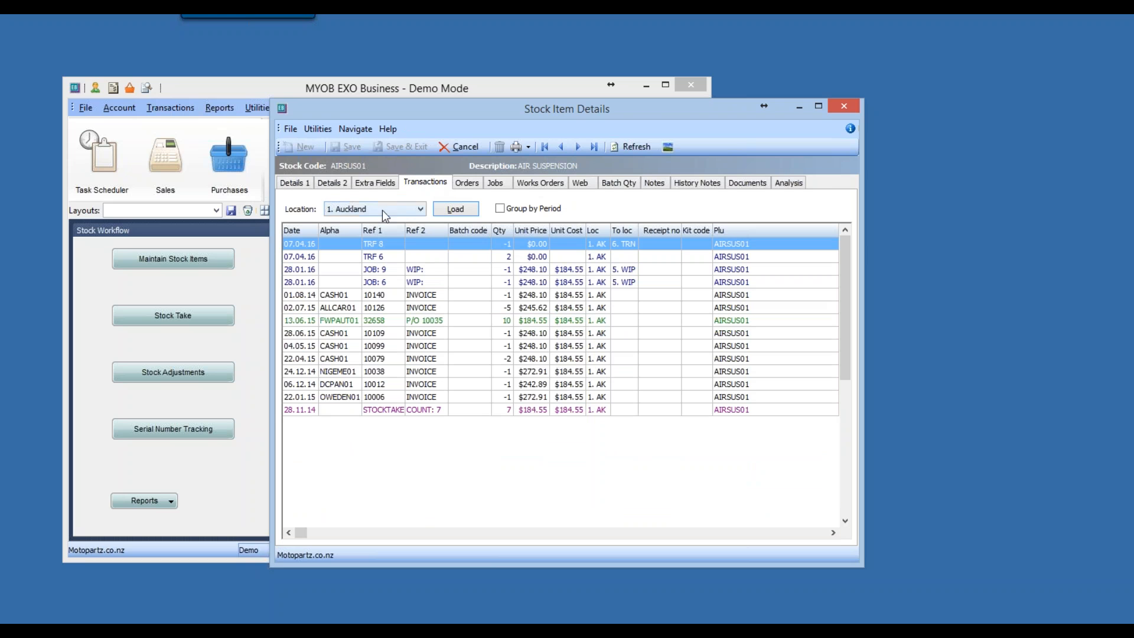
left_click(381, 210)
left_click(378, 221)
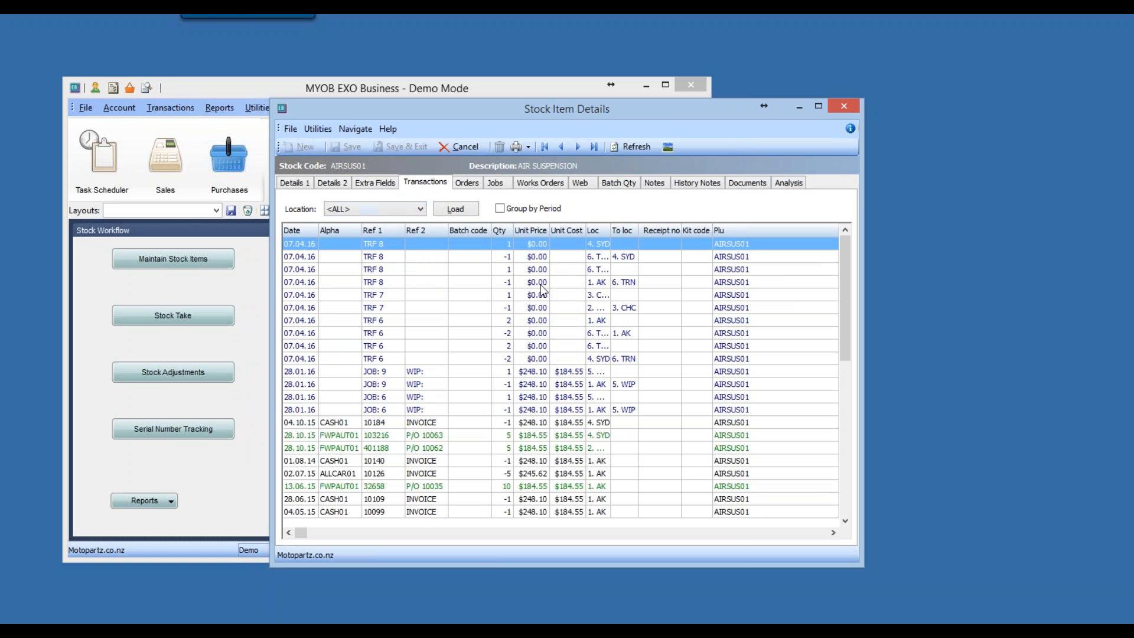
- Sort the AIRSUS01 transactions by date, newest first, and widen the Loc and To loc columns to show full location codes
right_click(632, 230)
left_click(609, 230)
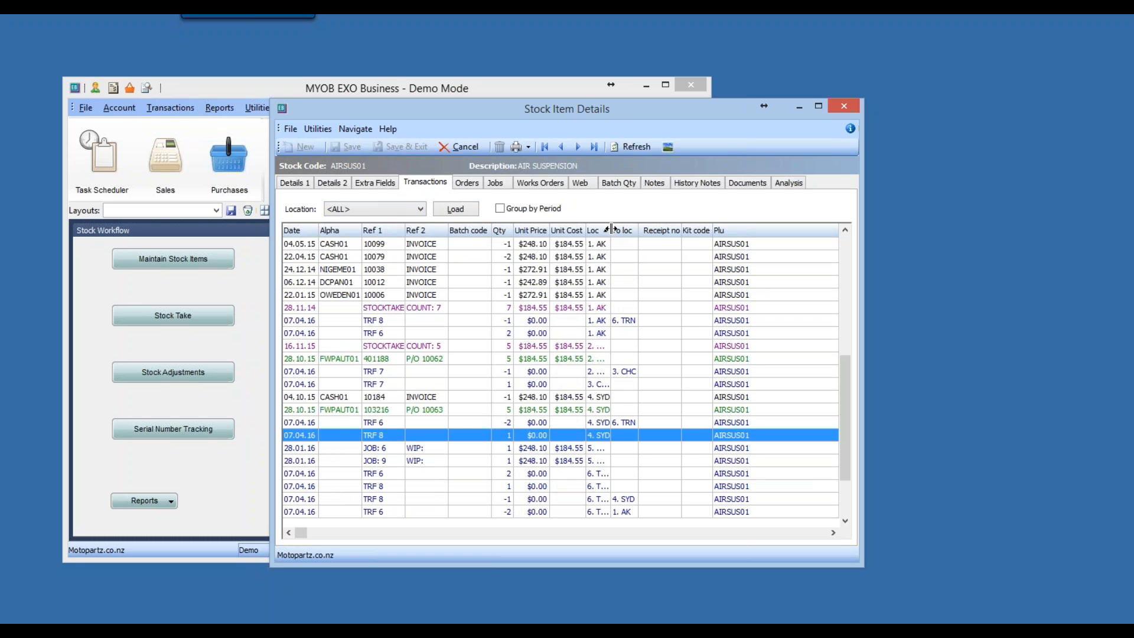
left_click(292, 231)
left_click_drag(841, 398, 844, 285)
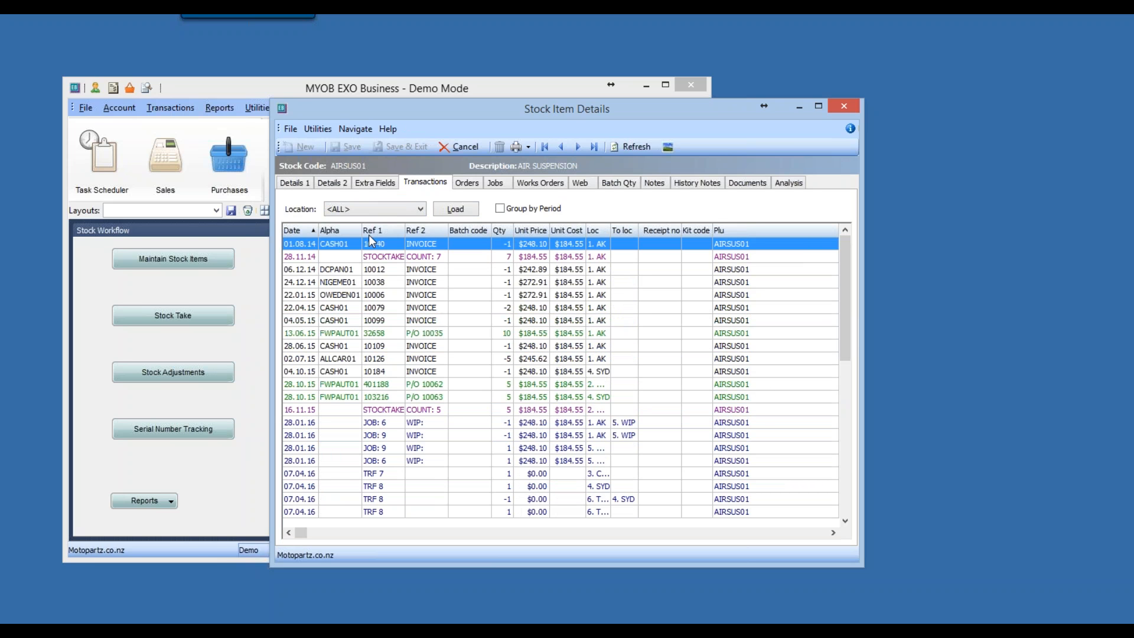
left_click(307, 230)
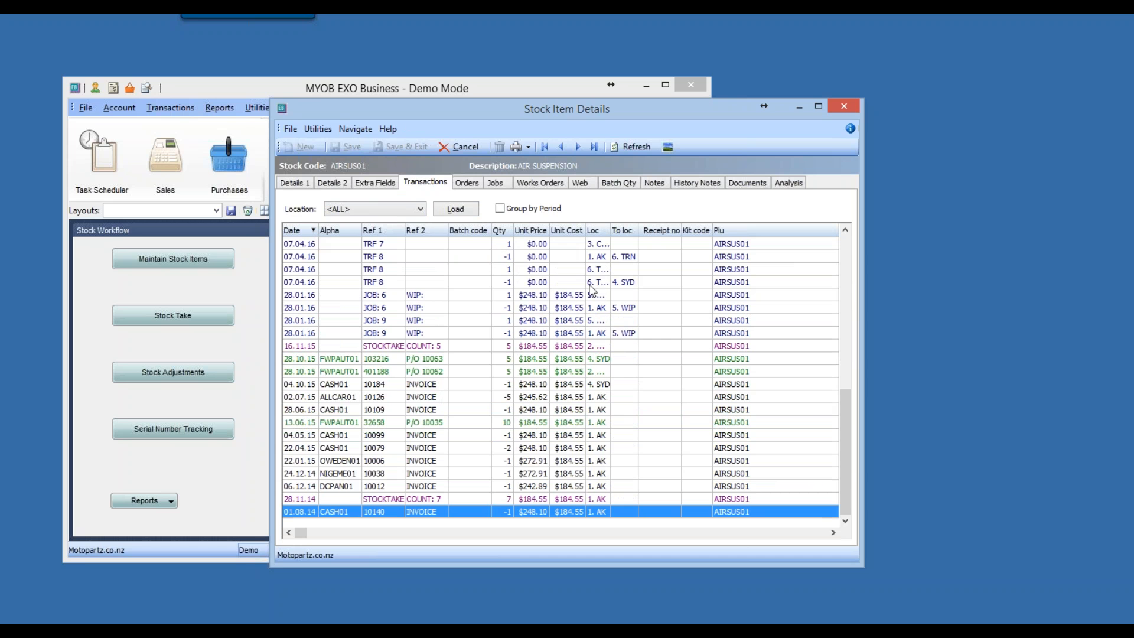
left_click_drag(861, 197, 839, 239)
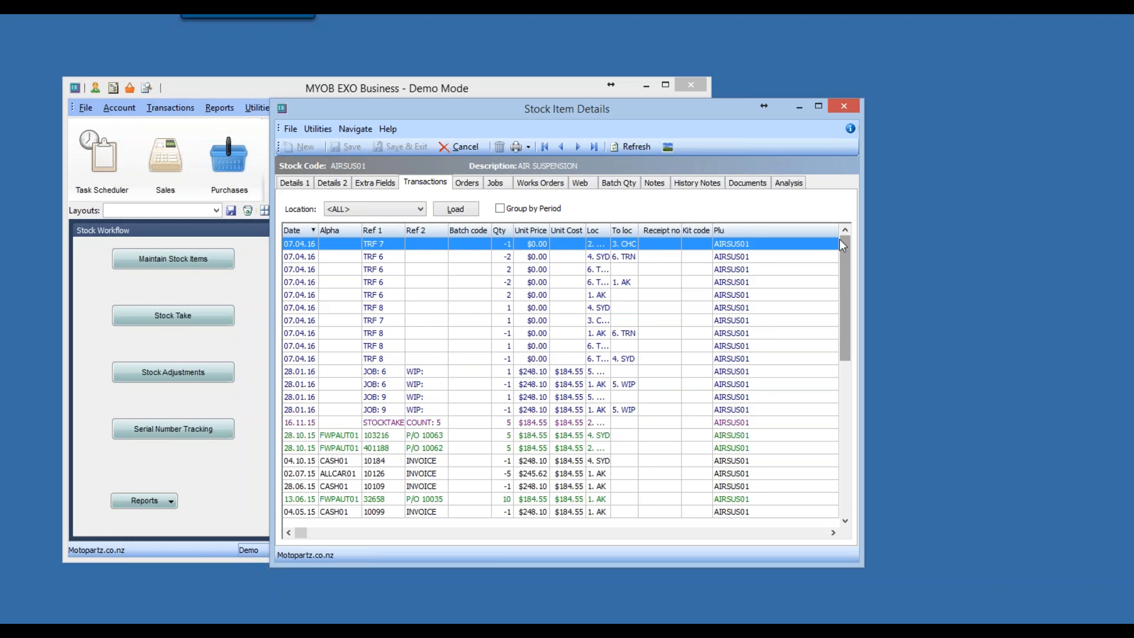
left_click_drag(610, 230, 716, 230)
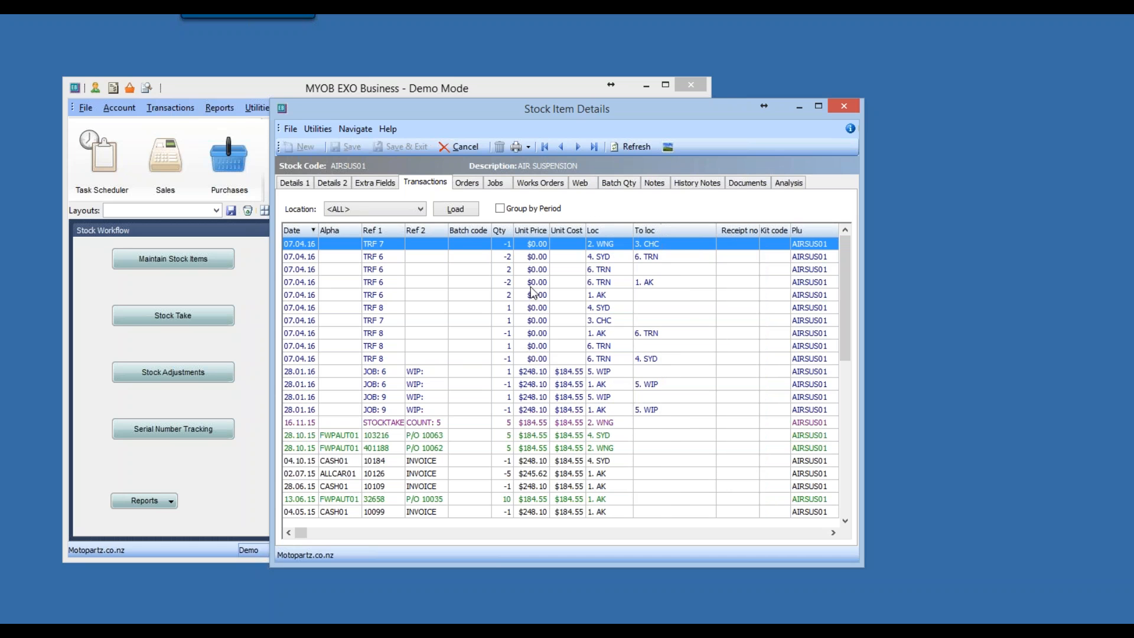
- Sort the transactions additionally by Ref 1 and examine the TRF 8 movements from Auckland through transit to Sydney
left_click(520, 283)
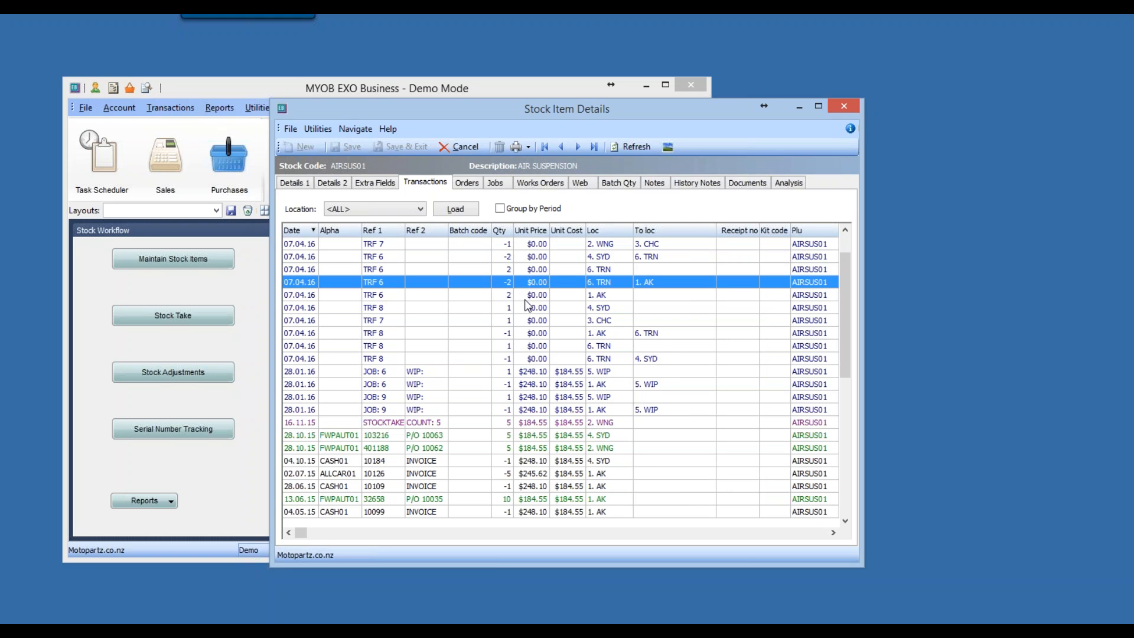
left_click(386, 244)
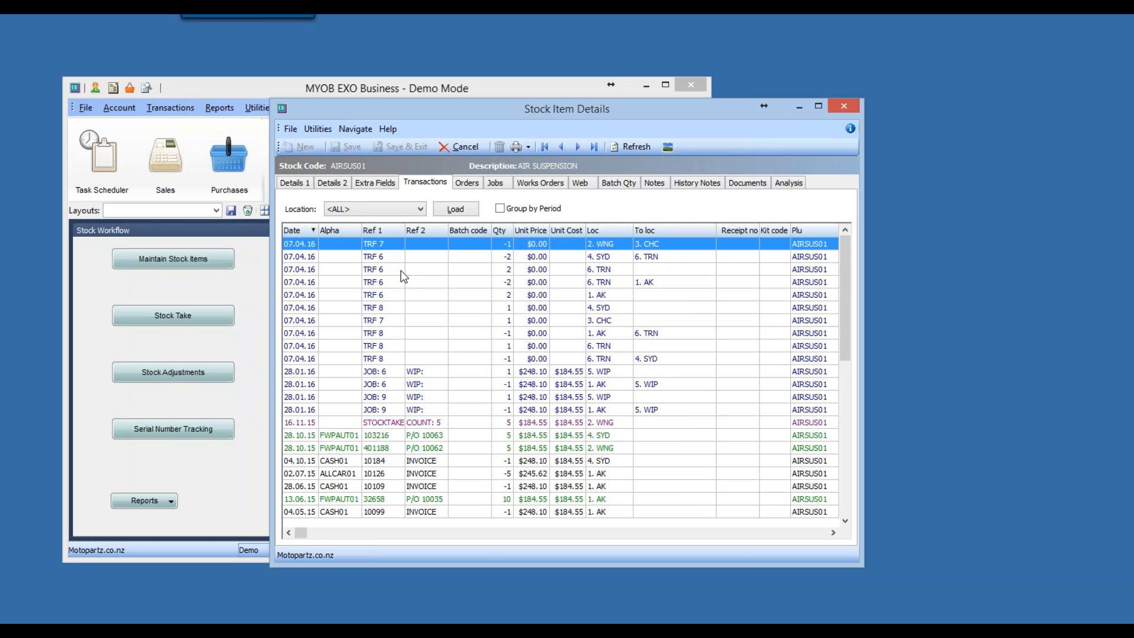
left_click(390, 230)
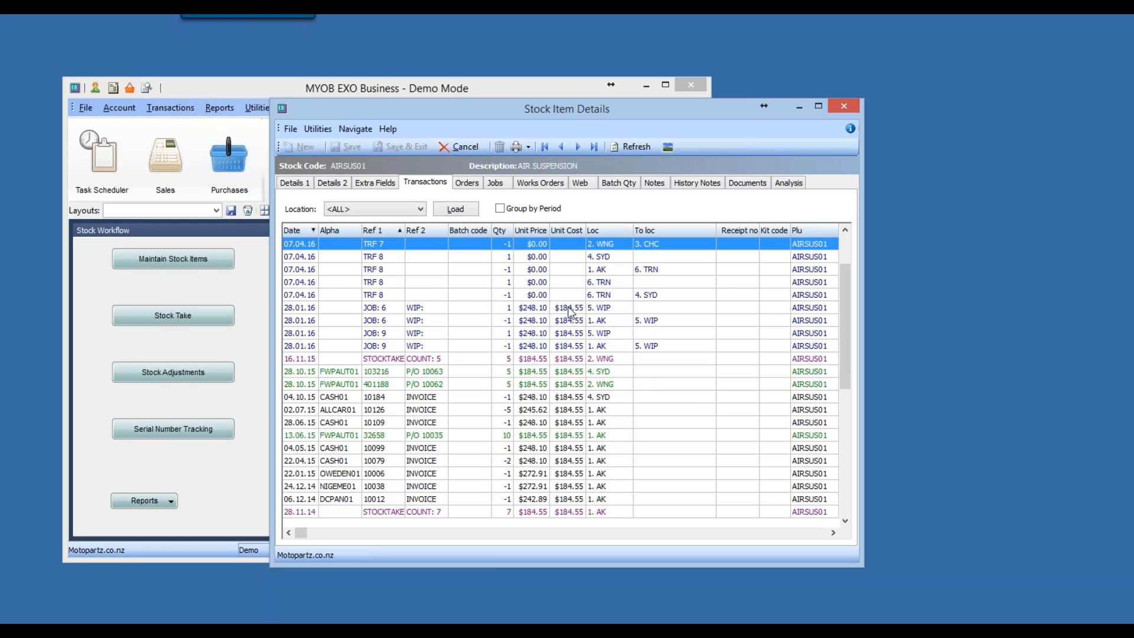
left_click(568, 271)
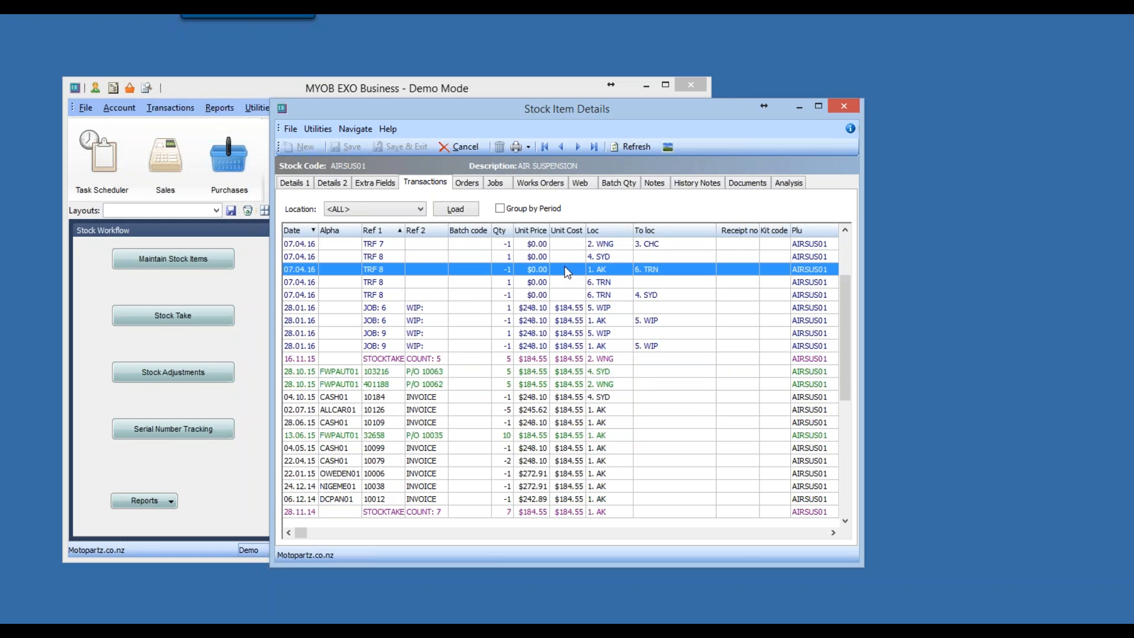
left_click(604, 284)
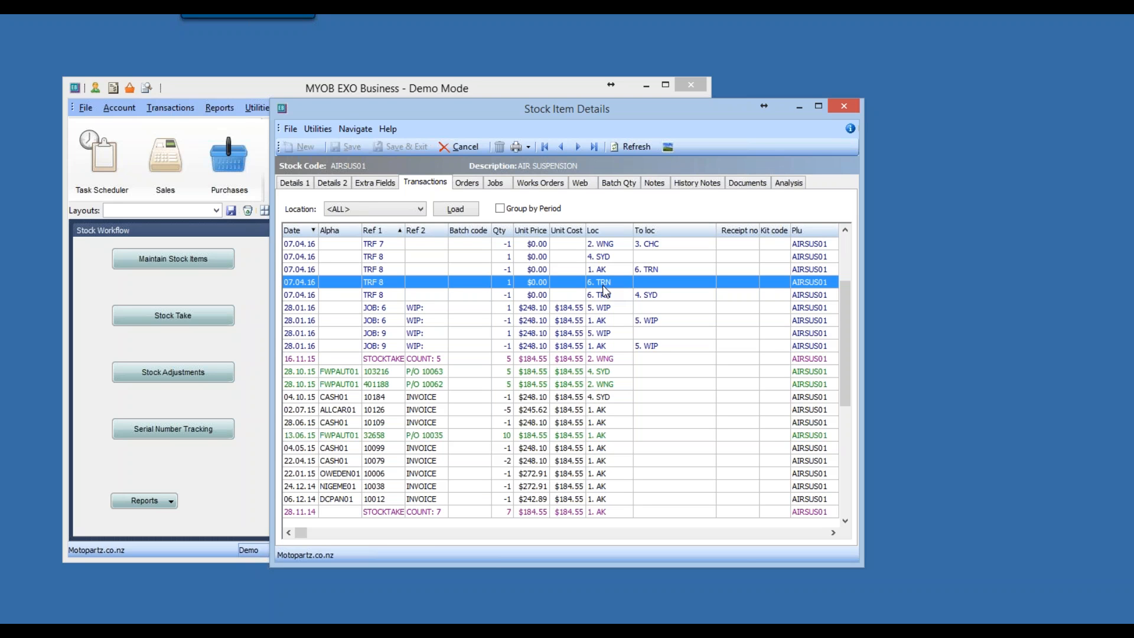
left_click(600, 296)
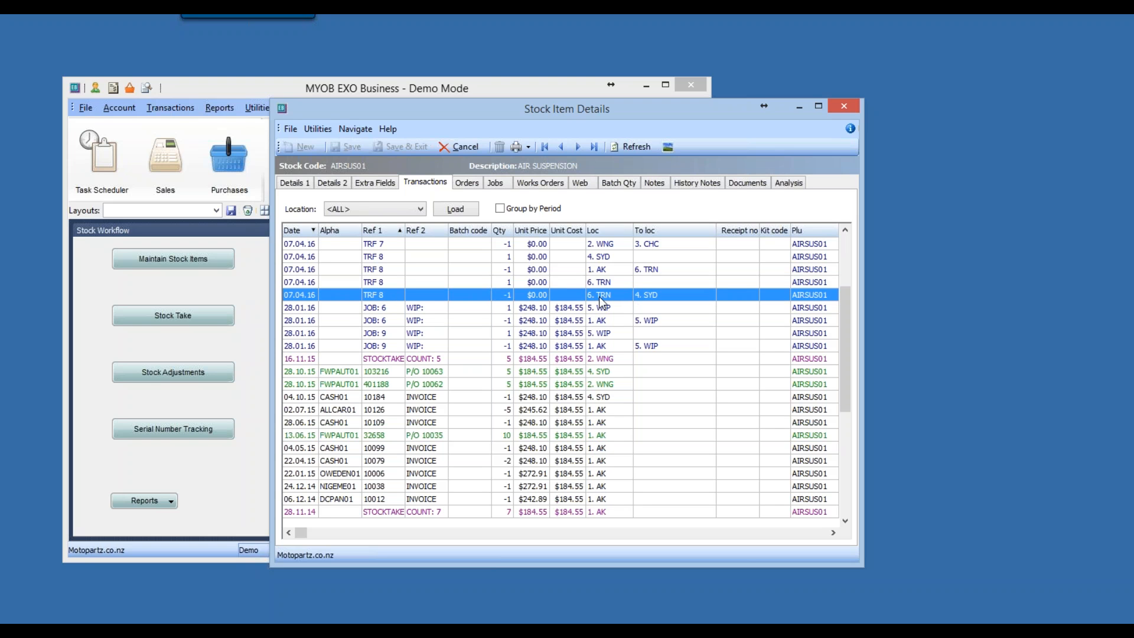
left_click(599, 259)
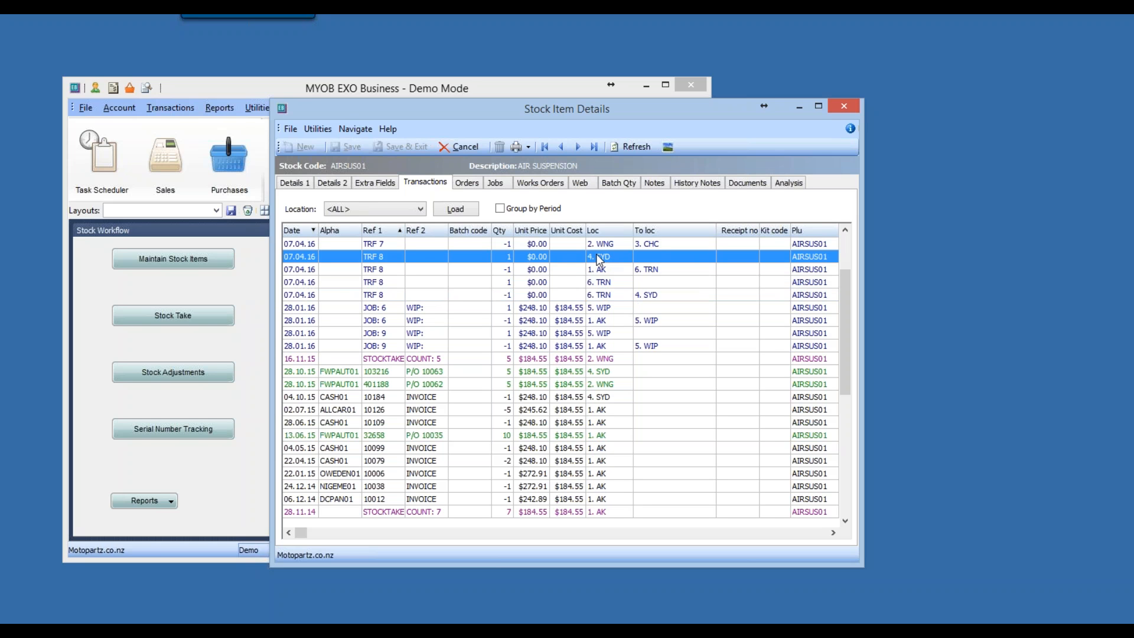
- Review the three barcode or alternate codes in the AIRSUS01 item's second details page
left_click(1126, 52)
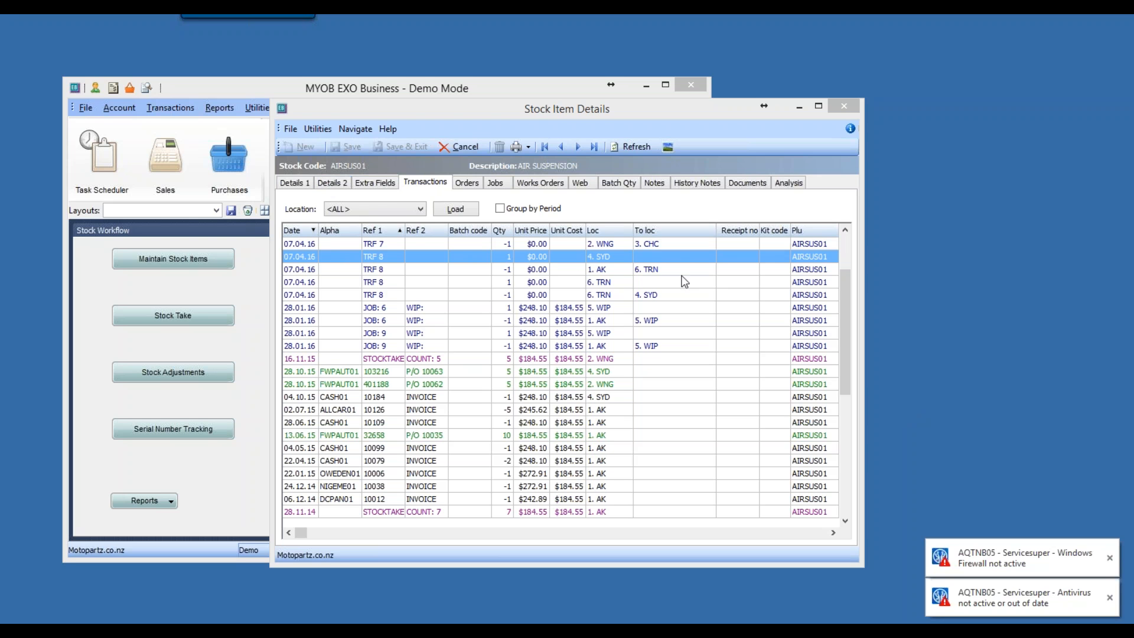
left_click(329, 184)
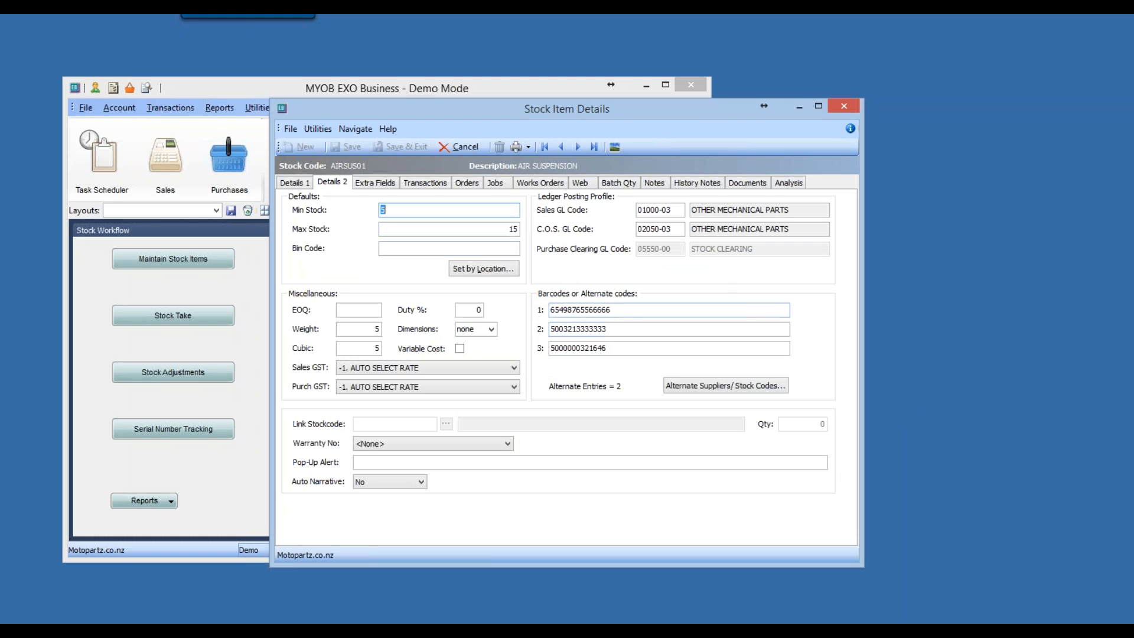
left_click_drag(630, 310, 546, 310)
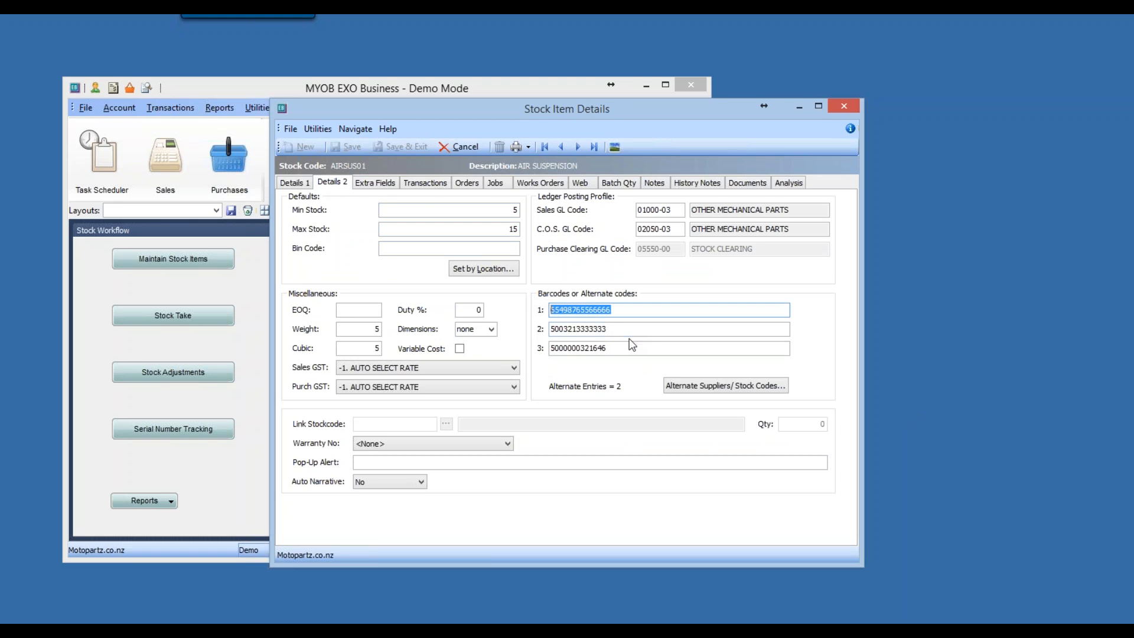
left_click_drag(632, 329, 543, 329)
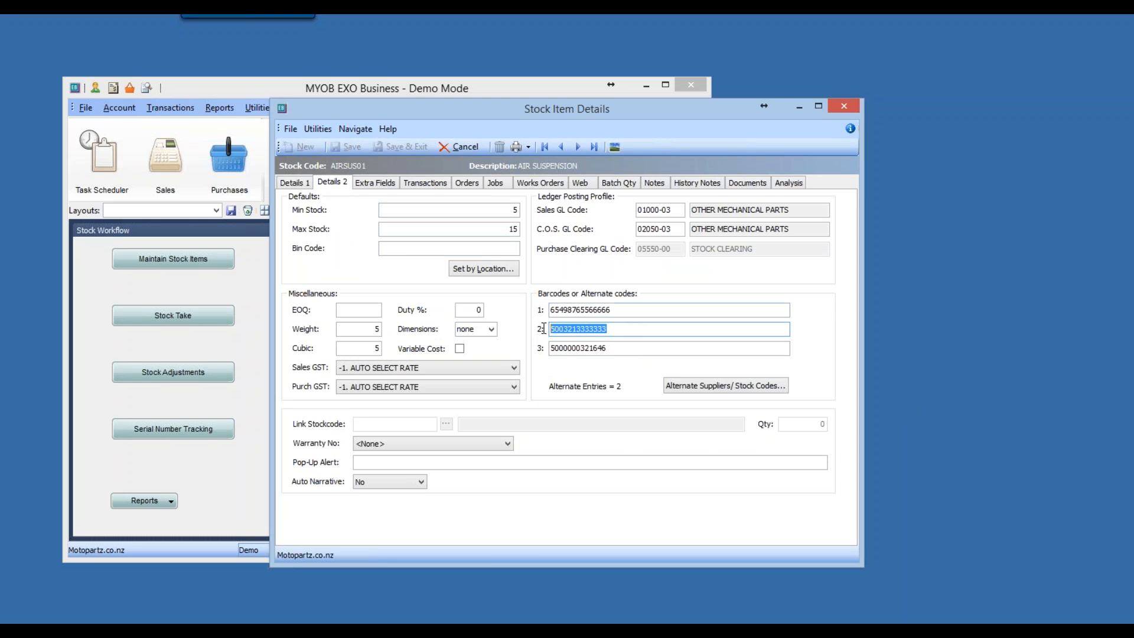
left_click(619, 348)
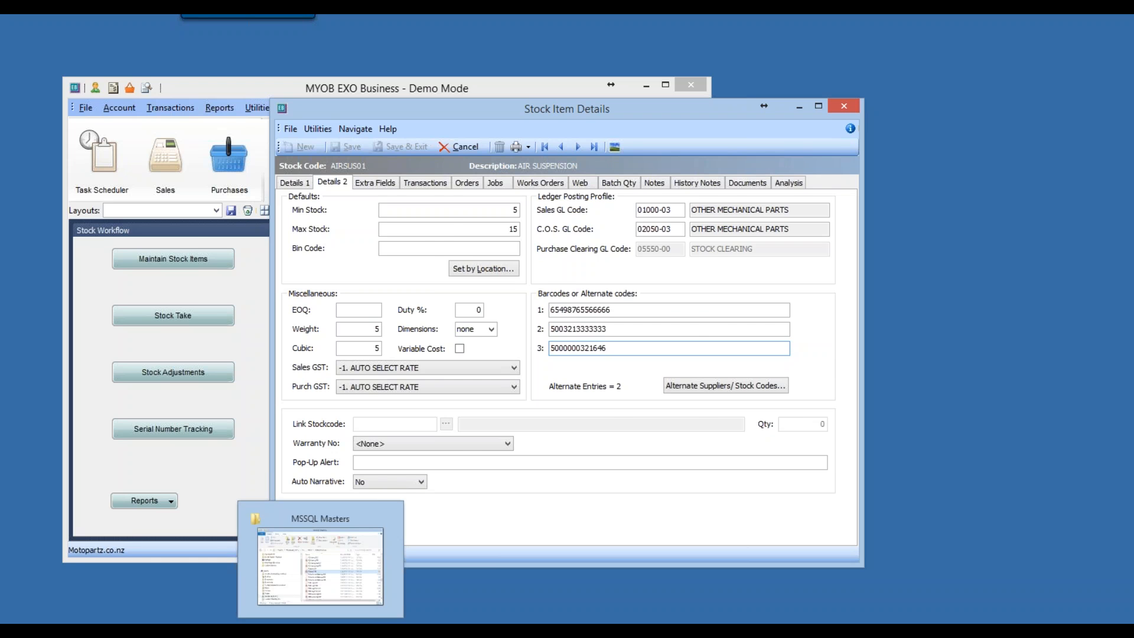
- Switch to the MSSQL Masters folder in File Explorer, view the sample barcode labels in IGLabel.PDF and return to the stock item
left_click(321, 558)
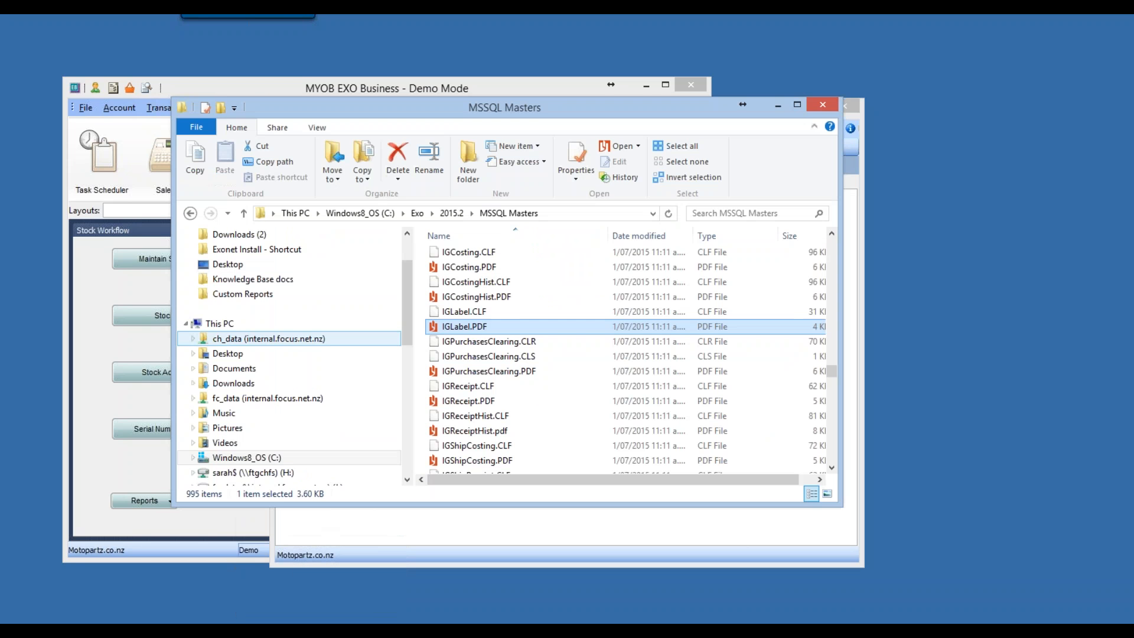
double_click(450, 322)
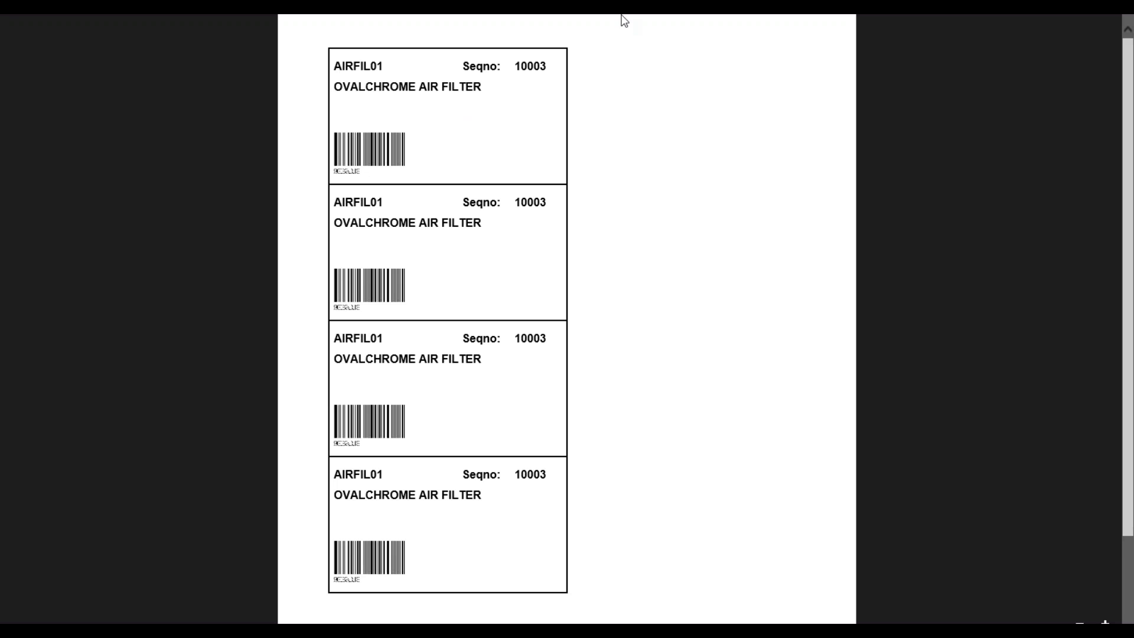
mouse_move(622, 16)
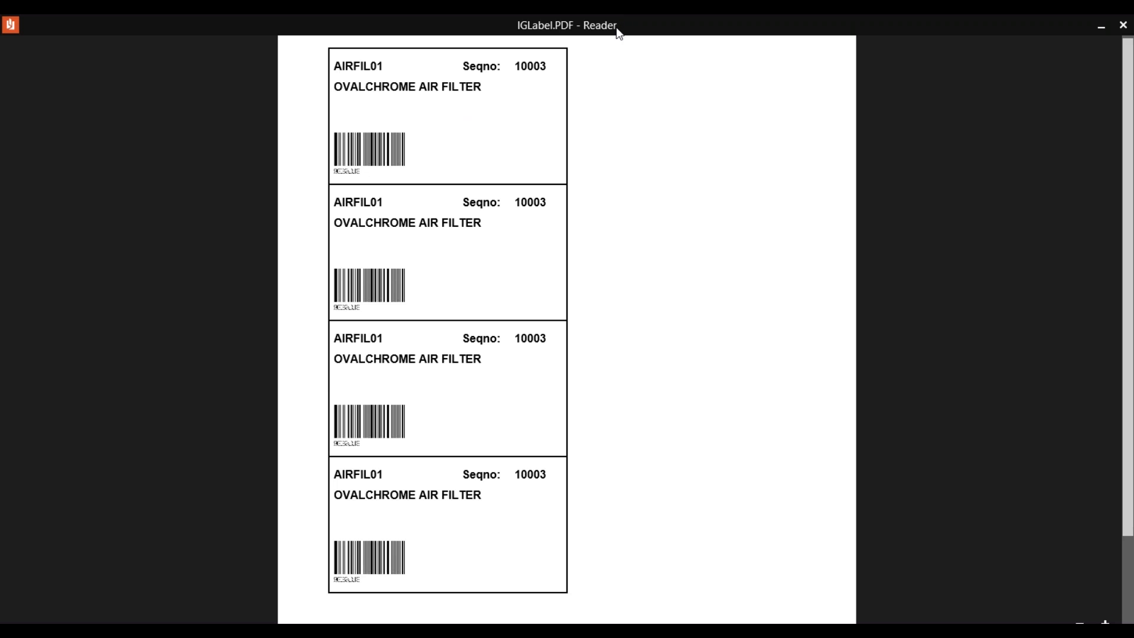
left_click_drag(617, 26, 473, 623)
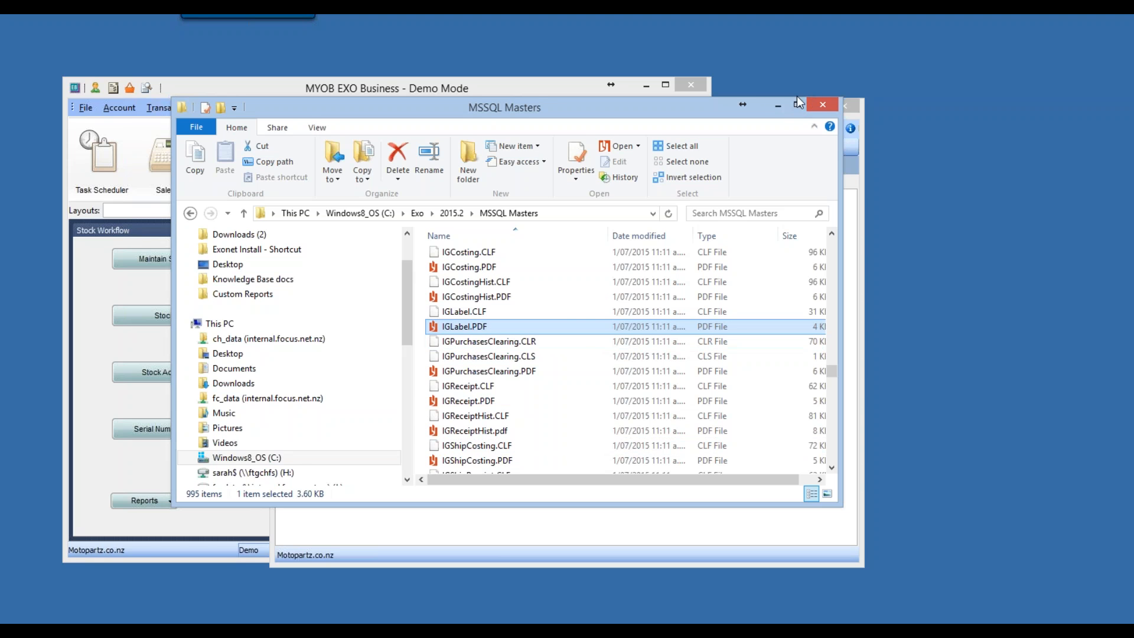
left_click(779, 105)
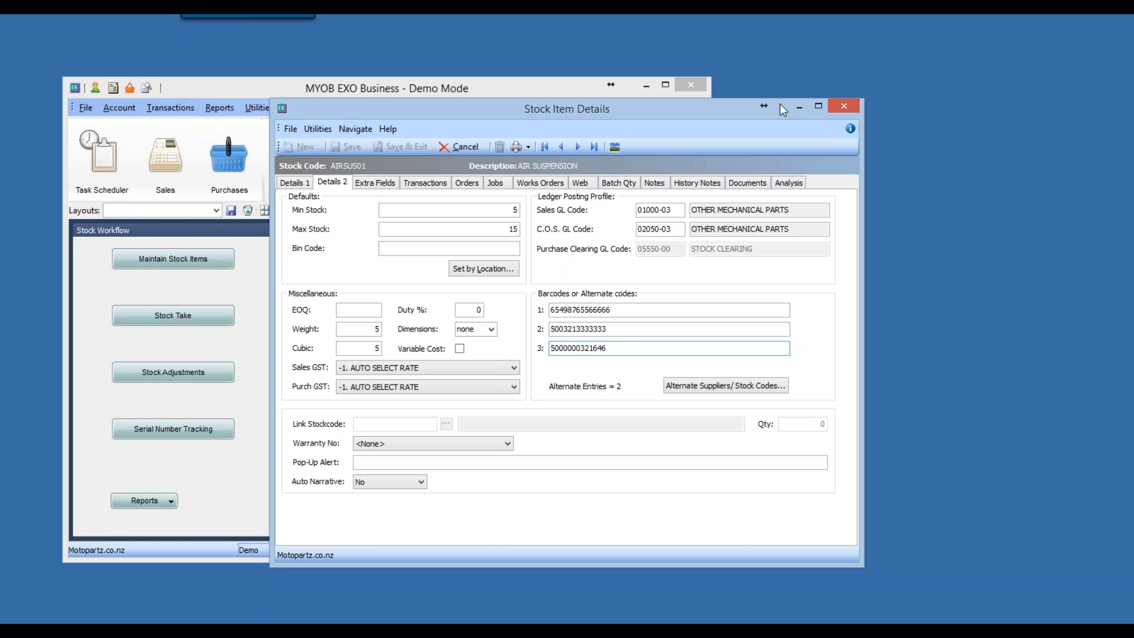
- Browse the supplier accounts available as main supplier for AIRSUS01 and close the account search without selecting one
left_click(298, 183)
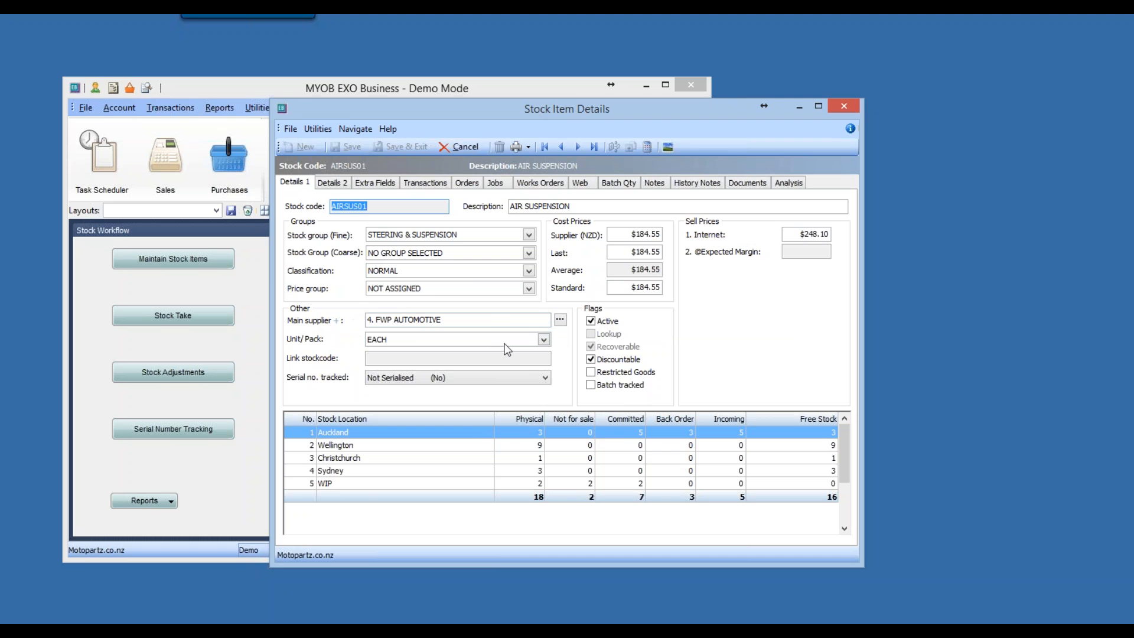
left_click(562, 321)
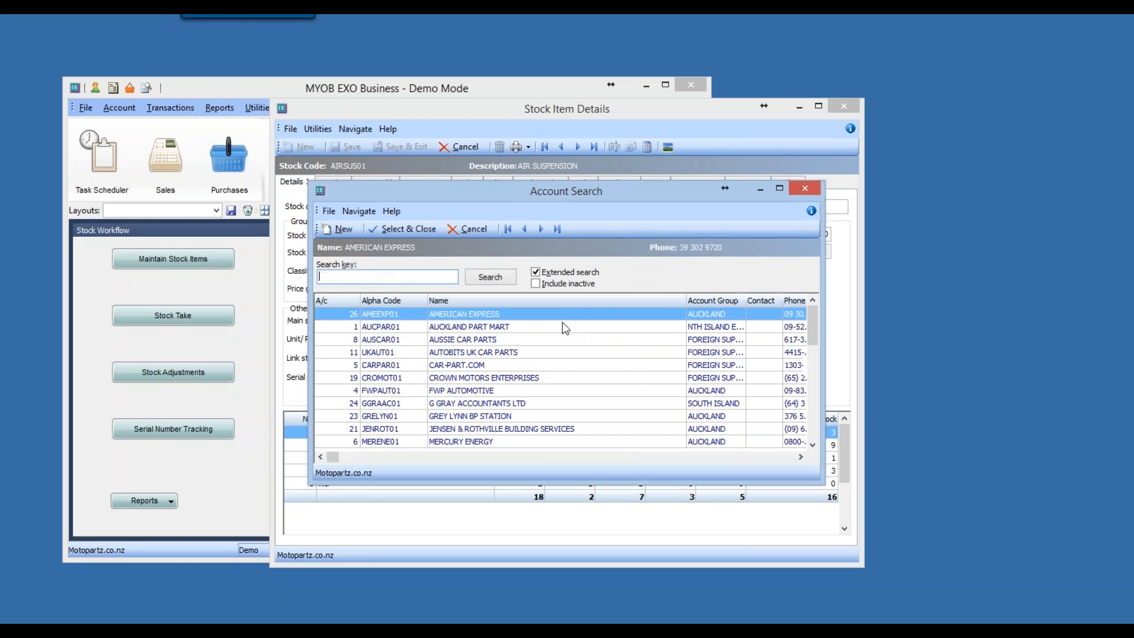
left_click(814, 416)
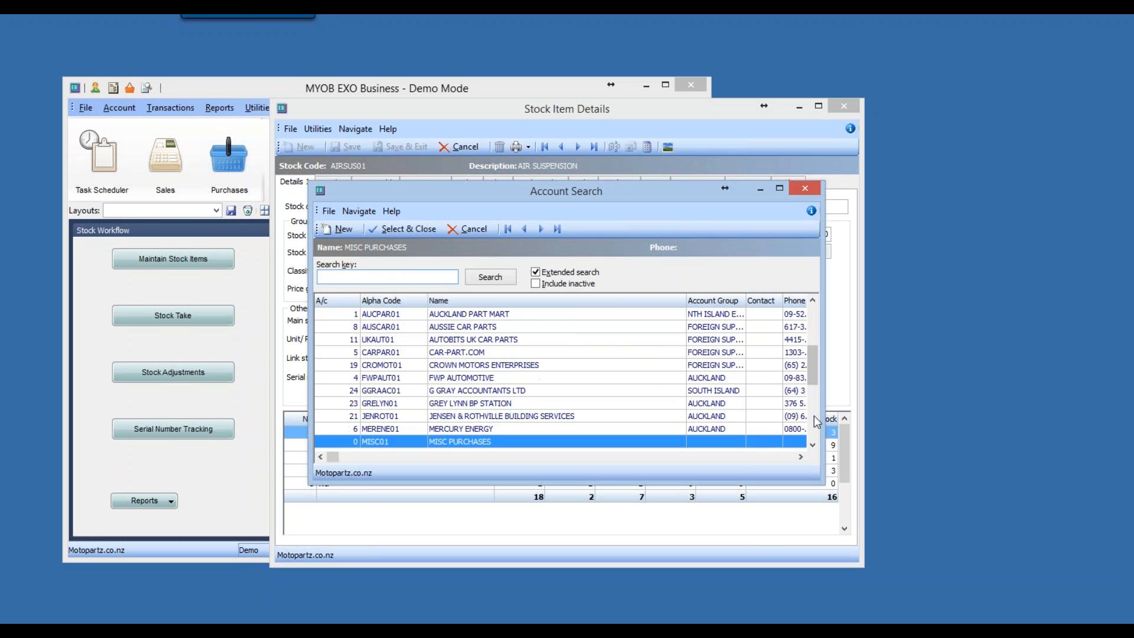
left_click(813, 427)
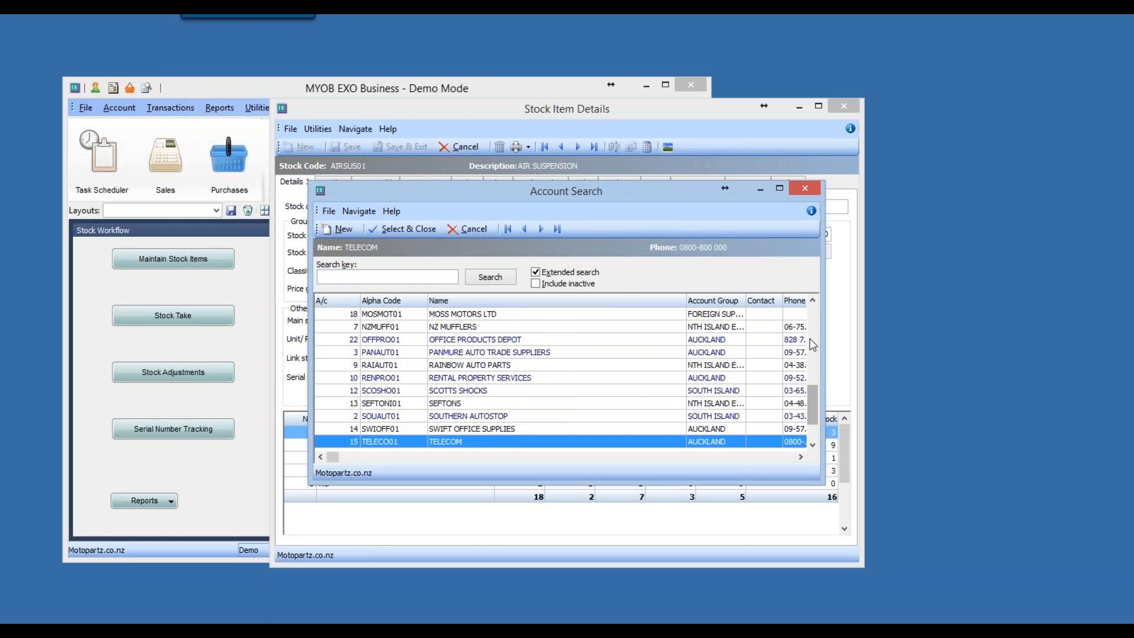
left_click(814, 320)
left_click(814, 320)
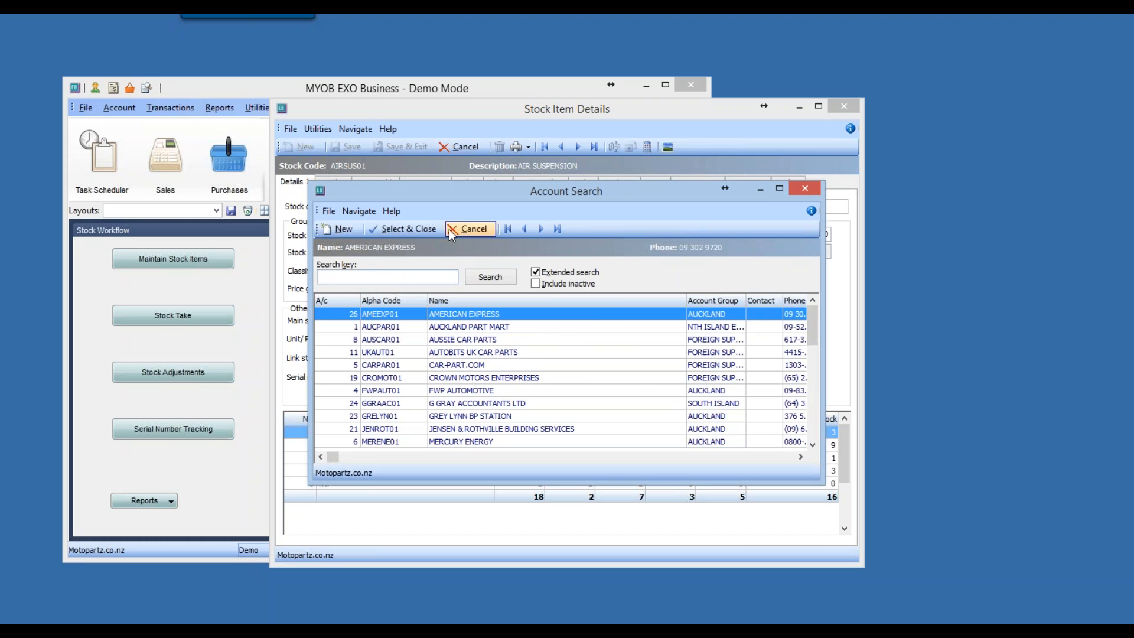
left_click(806, 188)
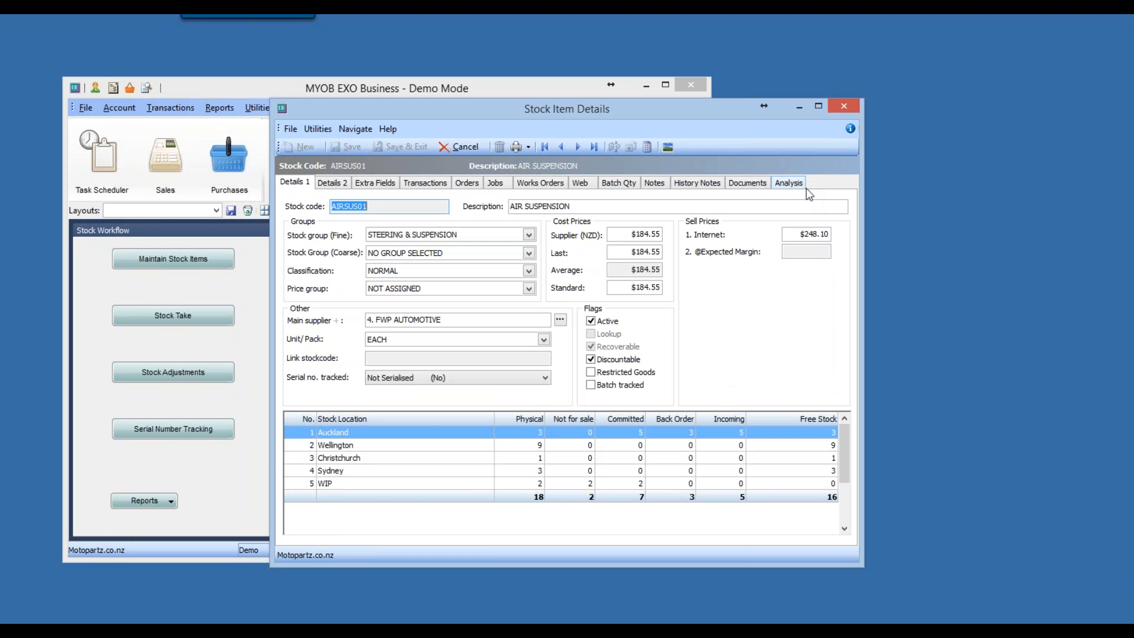
- Set the TRANSIT location's minimum and maximum stock to 0 in AIRSUS01's stock levels by location
left_click(335, 182)
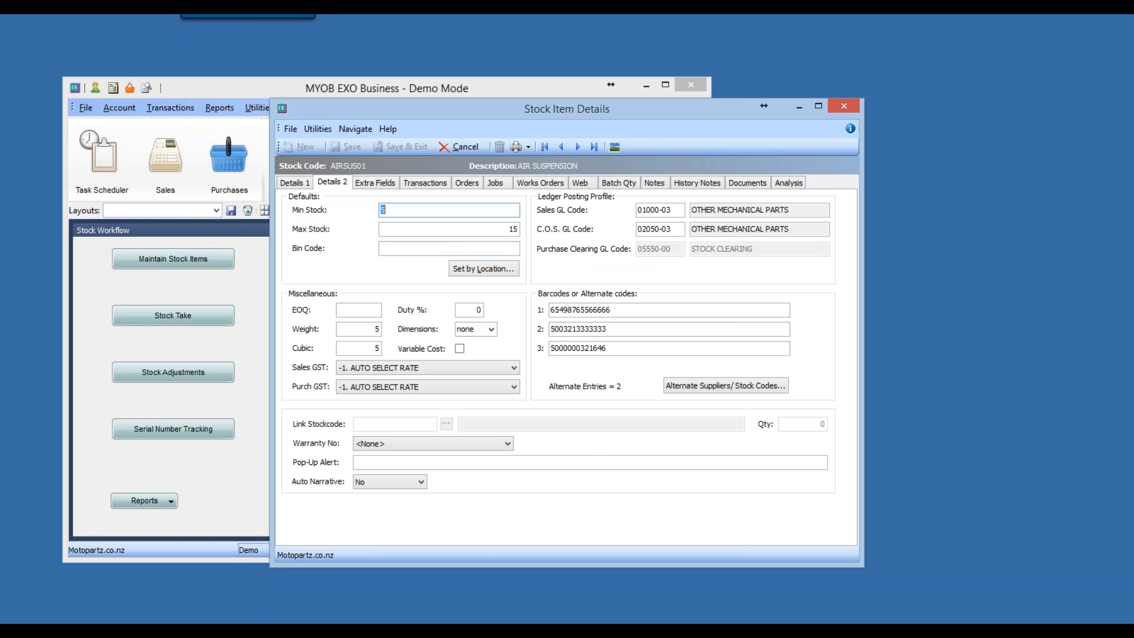
left_click(482, 270)
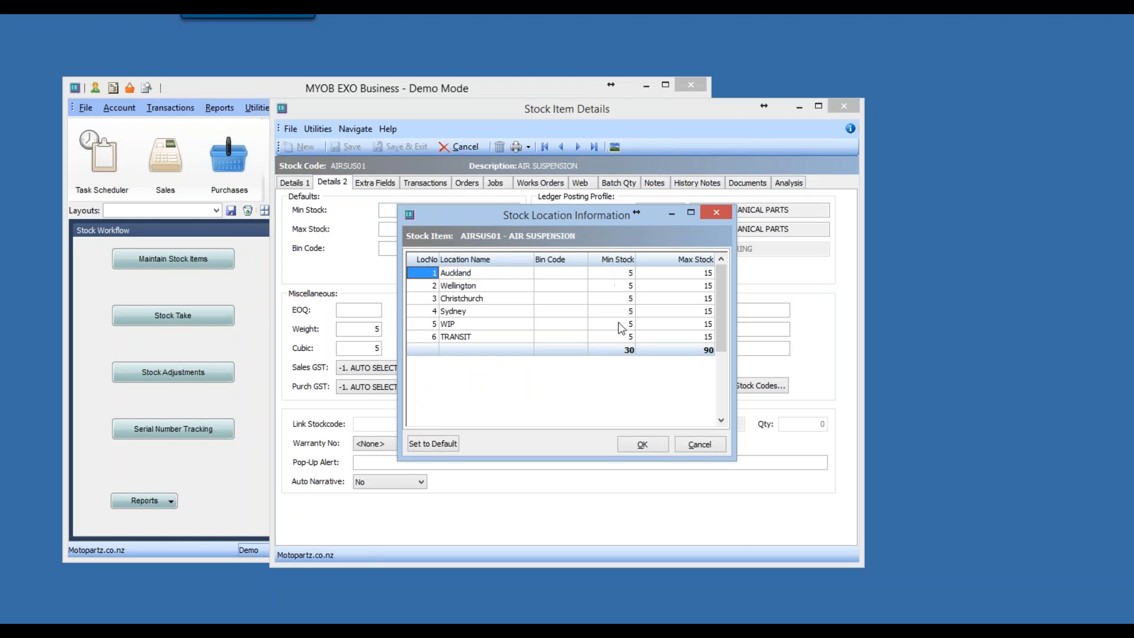
left_click(626, 275)
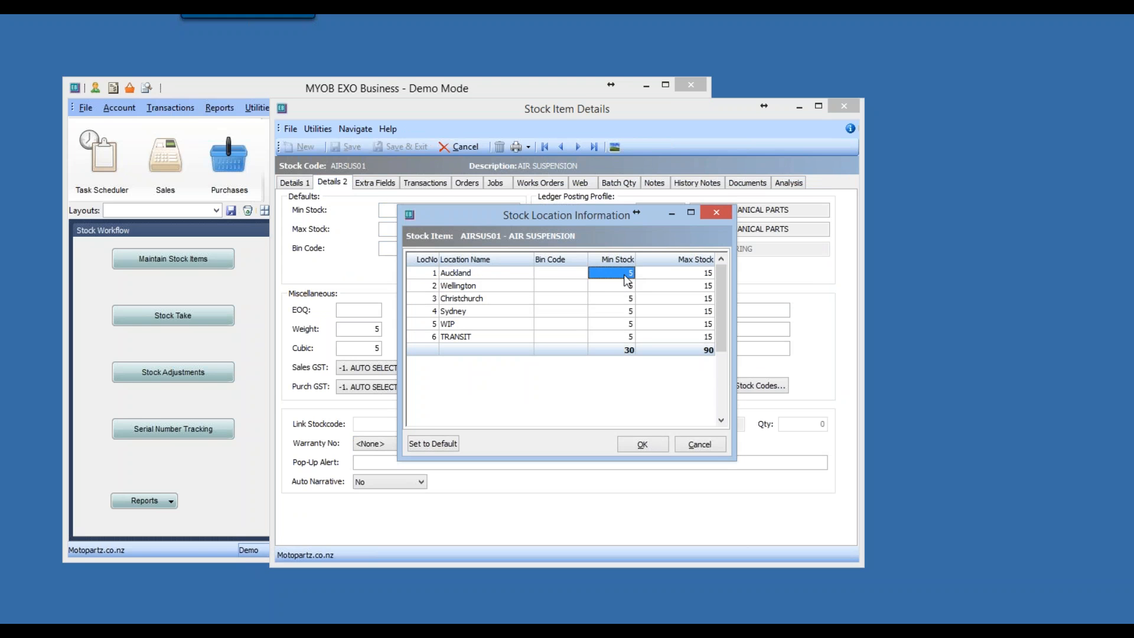
key("Down")
key("Down")
key("Down")
key("Down")
key("Down")
type("0")
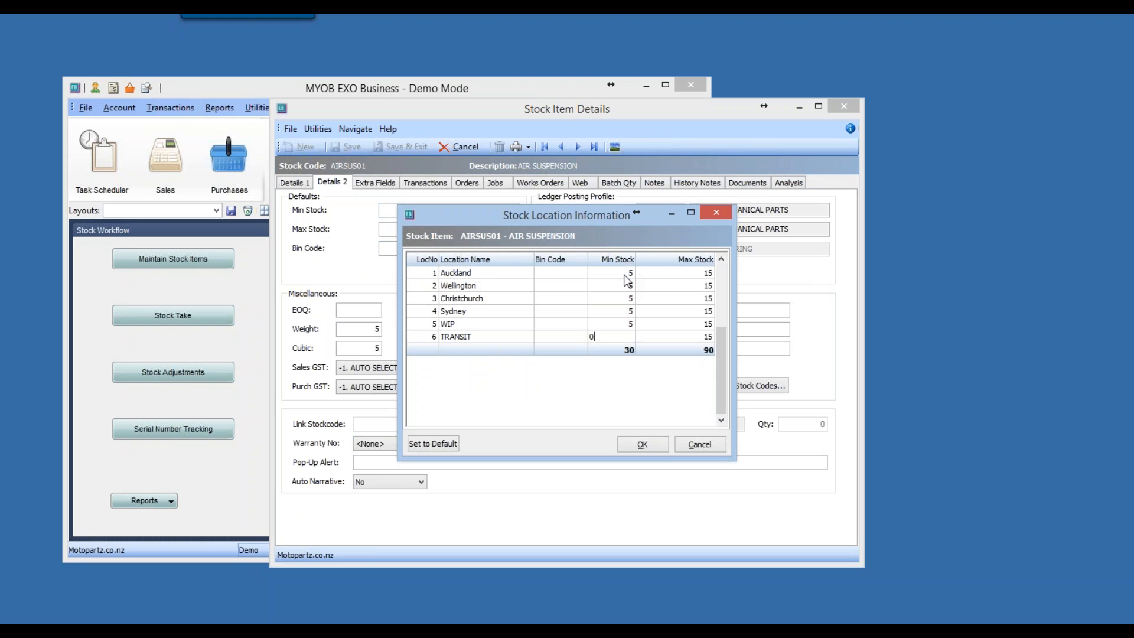
key("Tab")
key("Up")
key("Up")
key("Up")
key("Down")
key("Down")
key("Down")
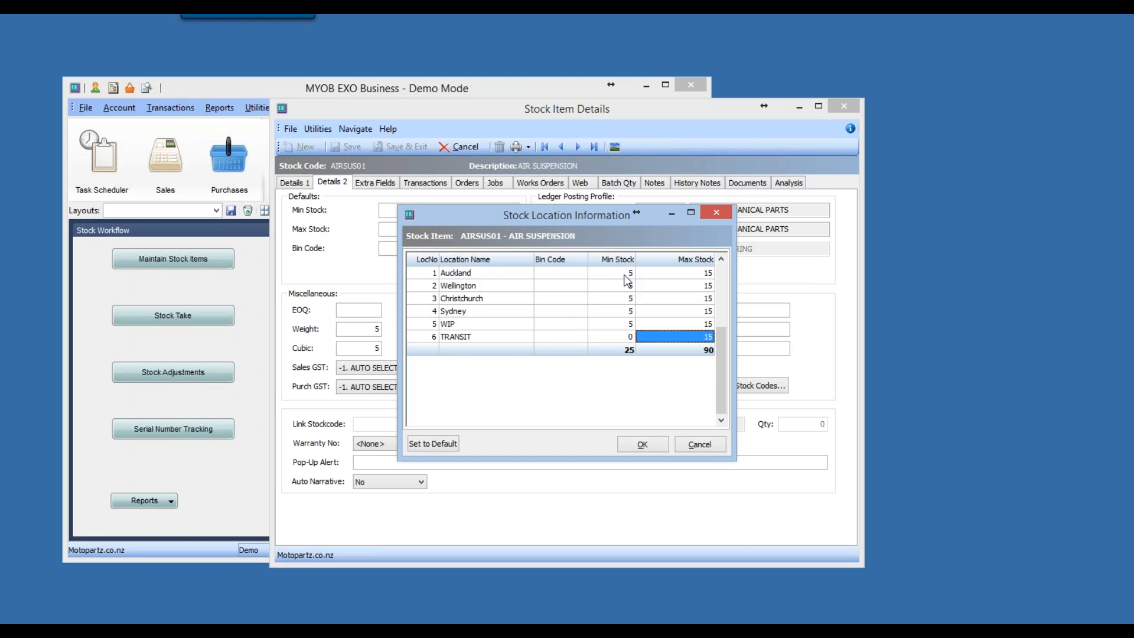
type("0")
- Set Auckland's maximum stock to 25, accept the location stock levels and close the stock item
key("Up")
key("Up")
key("Up")
key("Up")
key("Up")
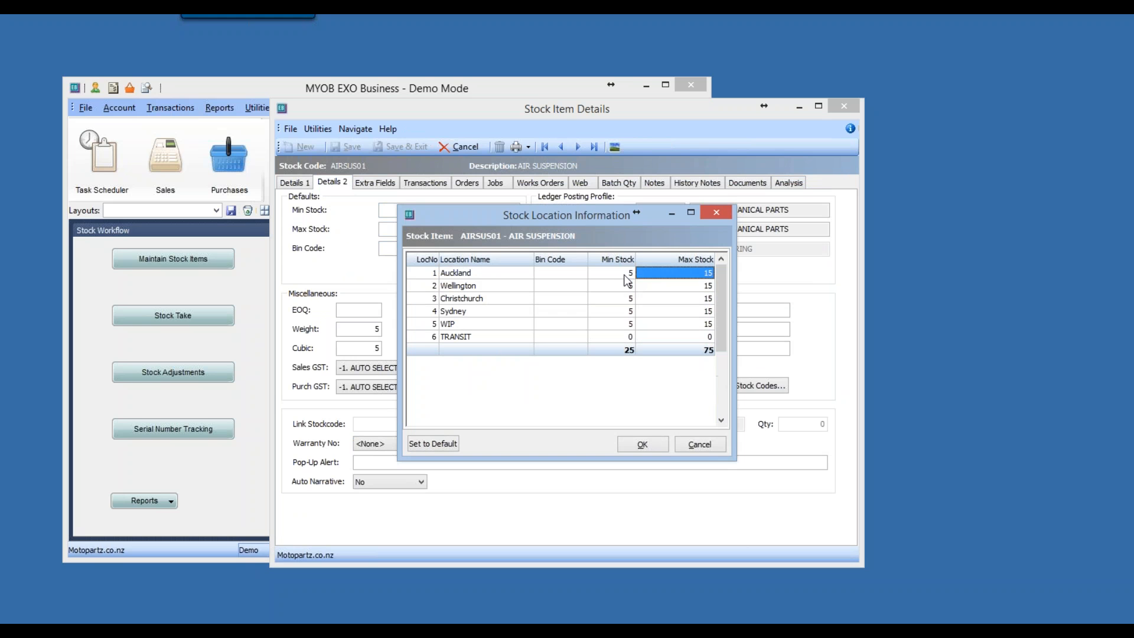
type("25")
key("Tab")
key("Tab")
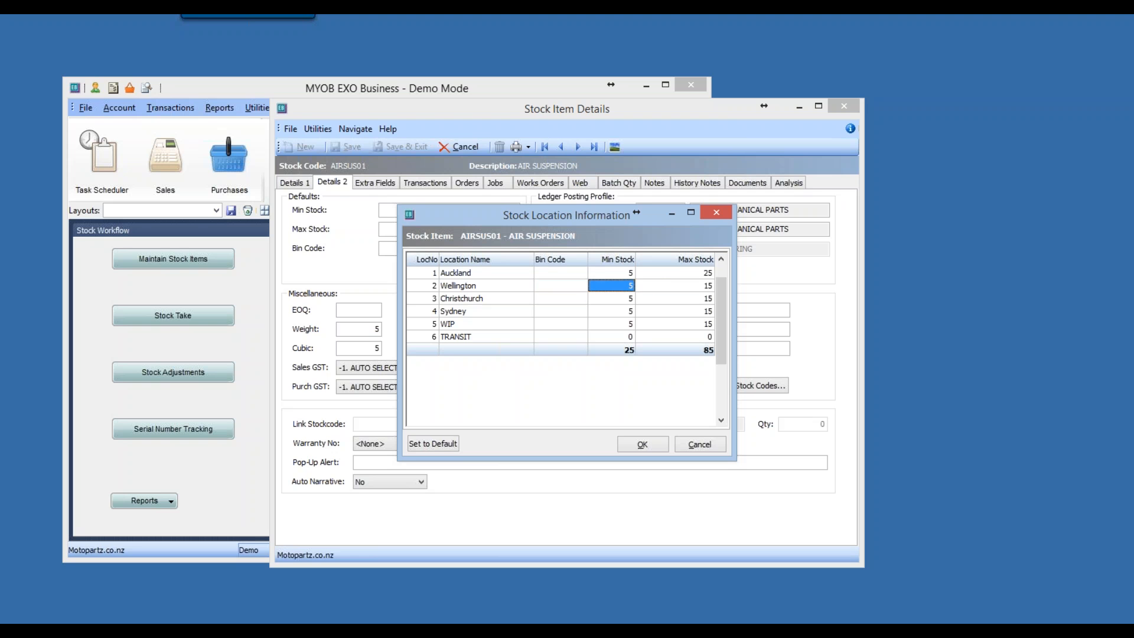
key("Tab")
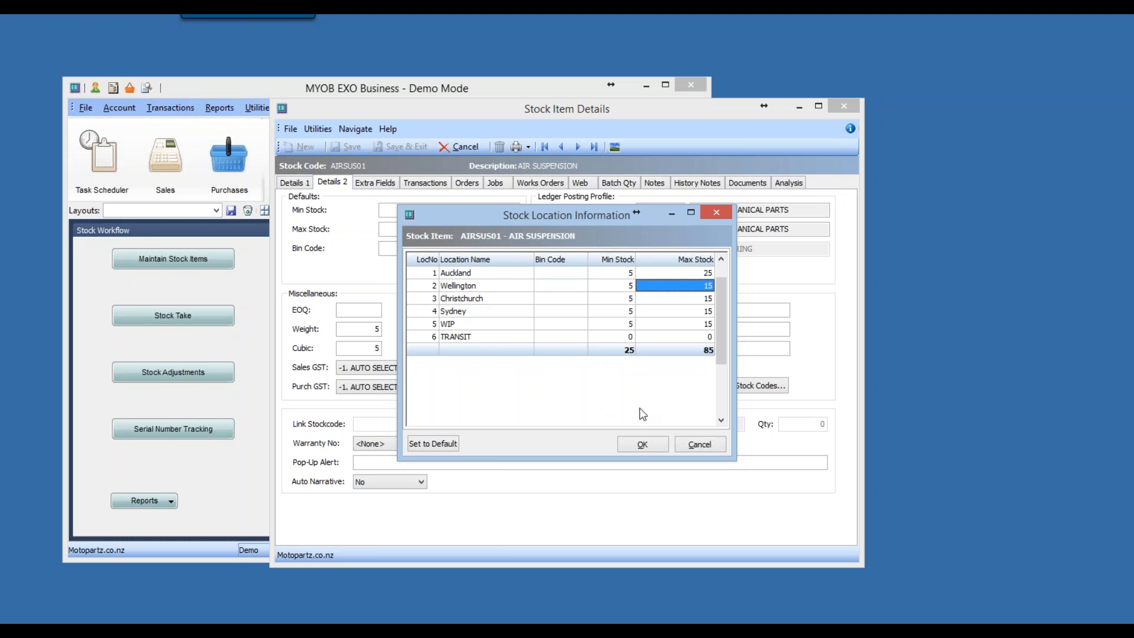
left_click(643, 442)
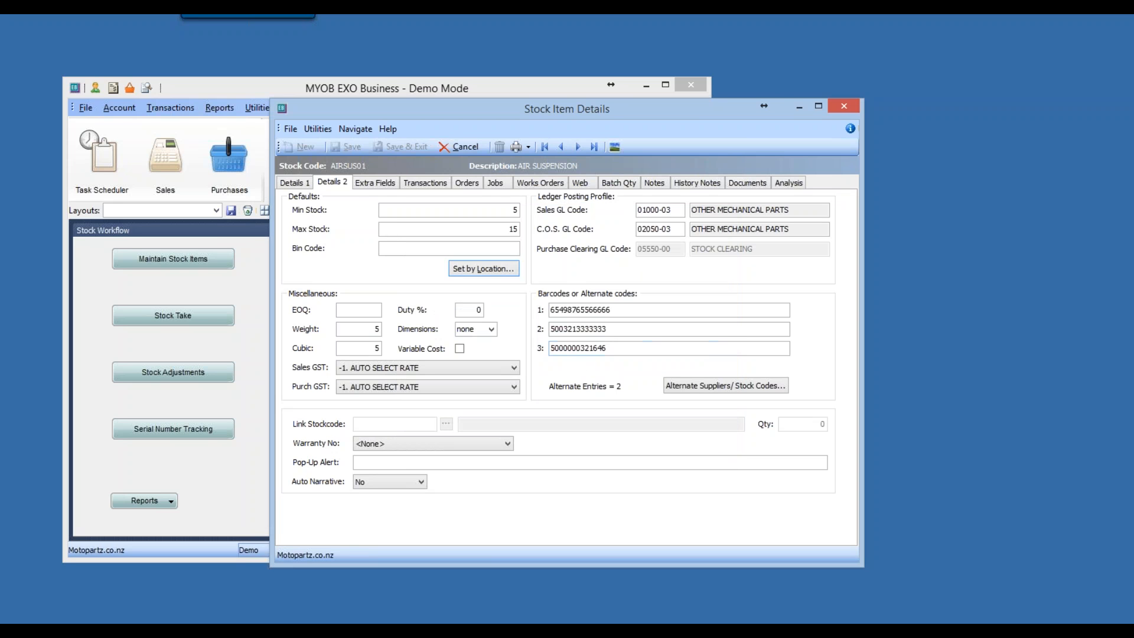
left_click(844, 106)
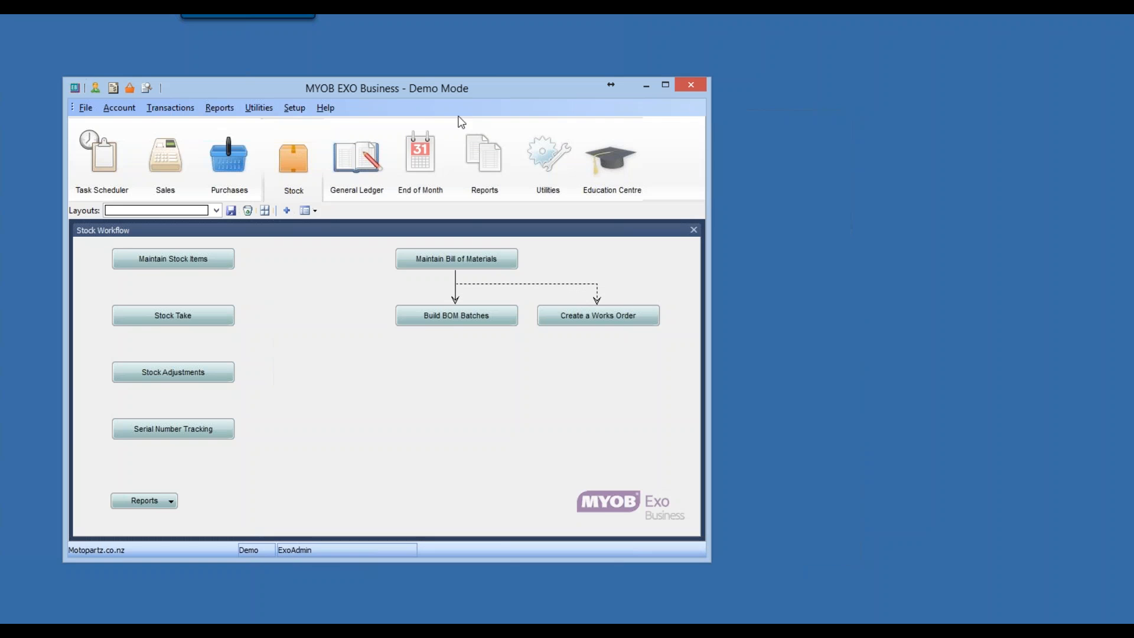
- Open forecast based purchase orders for supplier AUCKLAND PART MART, found by searching for AUCK, and the Wellington location
left_click(171, 108)
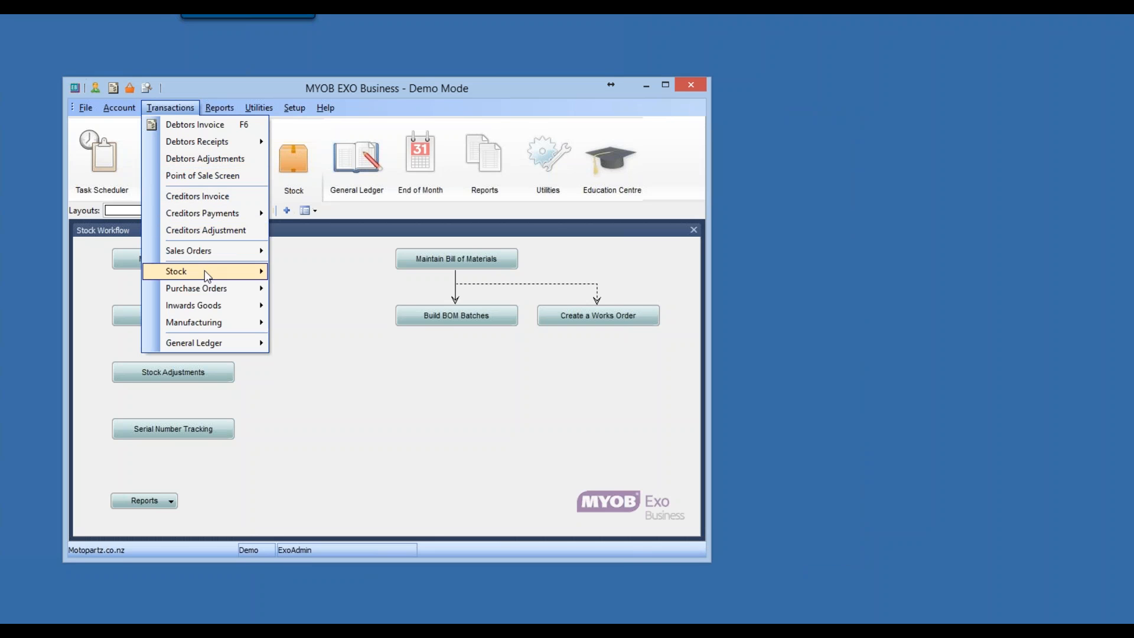
mouse_move(217, 293)
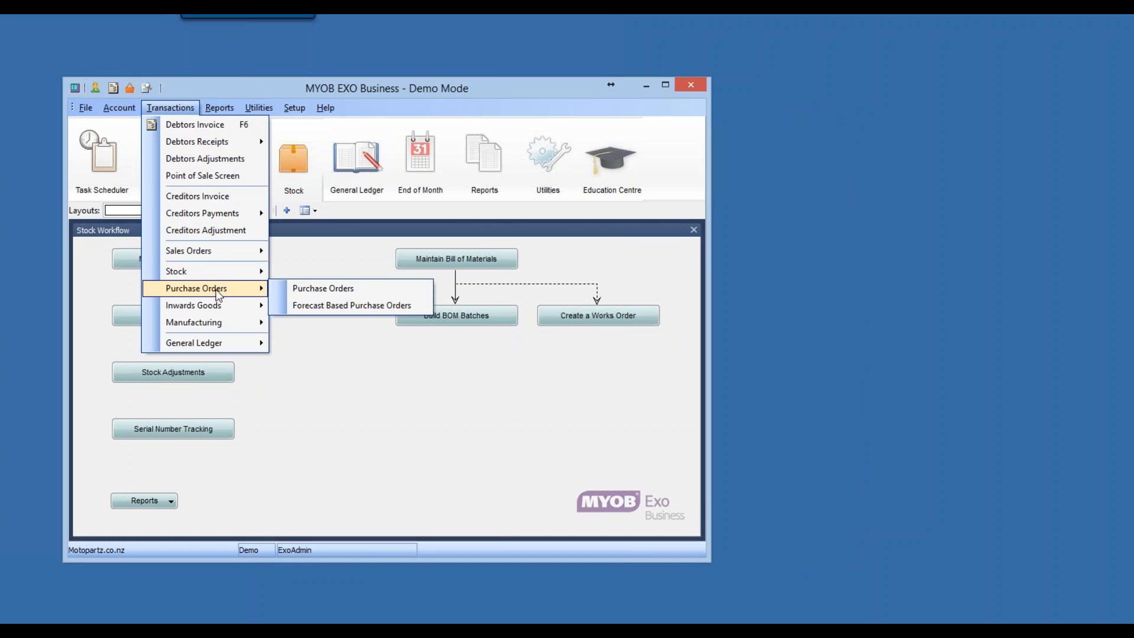
left_click(304, 308)
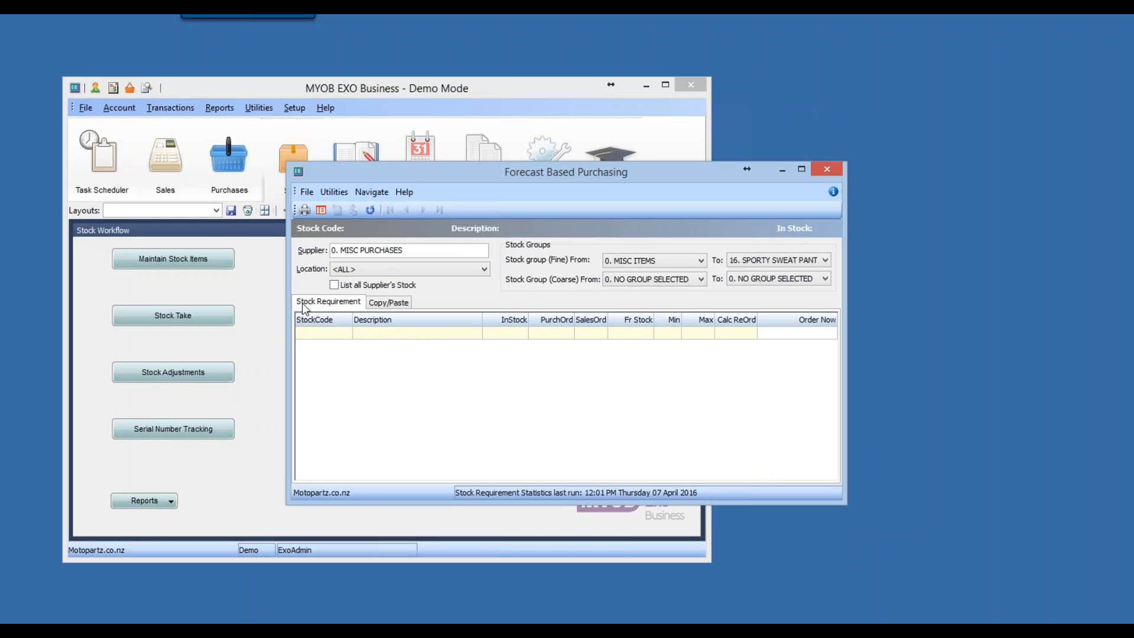
left_click(417, 249)
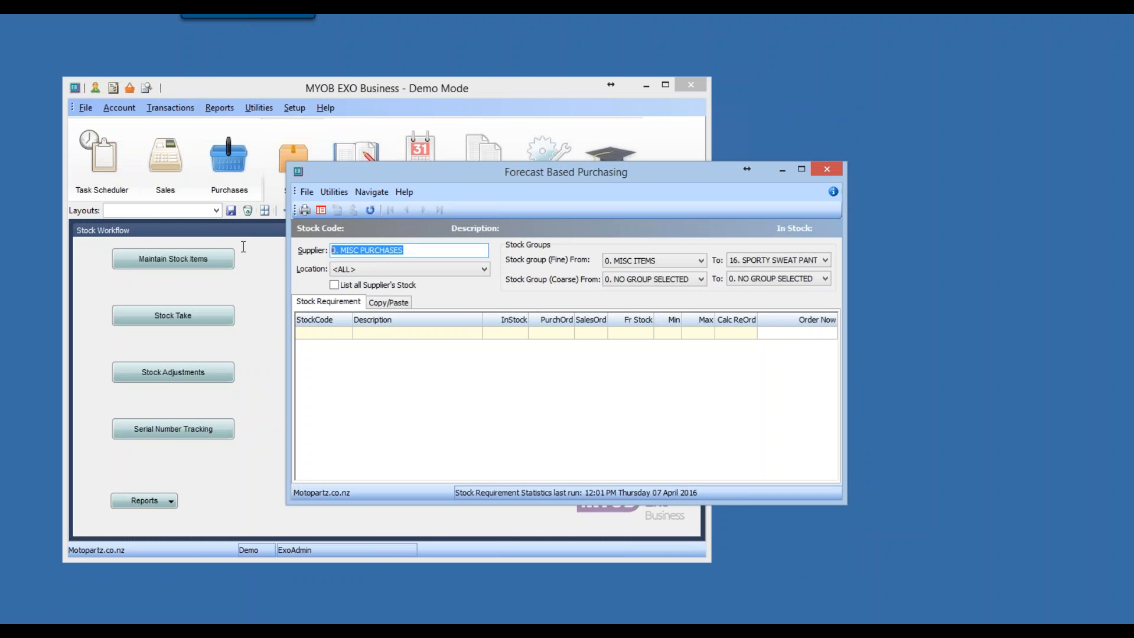
type("AUCK")
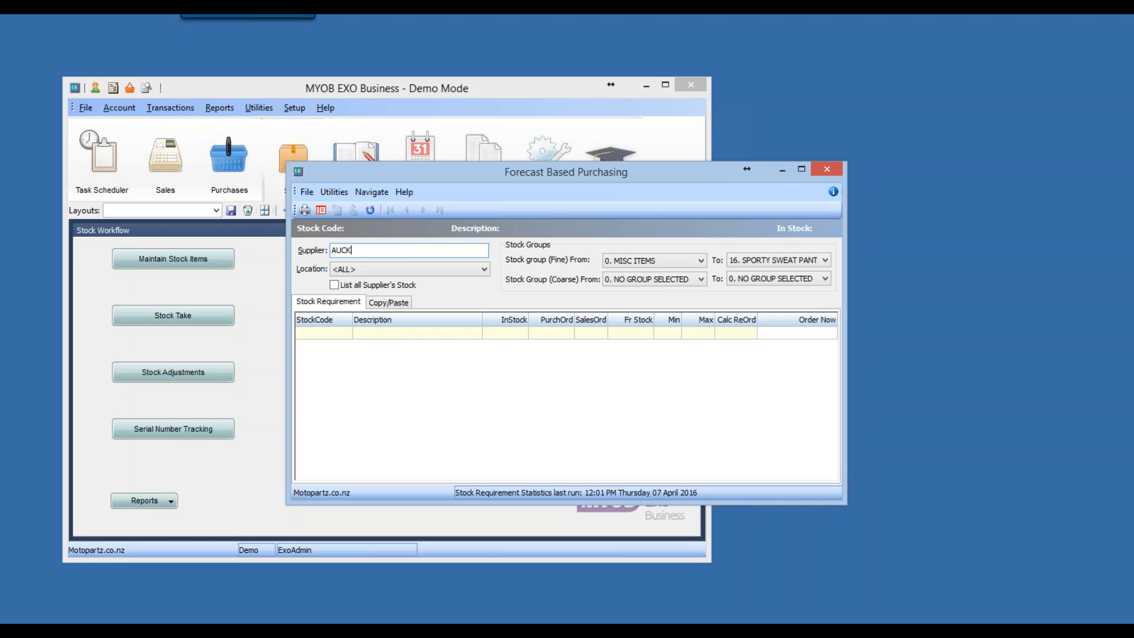
key("Return")
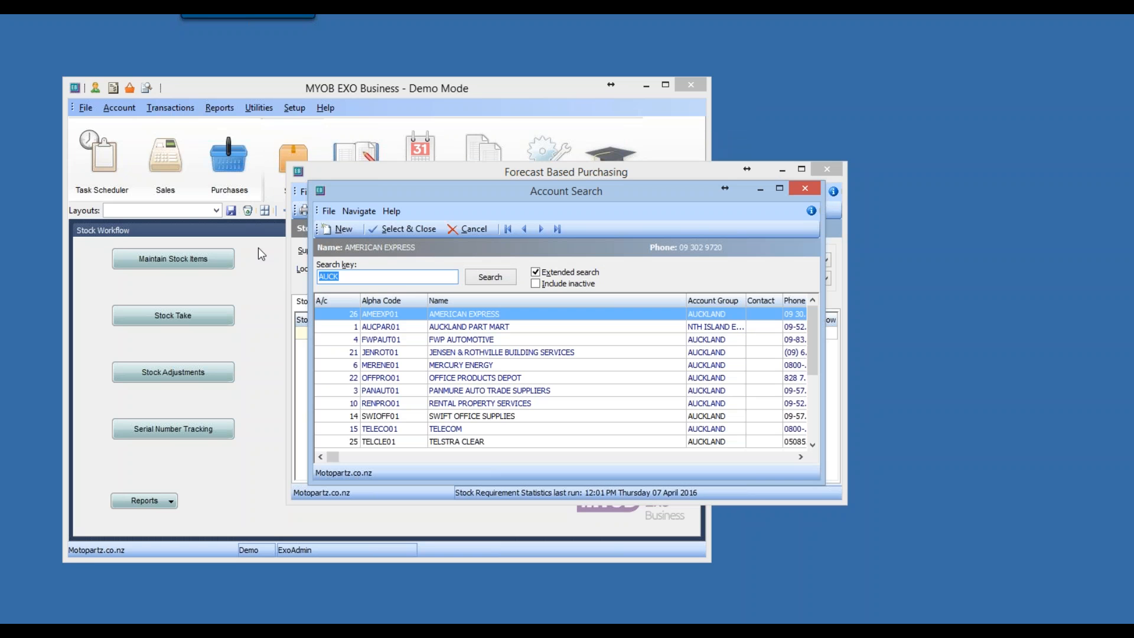
left_click(467, 329)
double_click(467, 327)
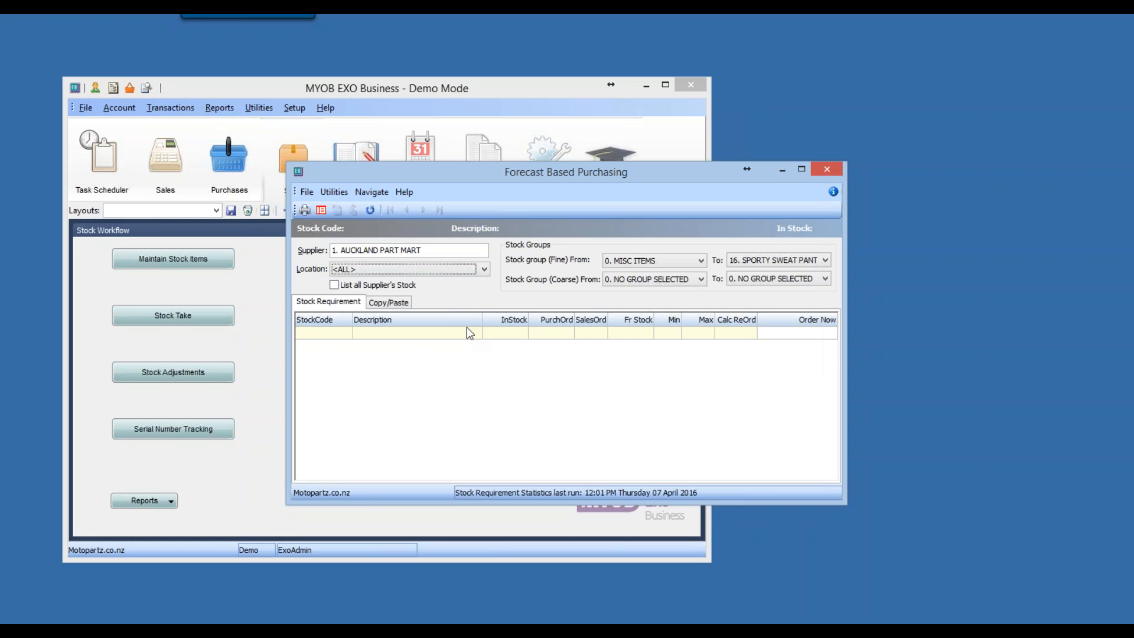
left_click(484, 271)
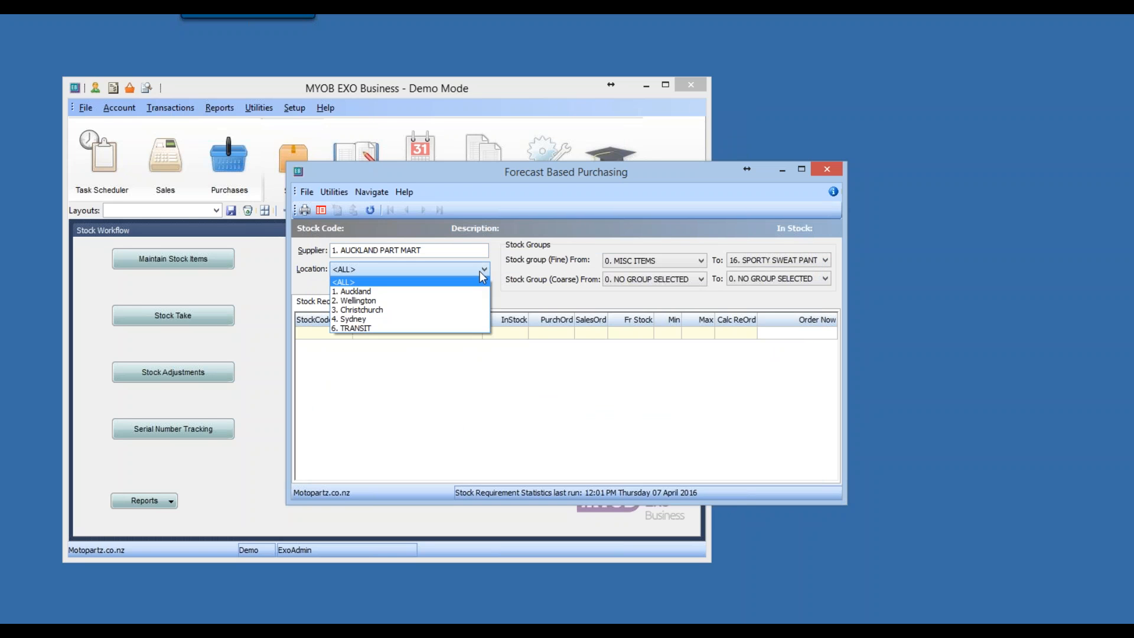
left_click(456, 302)
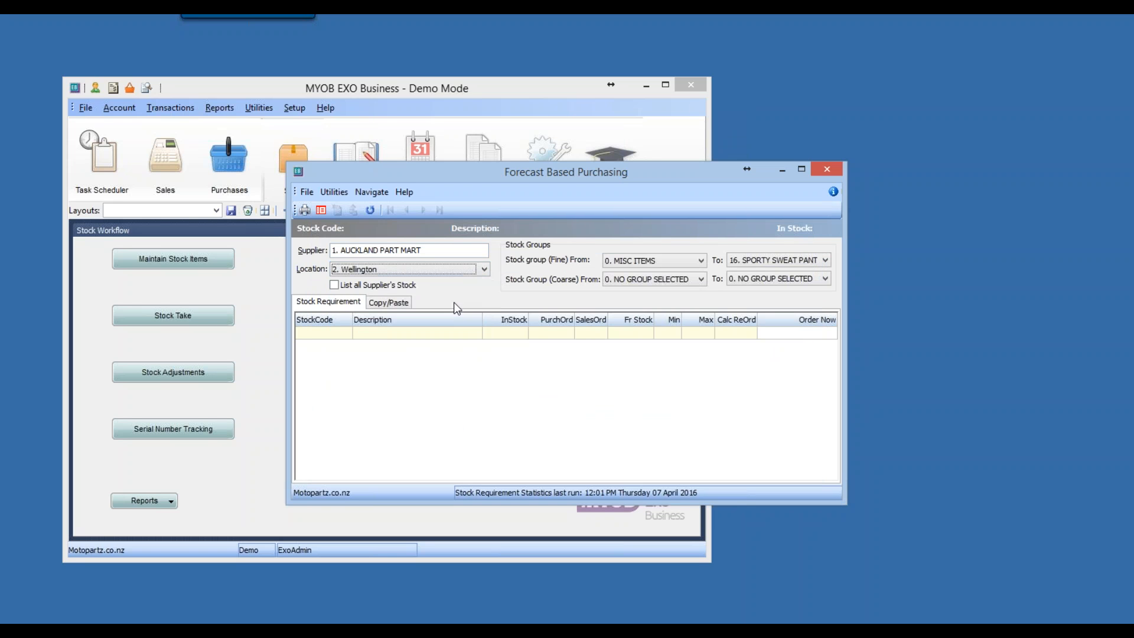
- Recalculate the stock requirement statistics for all suppliers
left_click(370, 209)
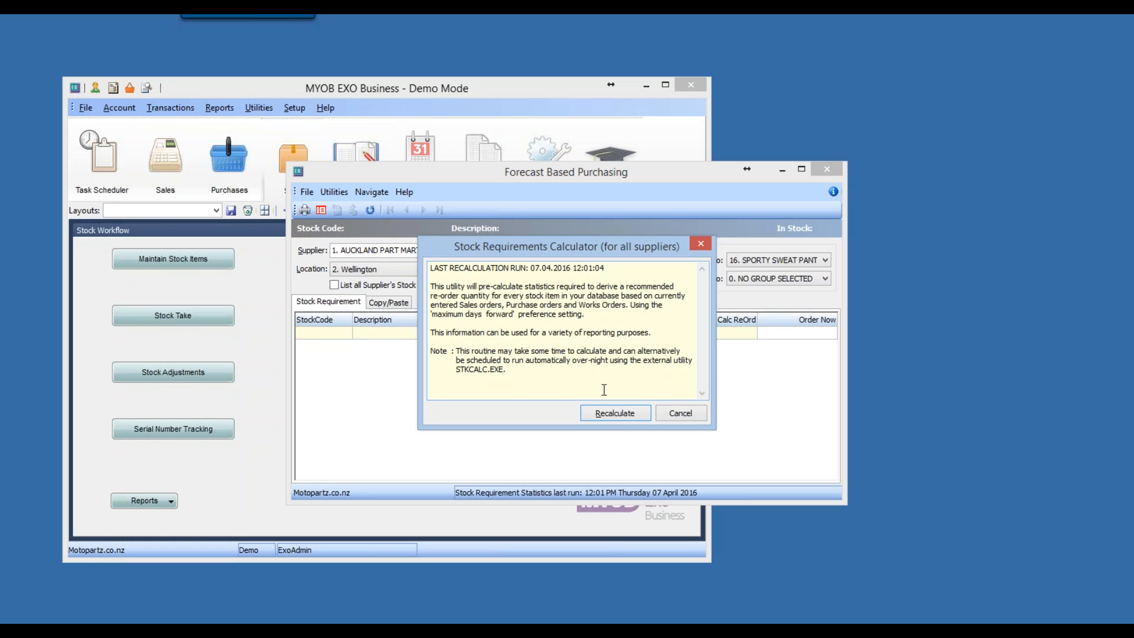
left_click(605, 411)
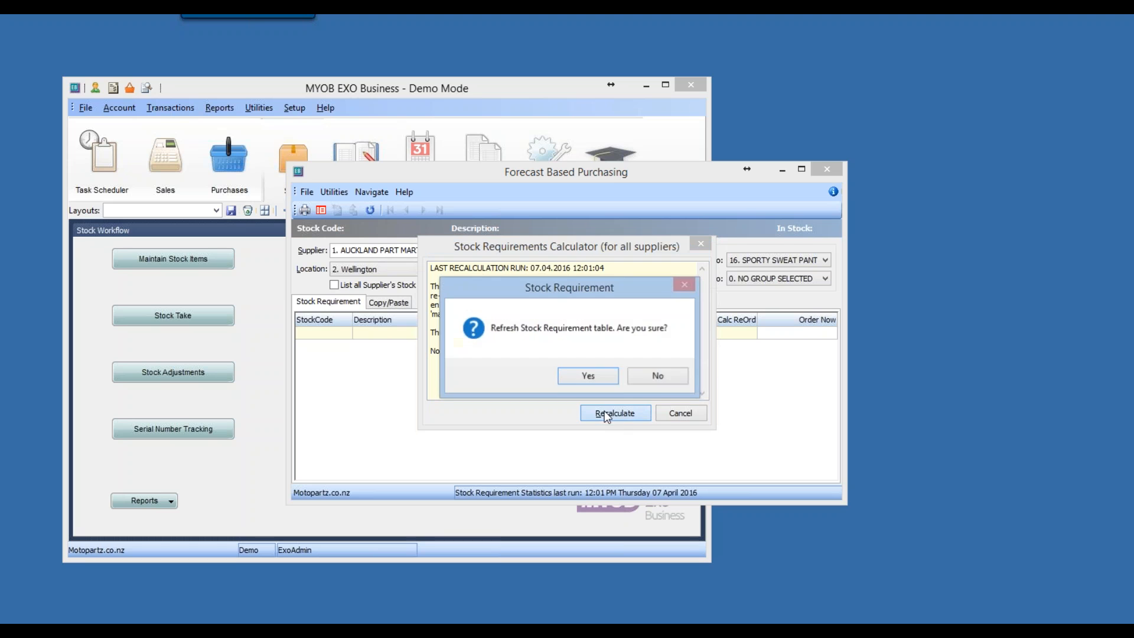
left_click(585, 375)
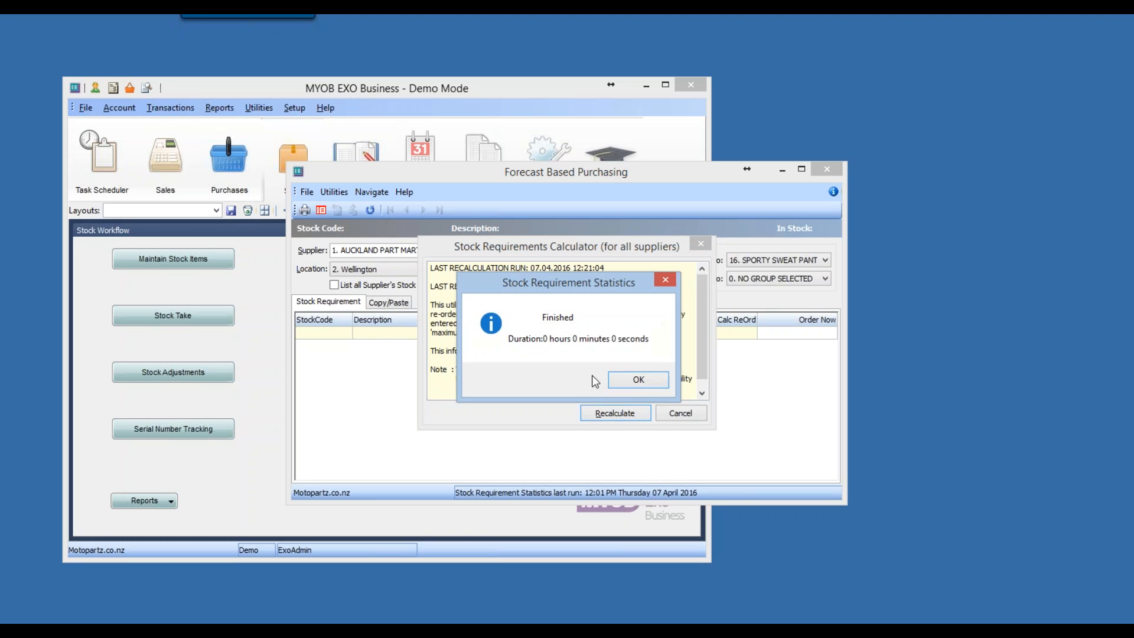
left_click(637, 381)
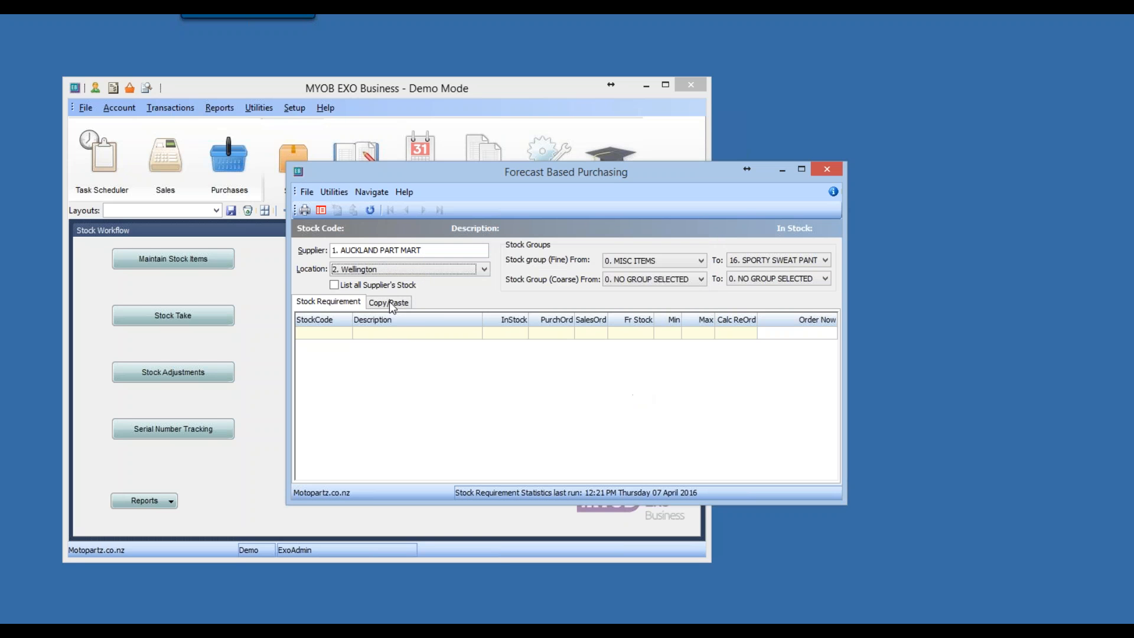
- Generate the supplier's re-order list with refreshed requirement statistics and review the listed items' free stock
left_click(321, 210)
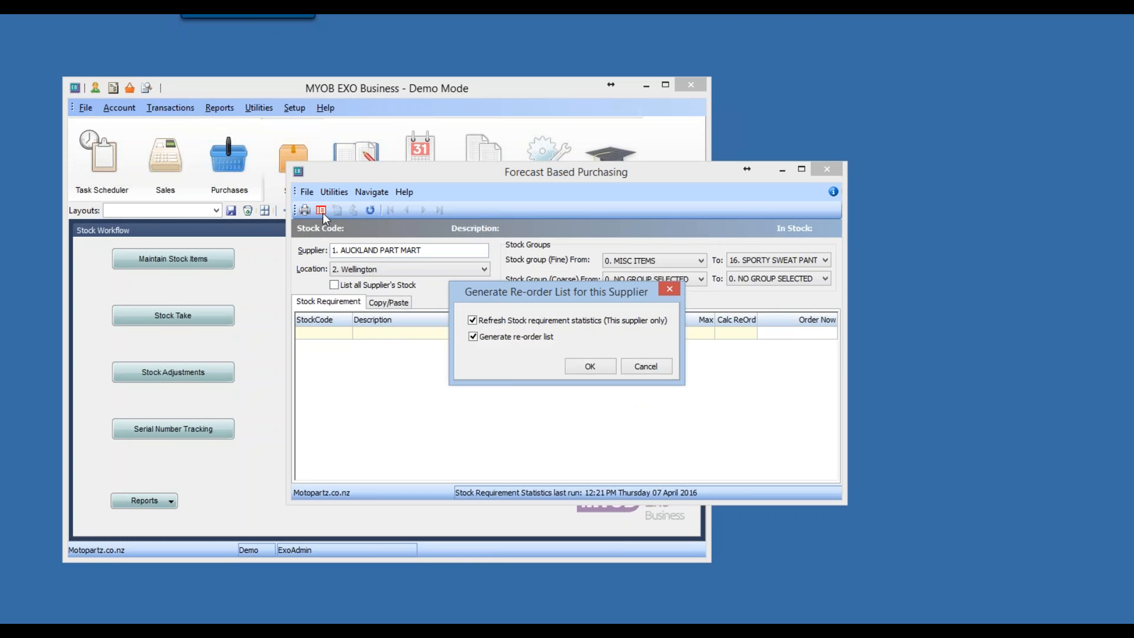
left_click(590, 367)
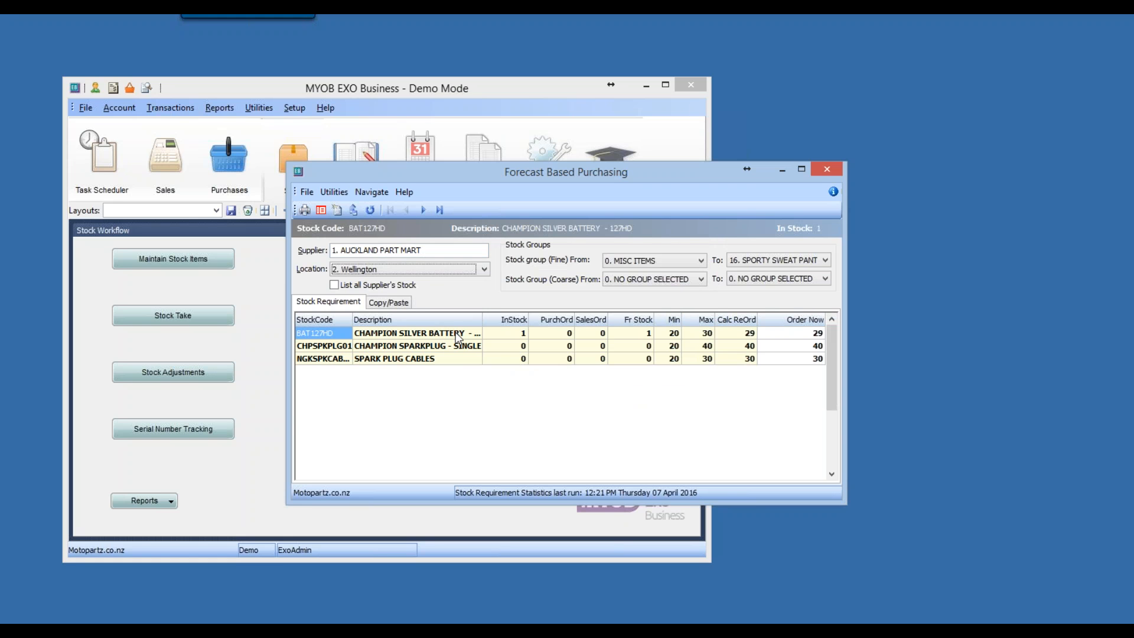
left_click(456, 332)
left_click(453, 349)
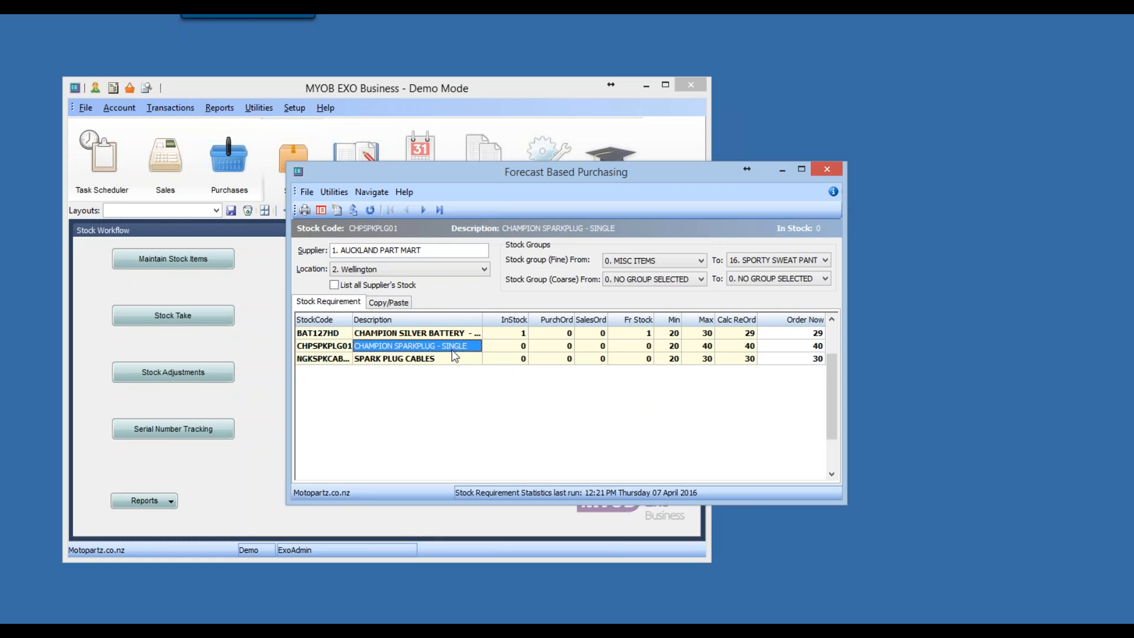
left_click(455, 360)
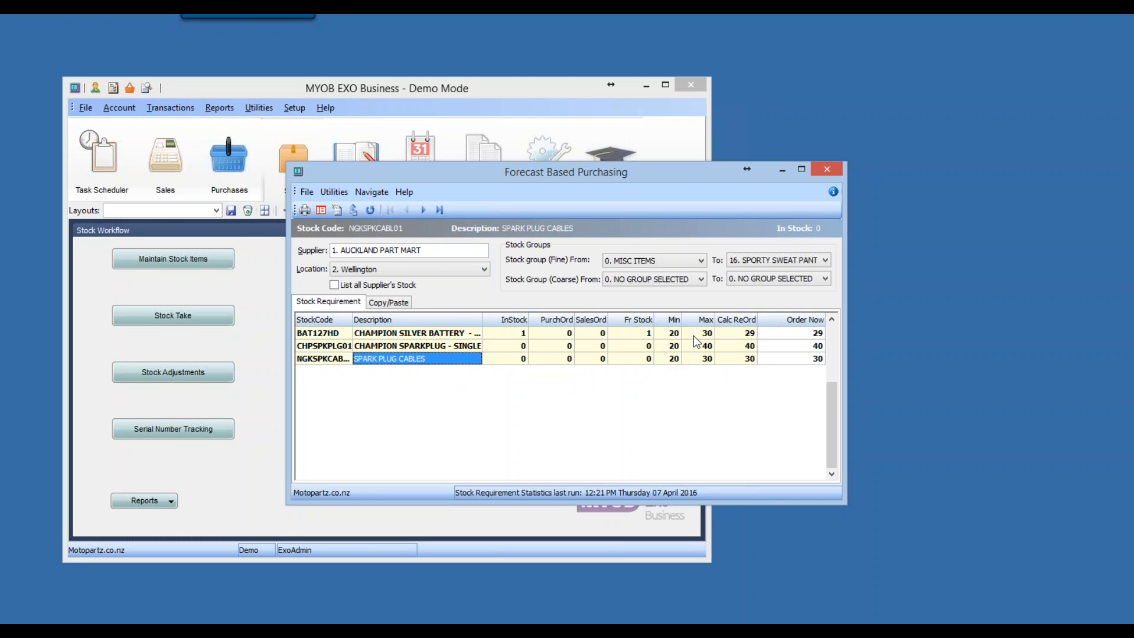
left_click(636, 332)
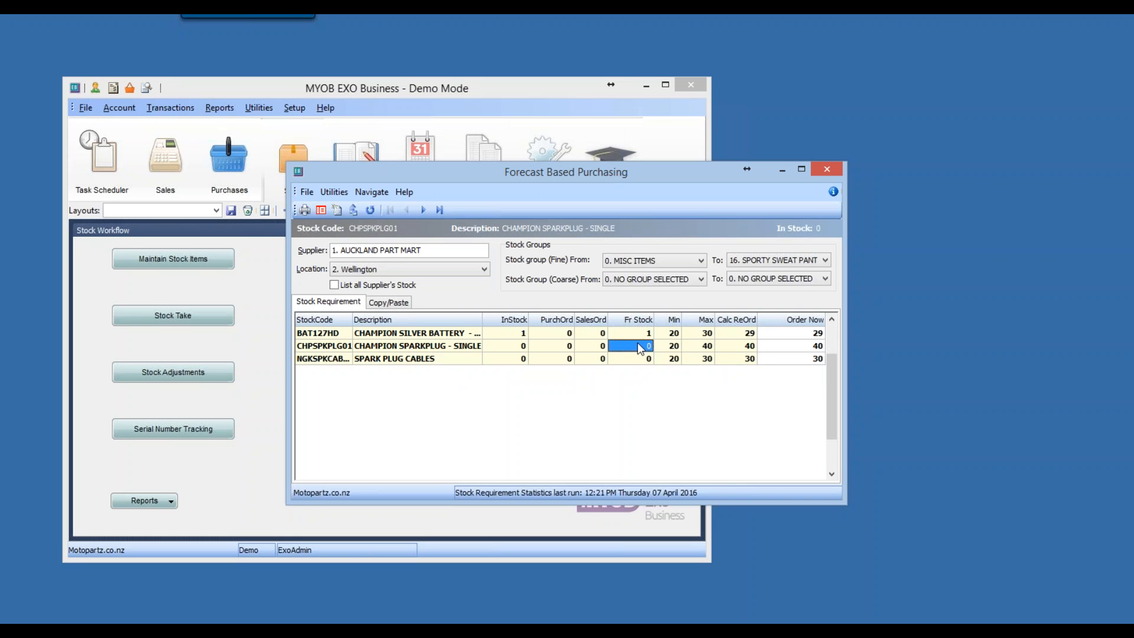
left_click(642, 359)
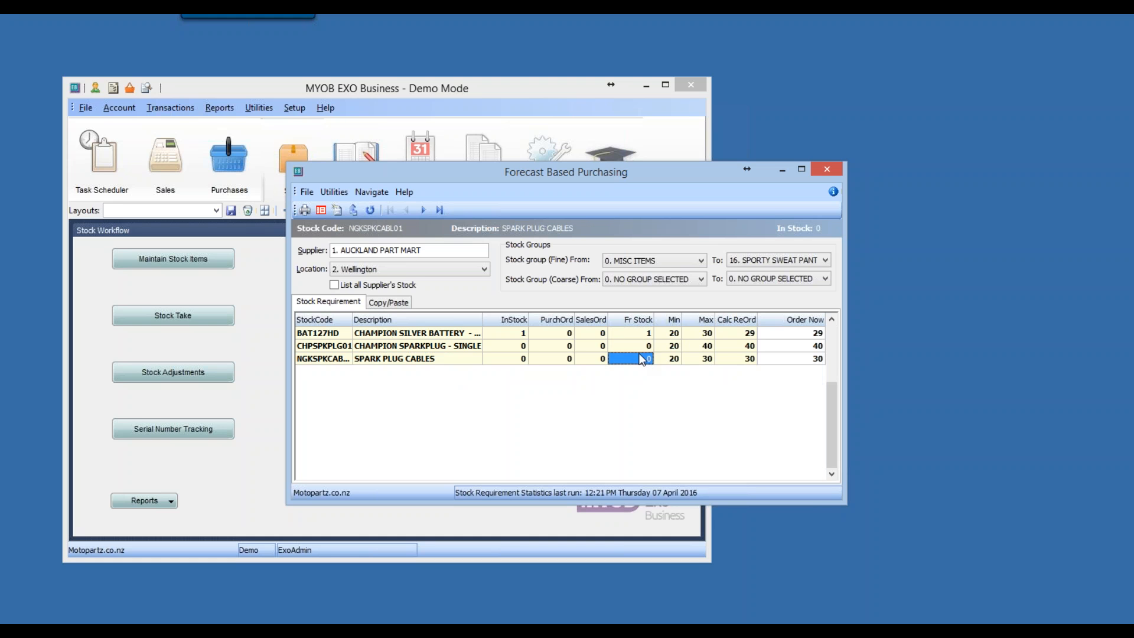
- Review the maximum stock levels and Order Now quantities of the three items on the re-order list
left_click(707, 335)
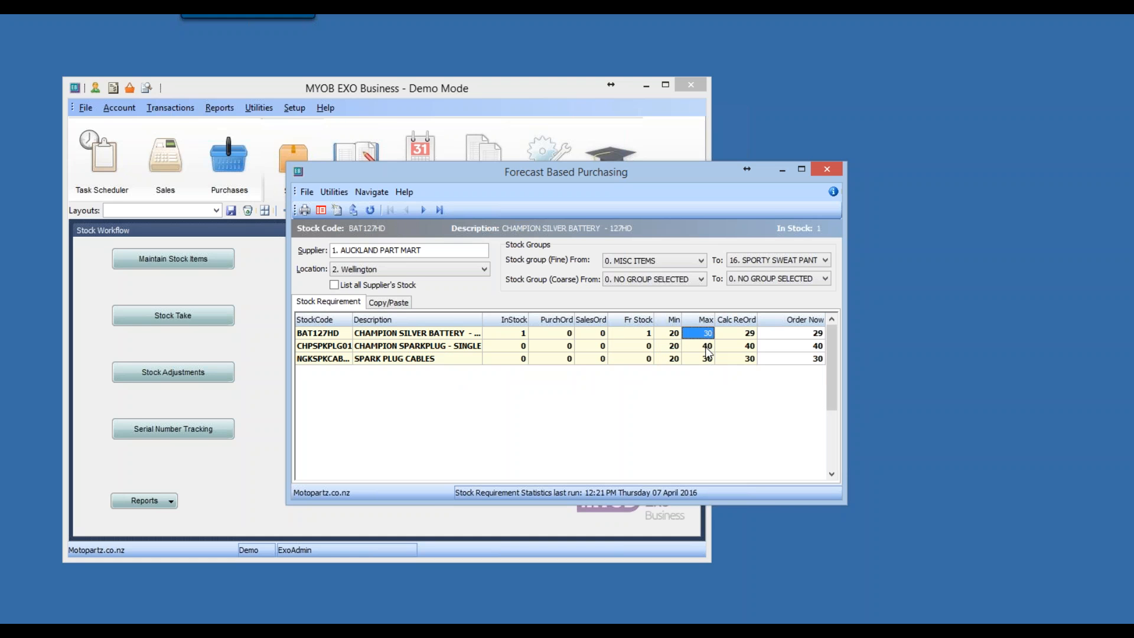
left_click(708, 349)
left_click(709, 359)
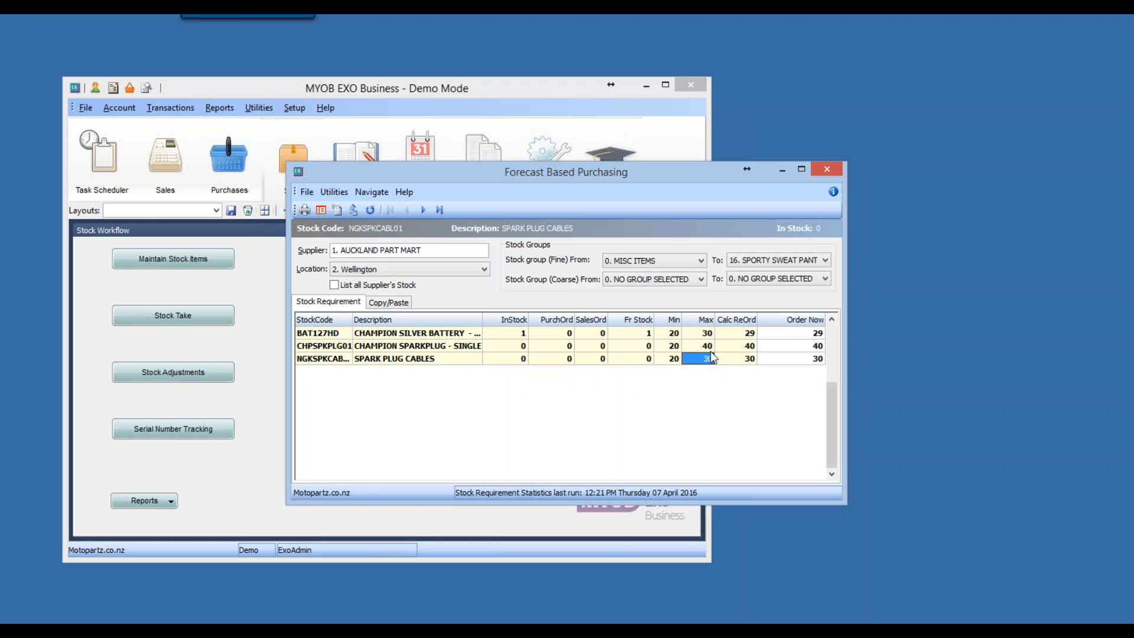
left_click(797, 332)
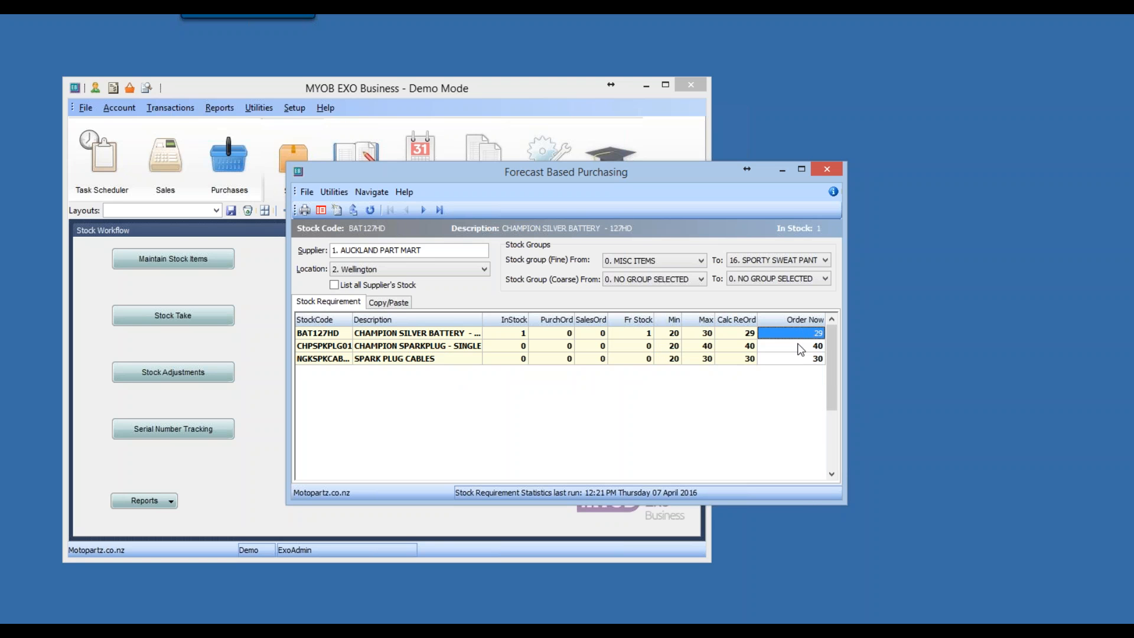
left_click(798, 344)
left_click(798, 358)
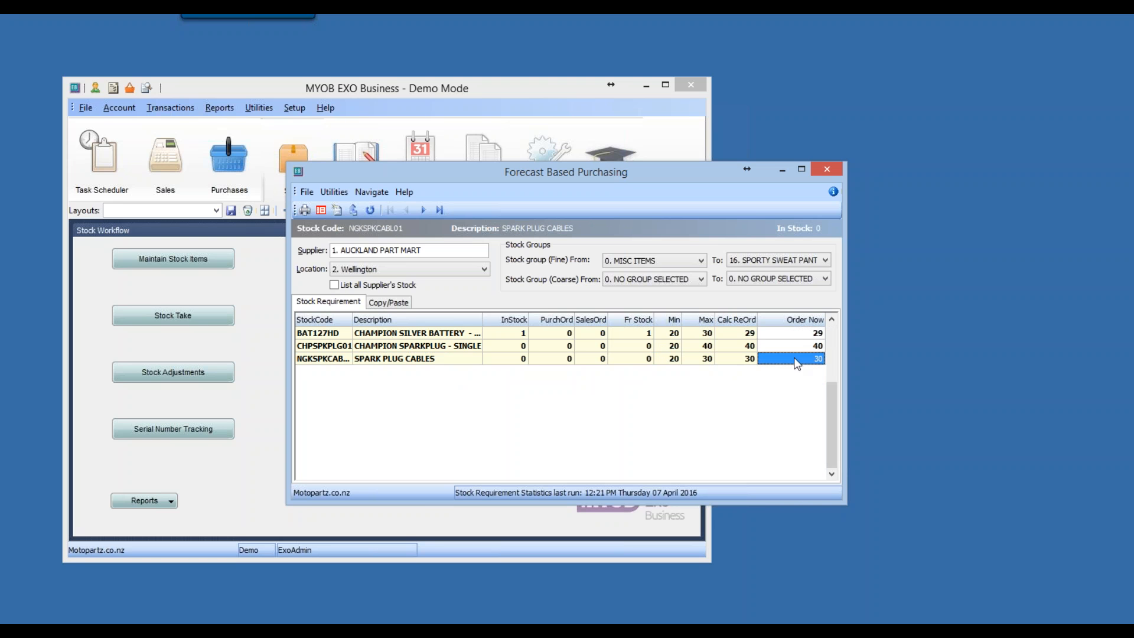
- Override the suggested Order Now quantity of the CHAMPION SILVER BATTERY (BAT127HD) with 50
left_click(796, 332)
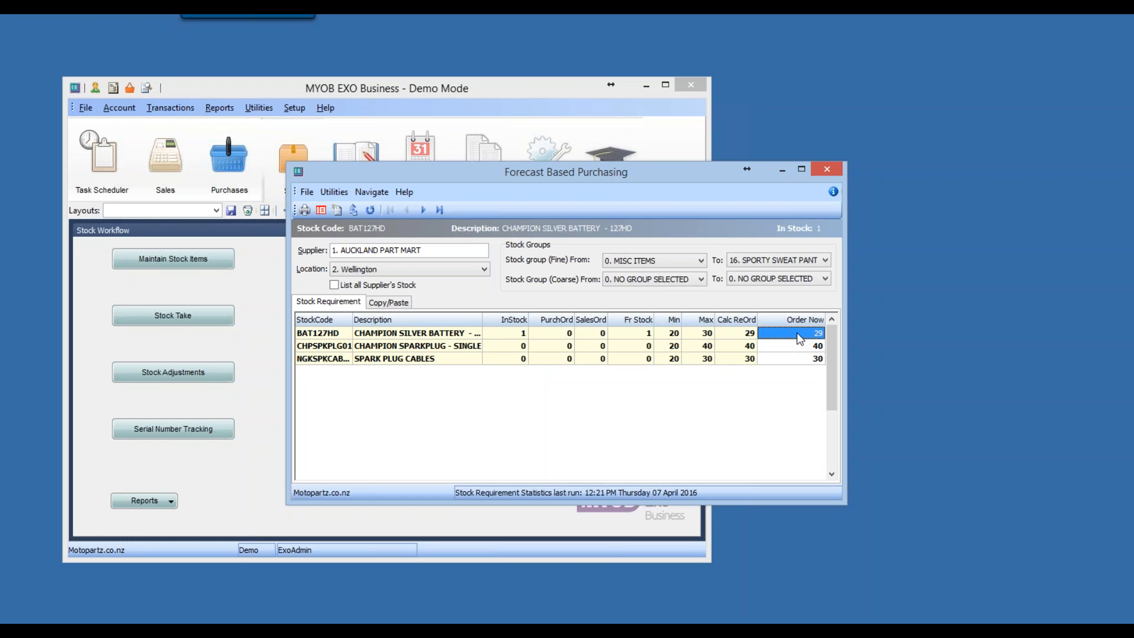
type("50")
key("Return")
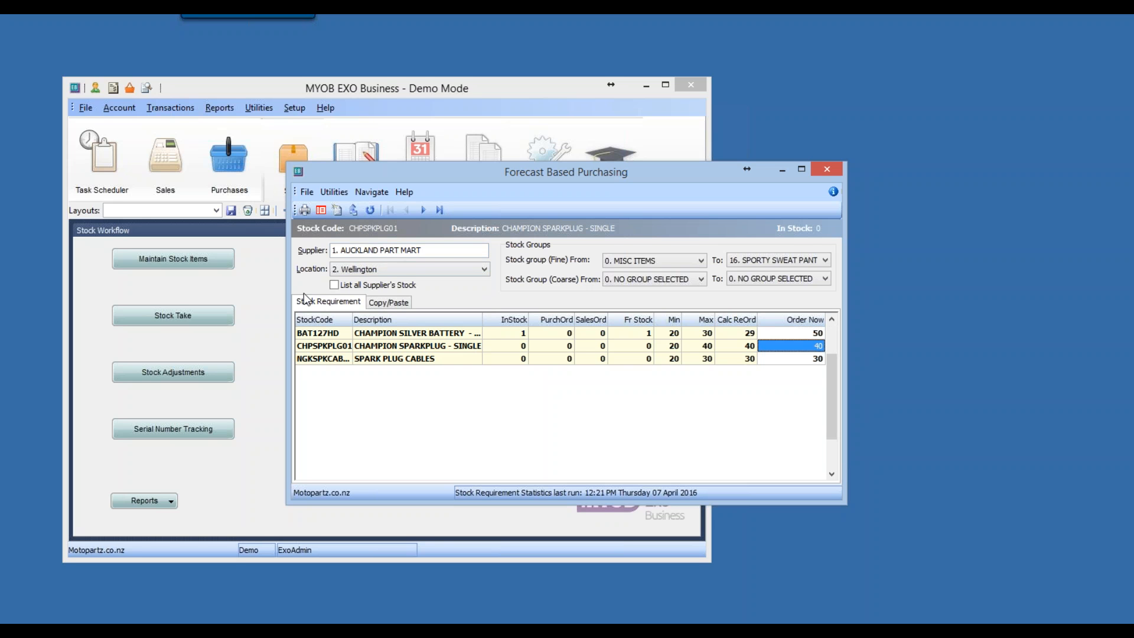
- Regenerate the re-order list with all of the supplier's stock included and the requirement statistics refreshed
left_click(334, 285)
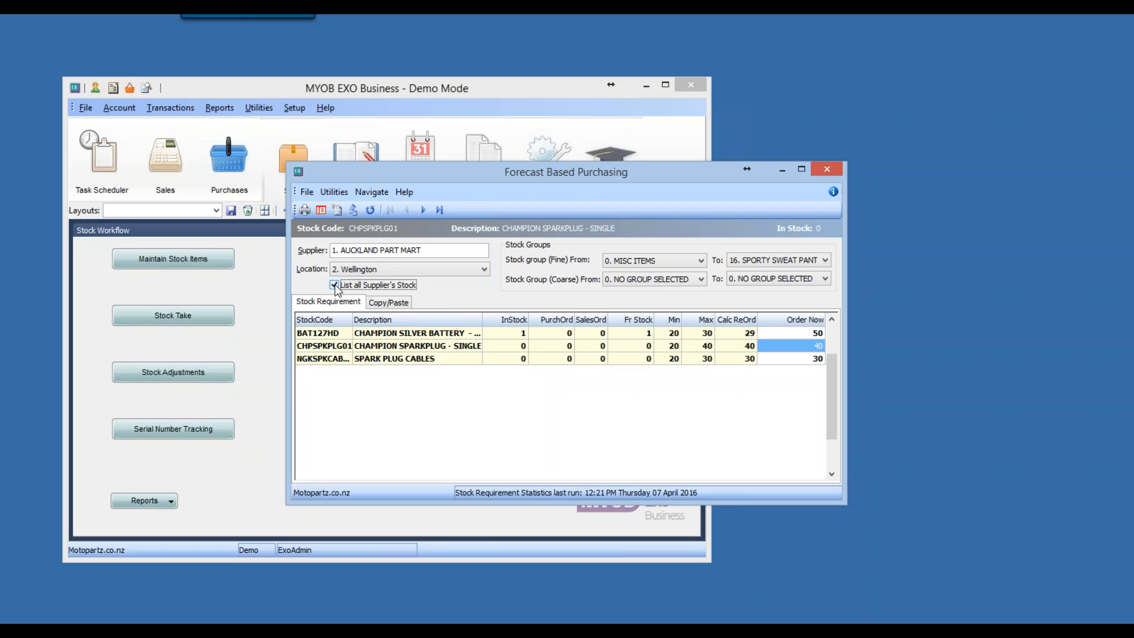
left_click(320, 209)
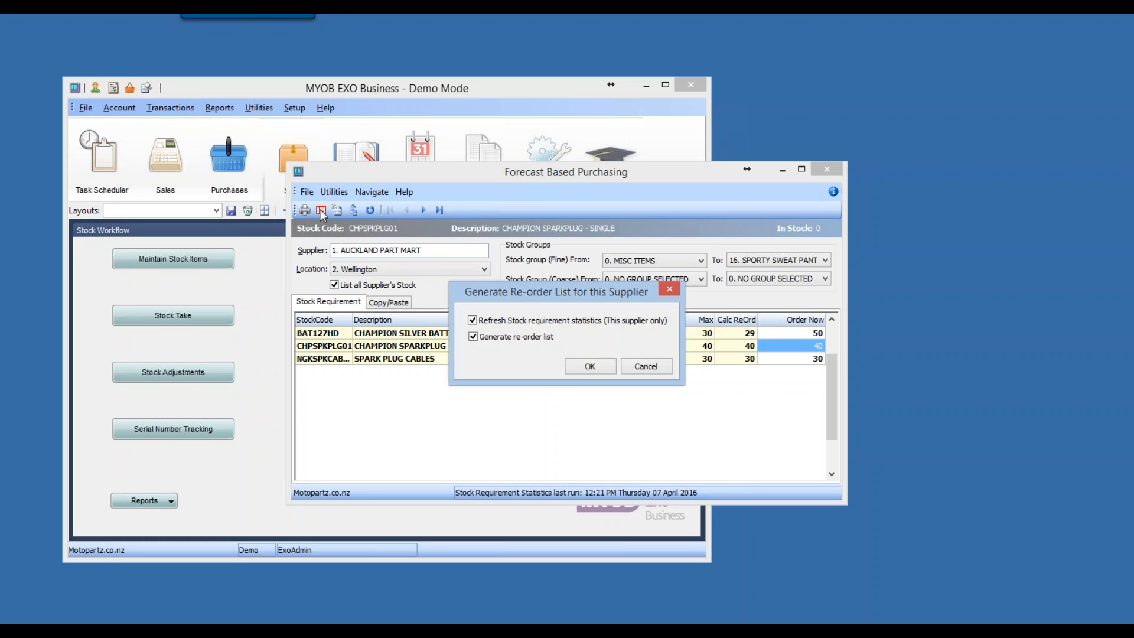
left_click(591, 366)
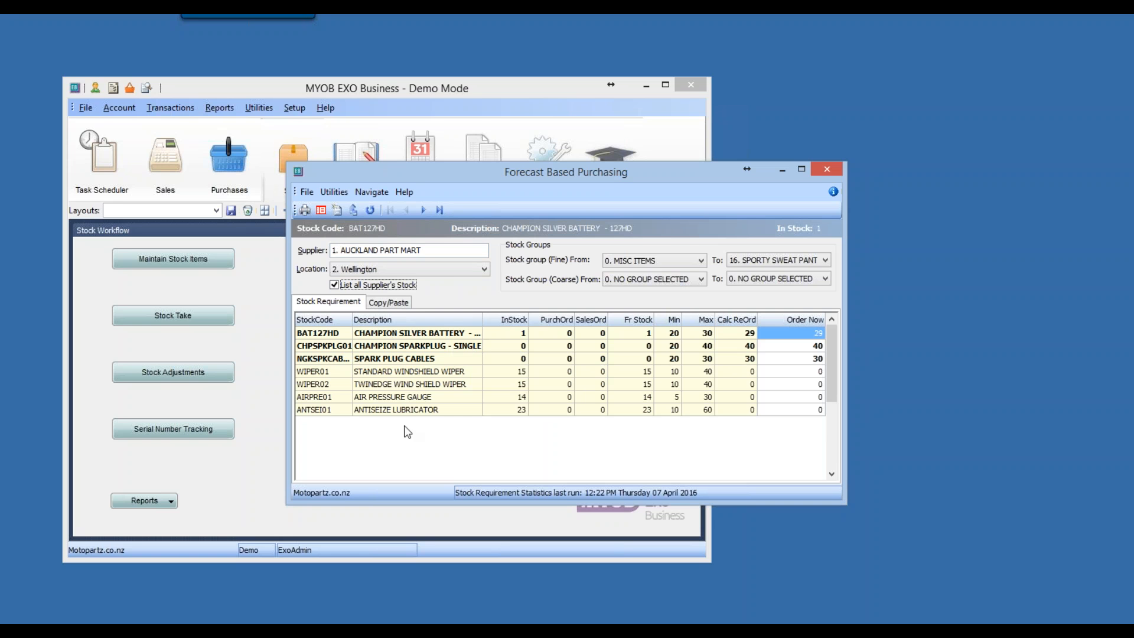
- Set the Order Now quantities to 50 for BAT127HD, 5 for WIPER01, 10 for WIPER02, 15 for AIRPRE01 and 20 for ANTSEI01
left_click(808, 335)
type("50")
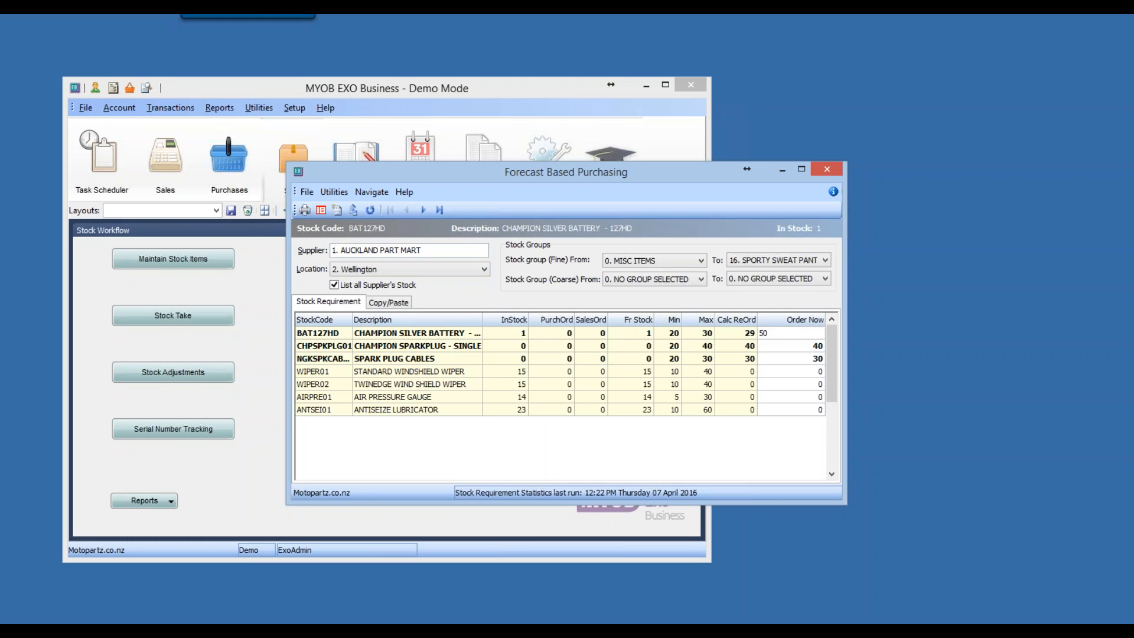
left_click(791, 371)
type("5")
key("Down")
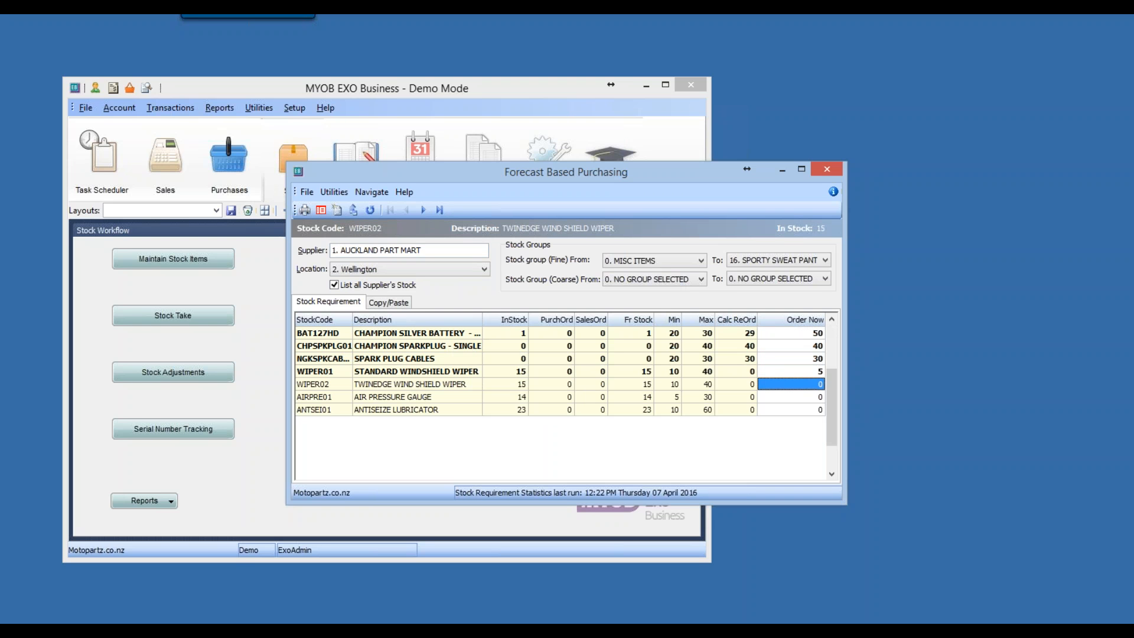
type("10")
key("Down")
type("15")
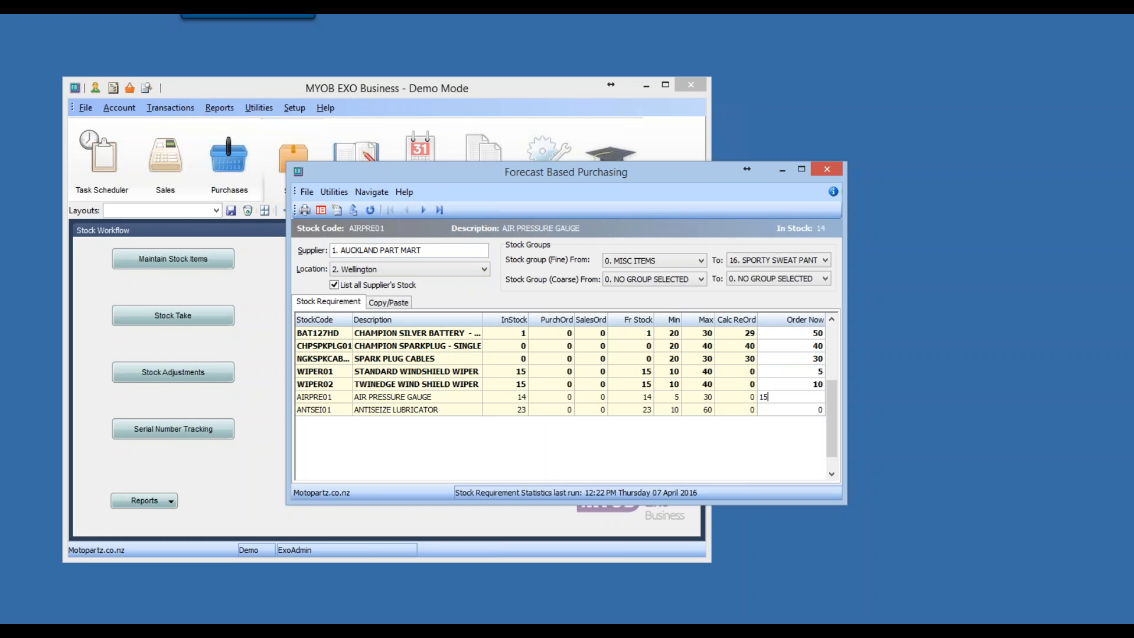
key("Down")
type("20")
key("Up")
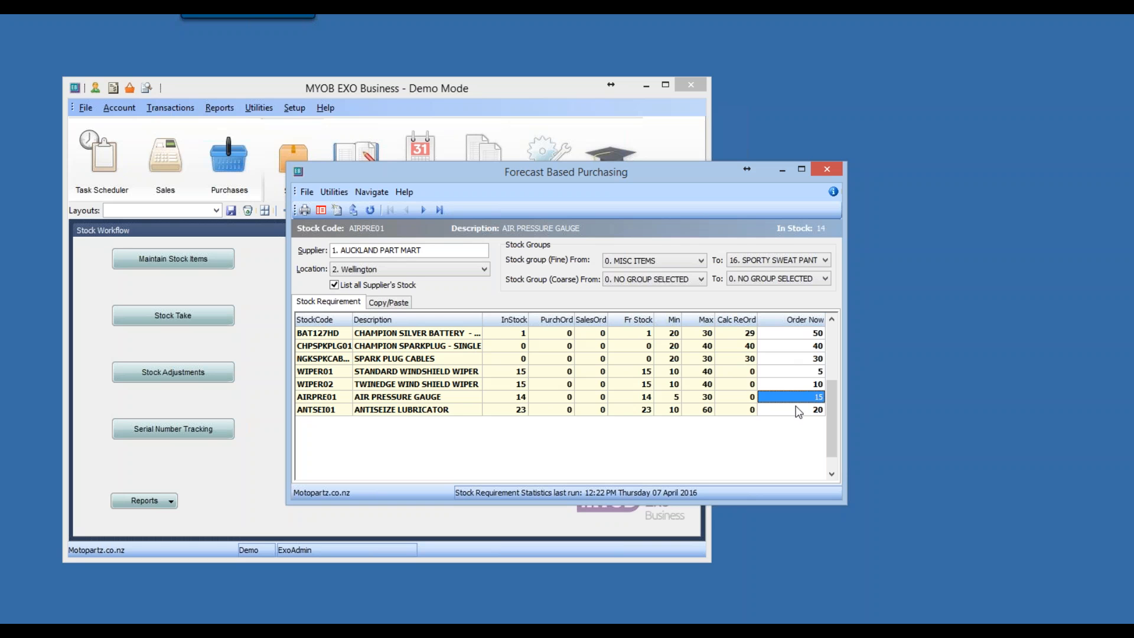
- Post the order lines to a purchase order, save it without printing and close forecast based purchasing
left_click(337, 210)
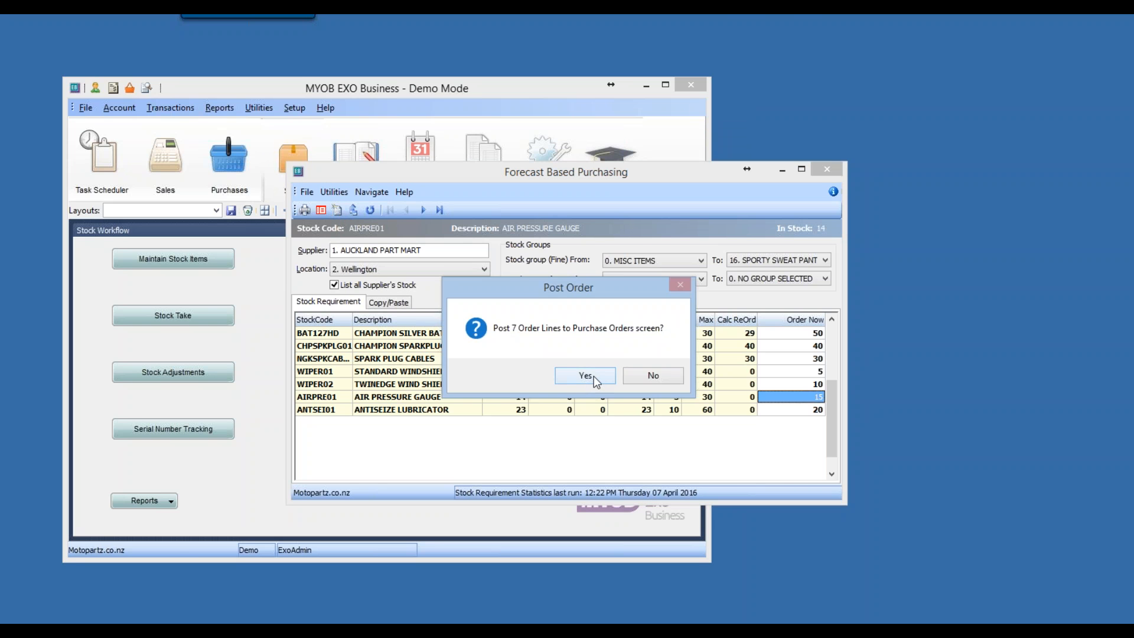
left_click(593, 376)
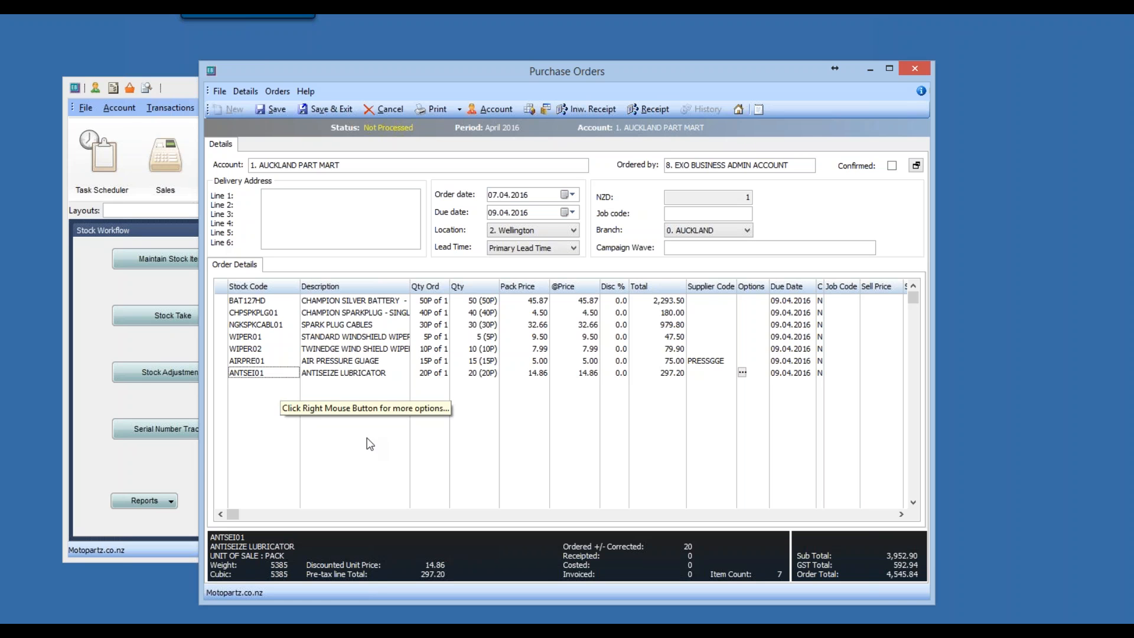
left_click(326, 111)
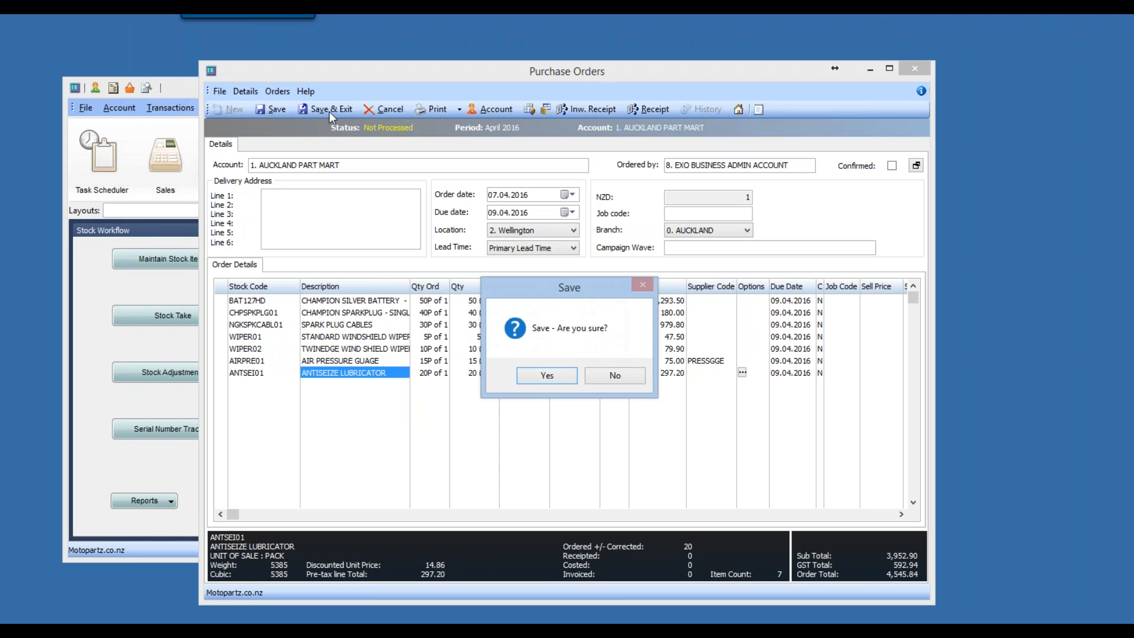
left_click(541, 375)
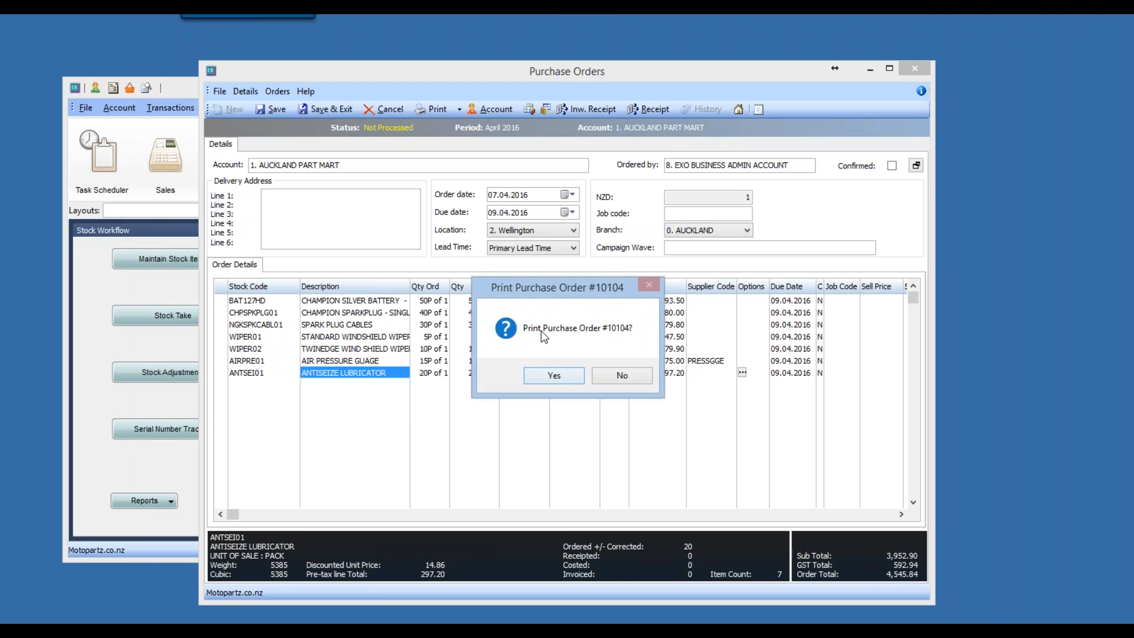
left_click(620, 377)
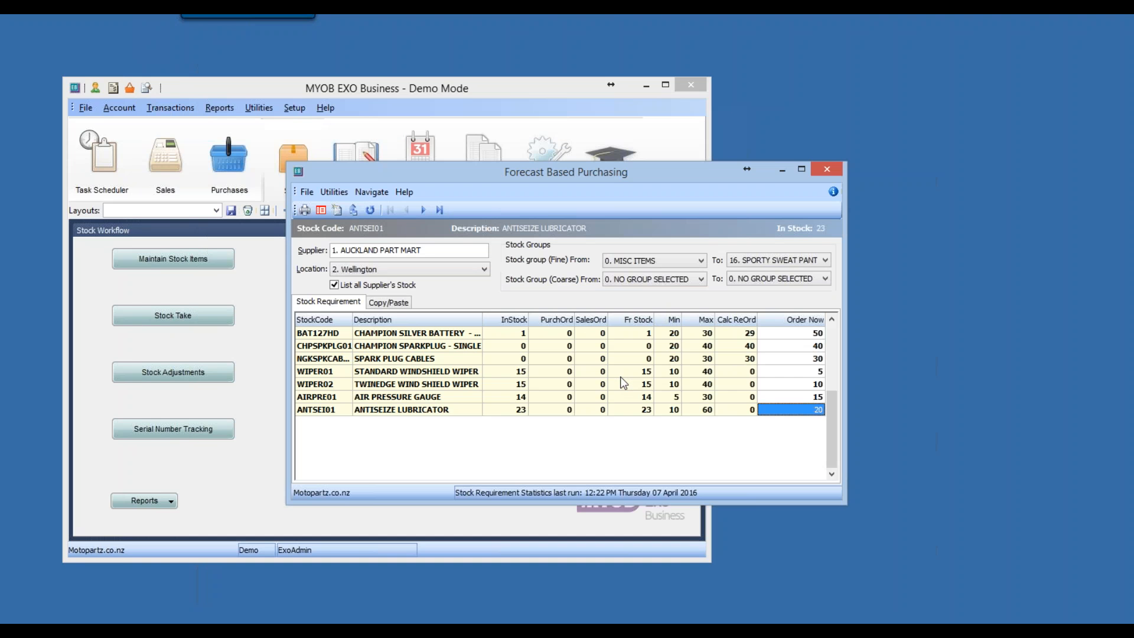
left_click(828, 169)
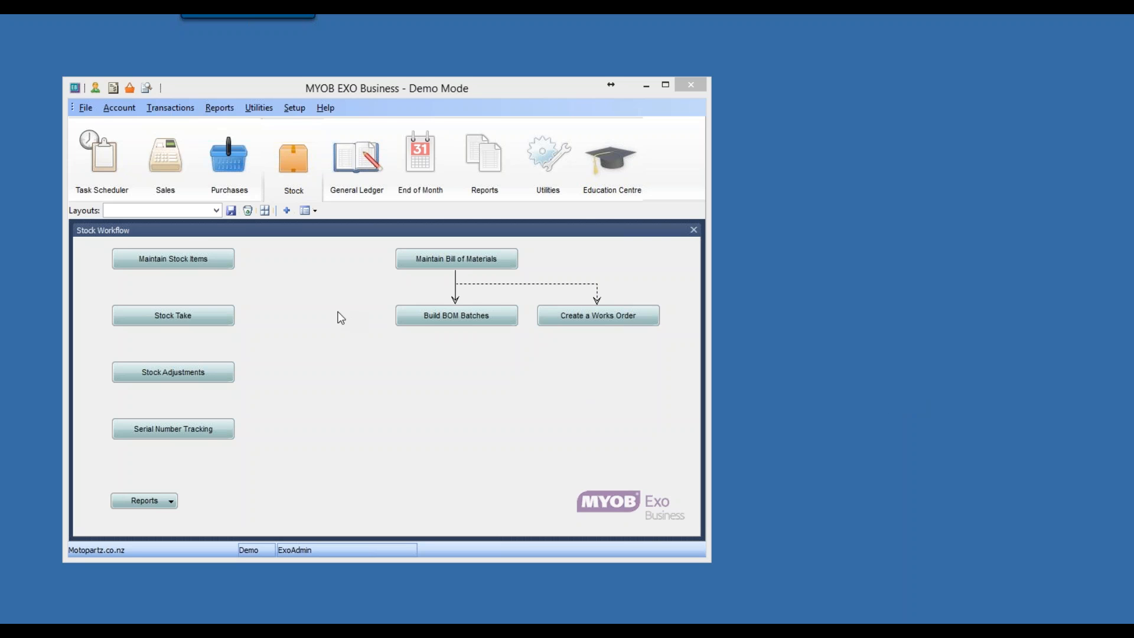
- Open the stock item list and sort it by fine and coarse stock group, swapping those columns and restoring their order
left_click(181, 256)
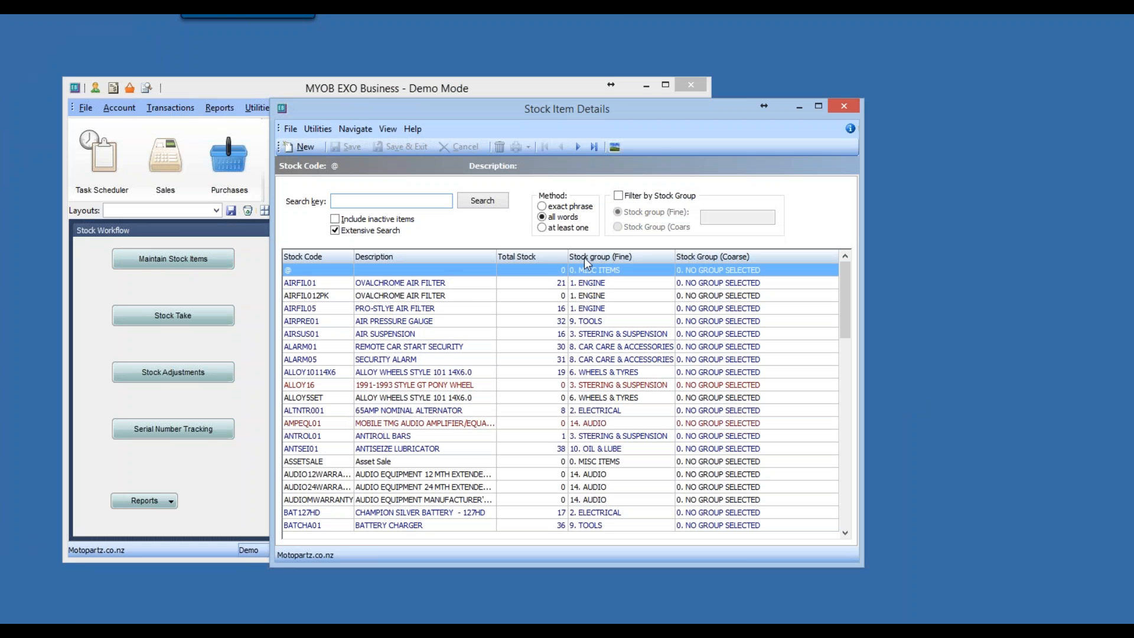
left_click(588, 258)
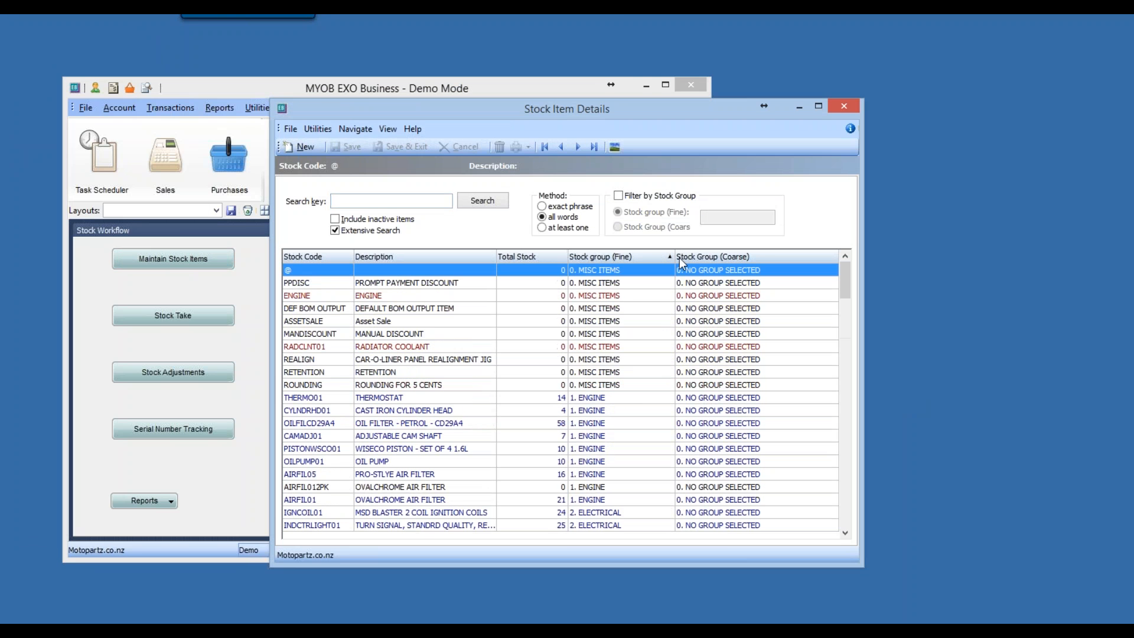
left_click(708, 256)
left_click_drag(709, 257, 623, 265)
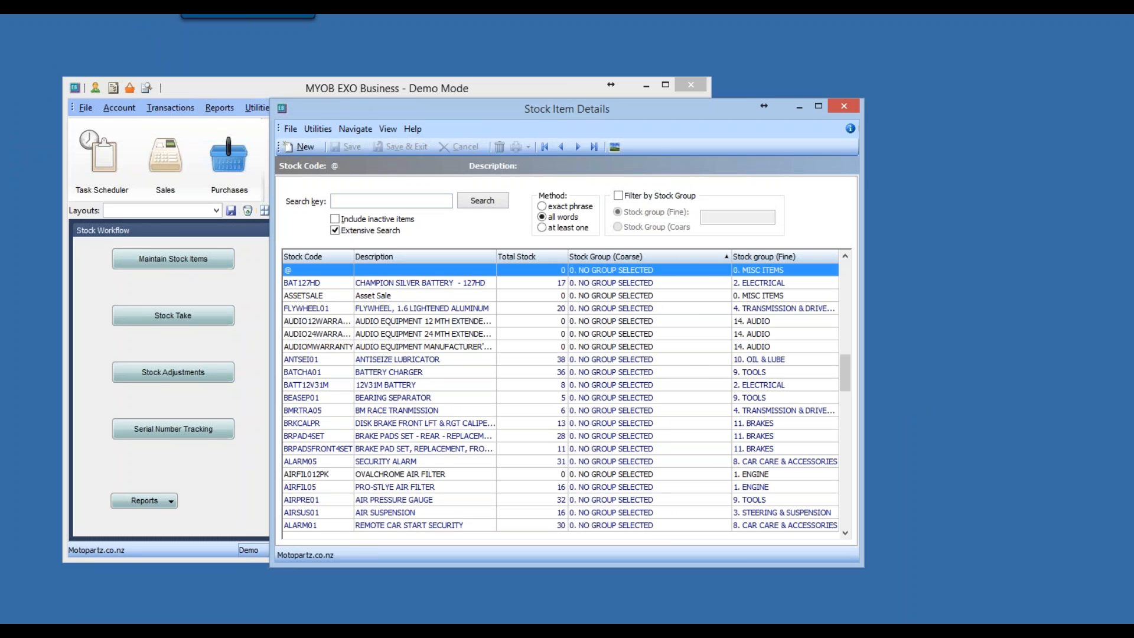
left_click(840, 373)
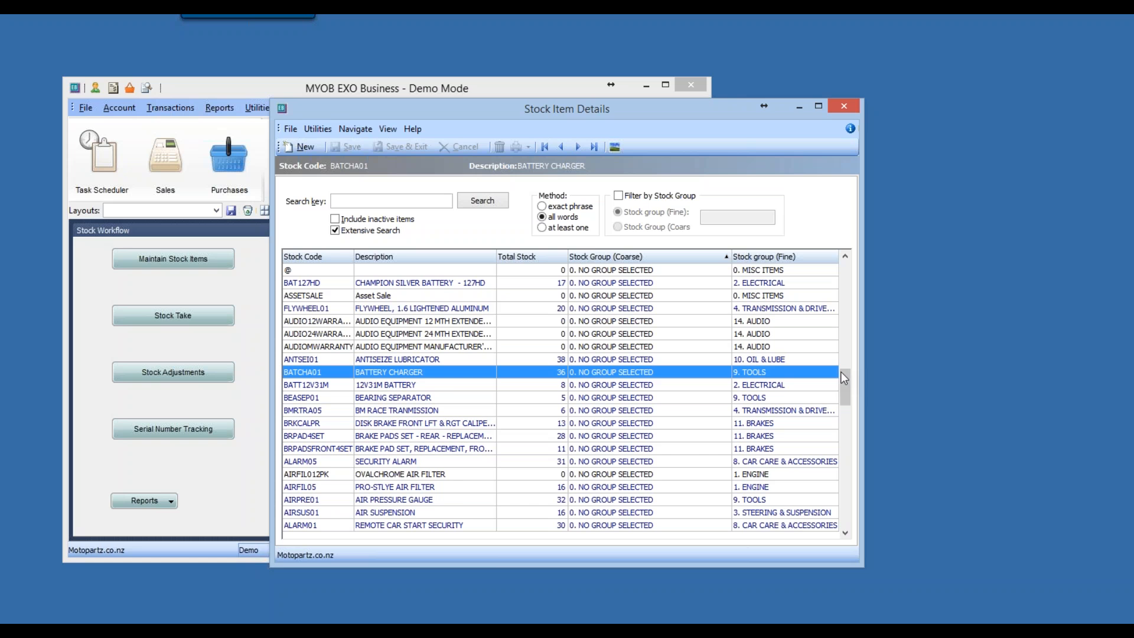
left_click_drag(841, 371, 641, 259)
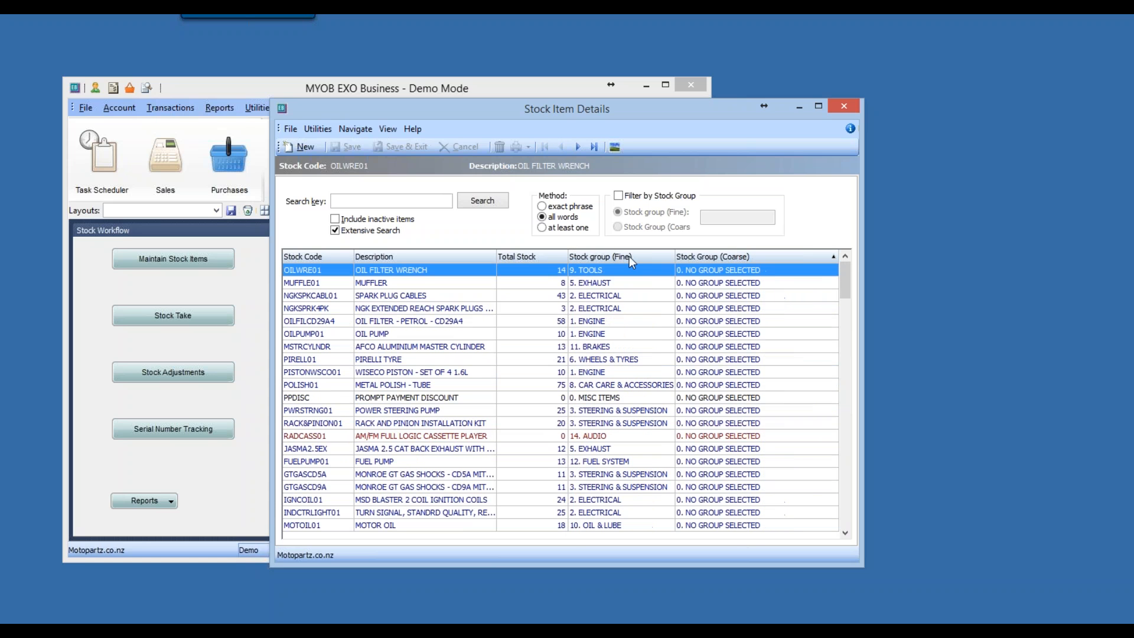
left_click(620, 257)
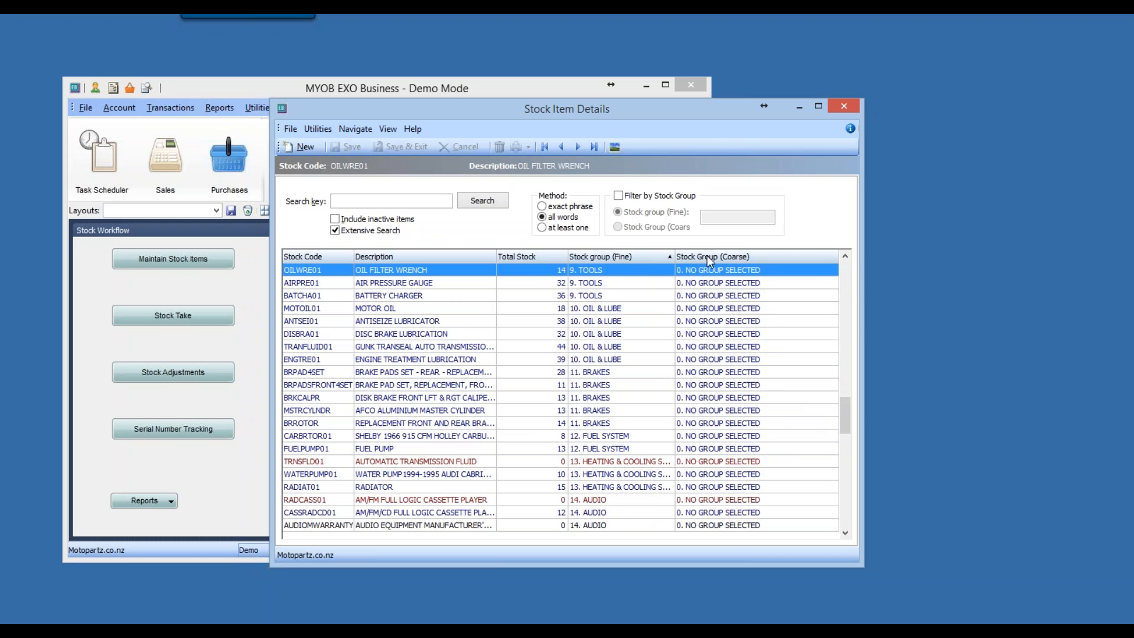
- Open the EXO Configurator and display the Stock Groups administration list
left_click(233, 466)
left_click(555, 183)
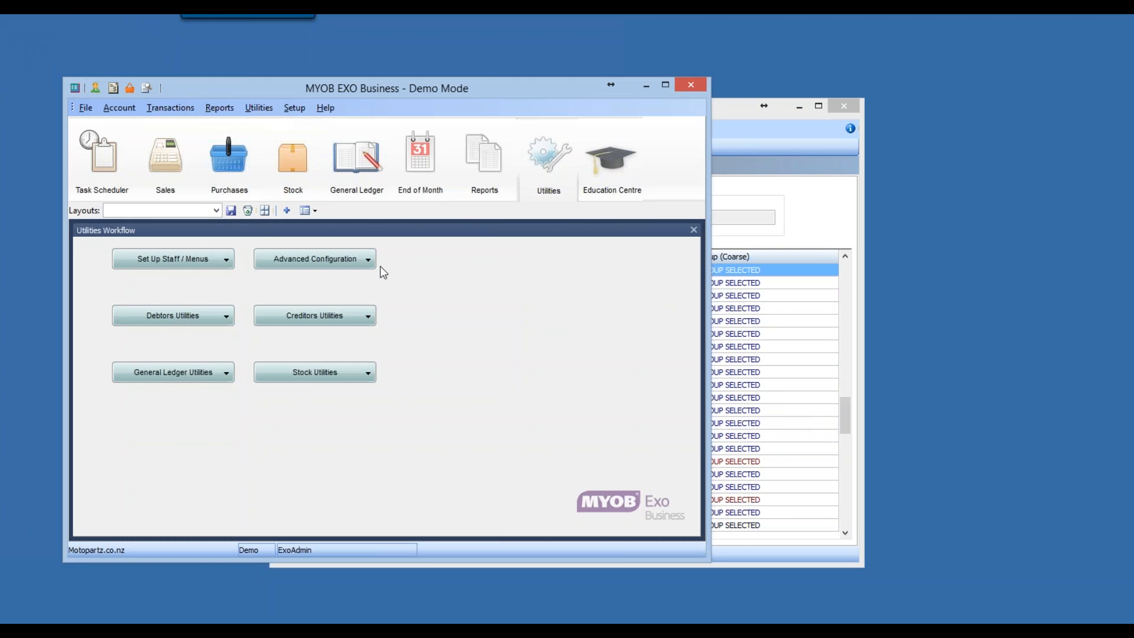
left_click(357, 258)
left_click(349, 303)
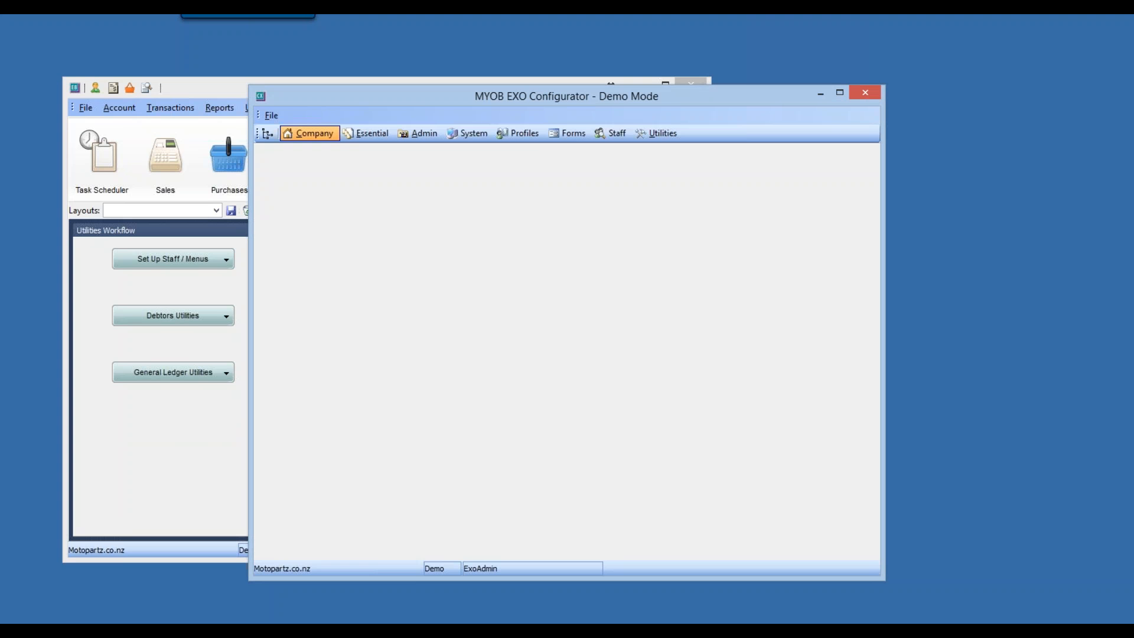
left_click(422, 131)
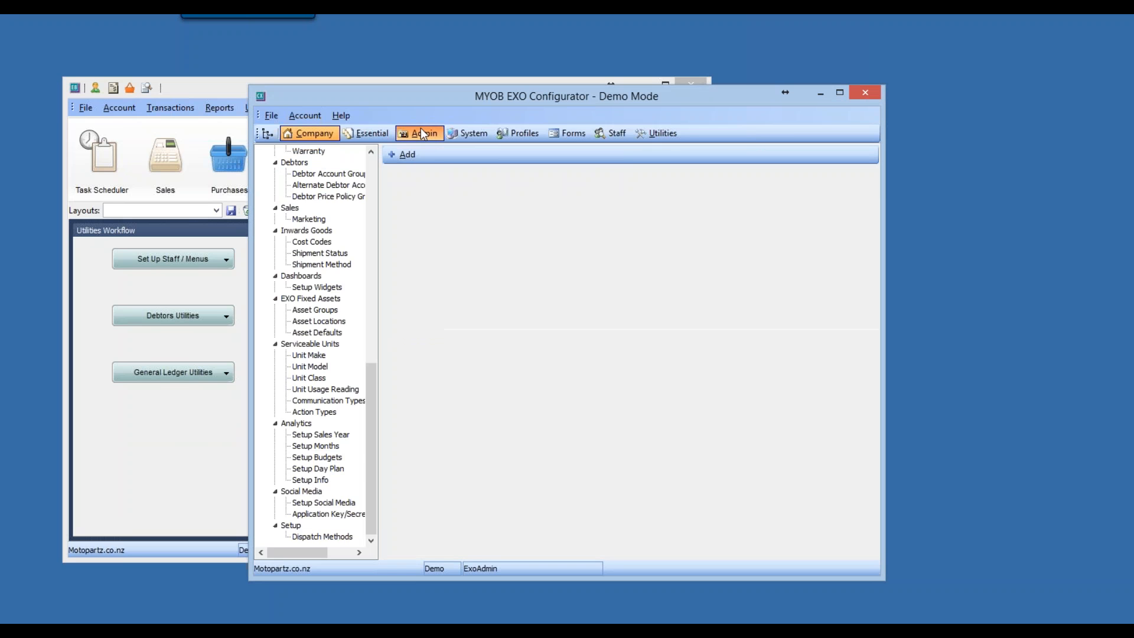
left_click(425, 551)
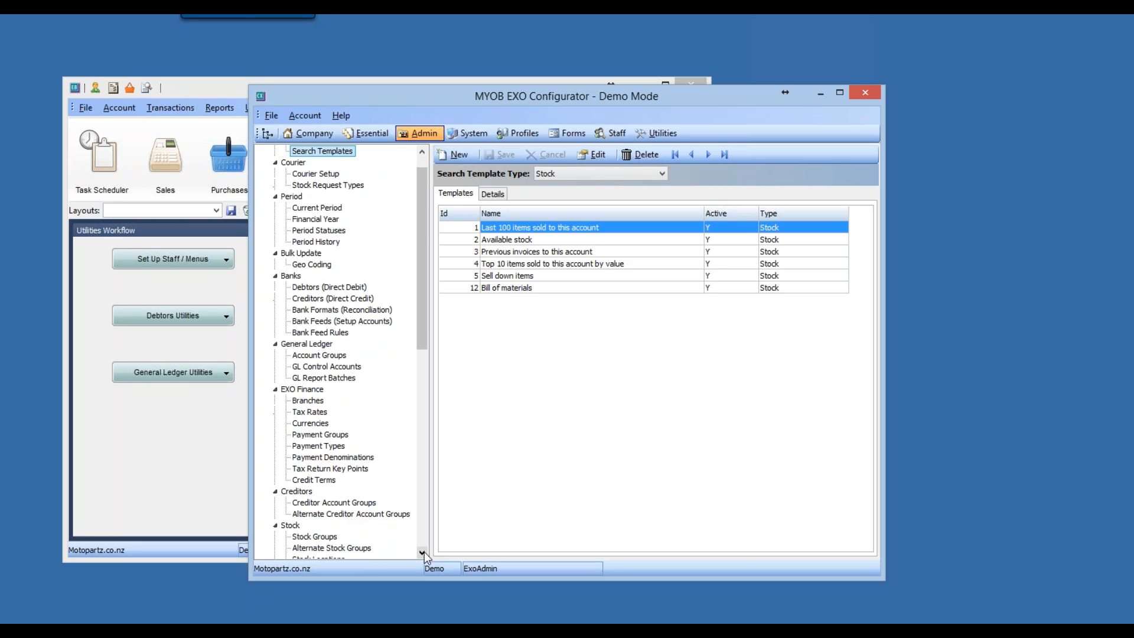
scroll(424, 552, "down", 2)
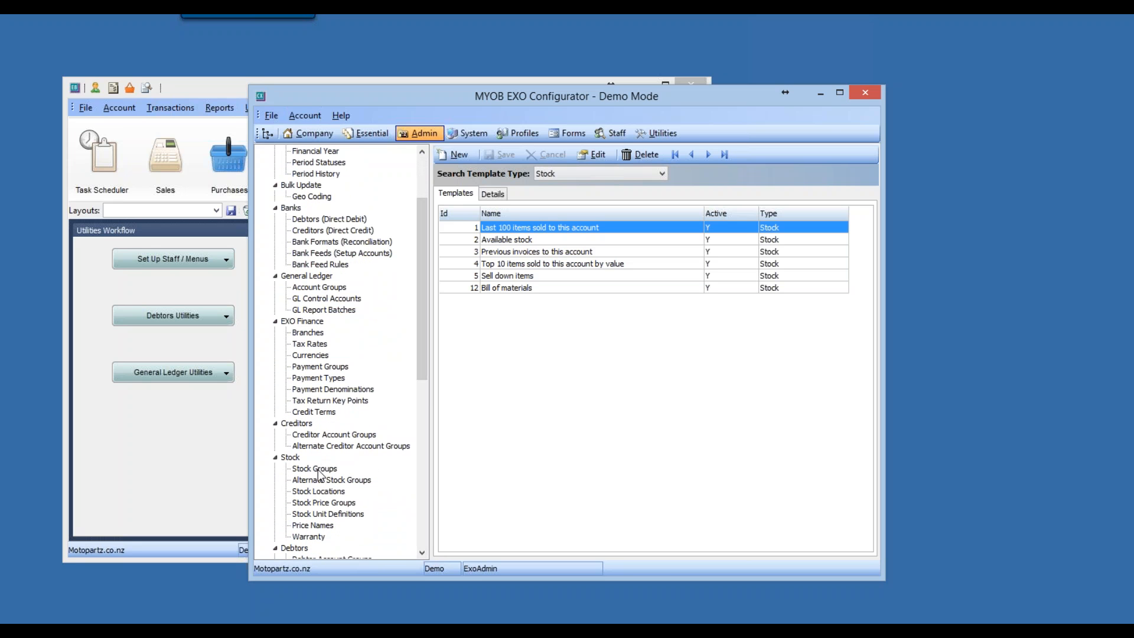
left_click(314, 469)
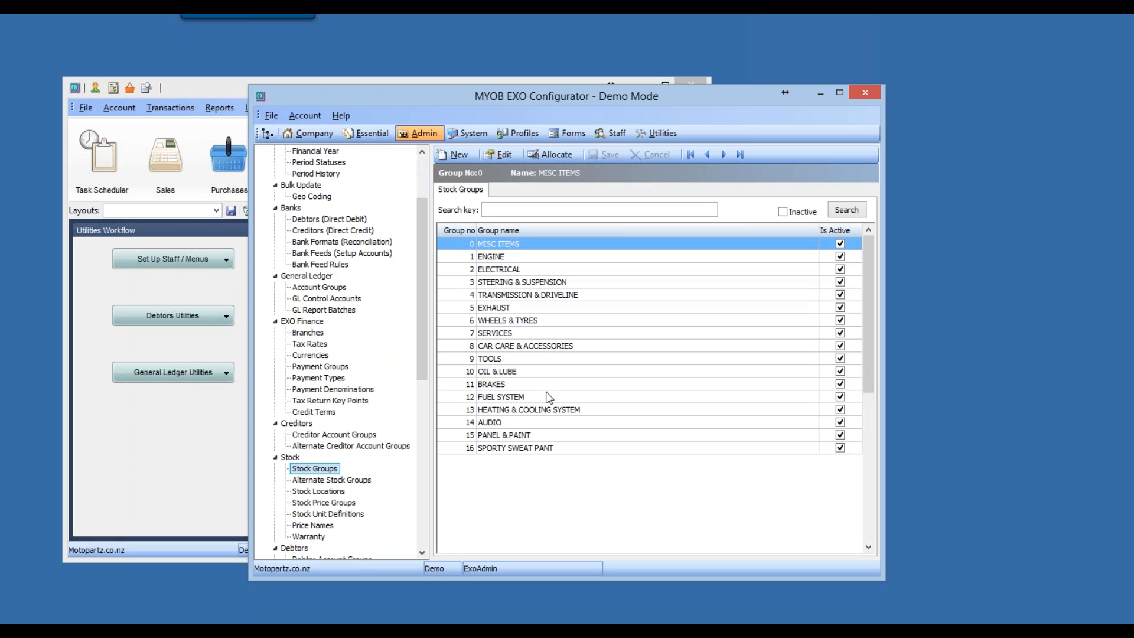
- Review the ENGINE stock group's expected margin and margin variance, save the group and return to the main EXO Business window
double_click(500, 258)
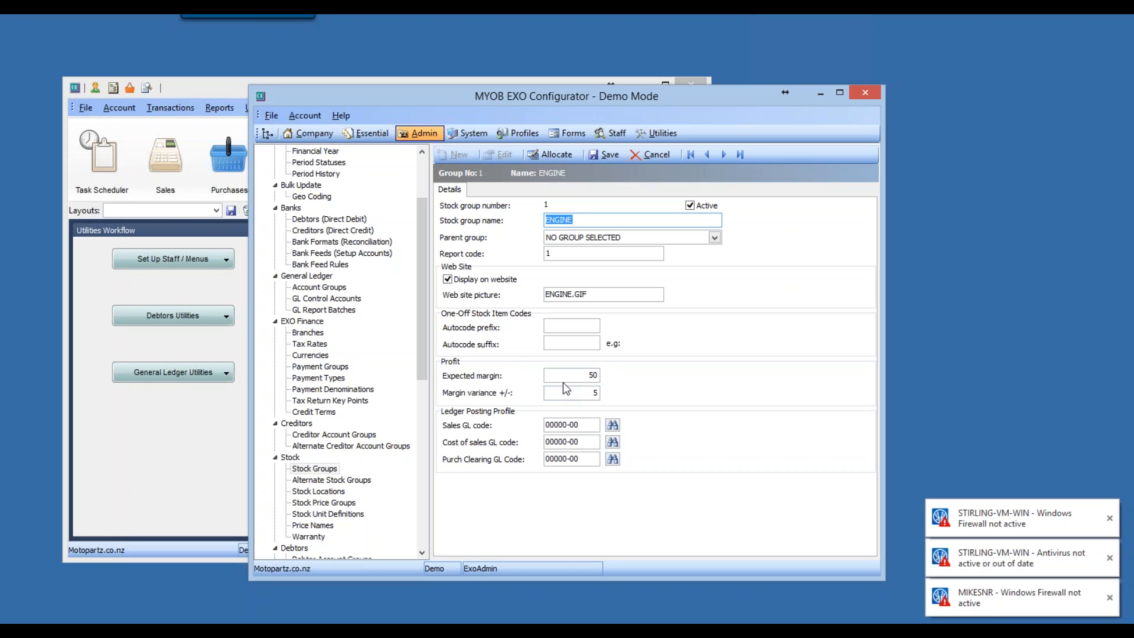
left_click(567, 375)
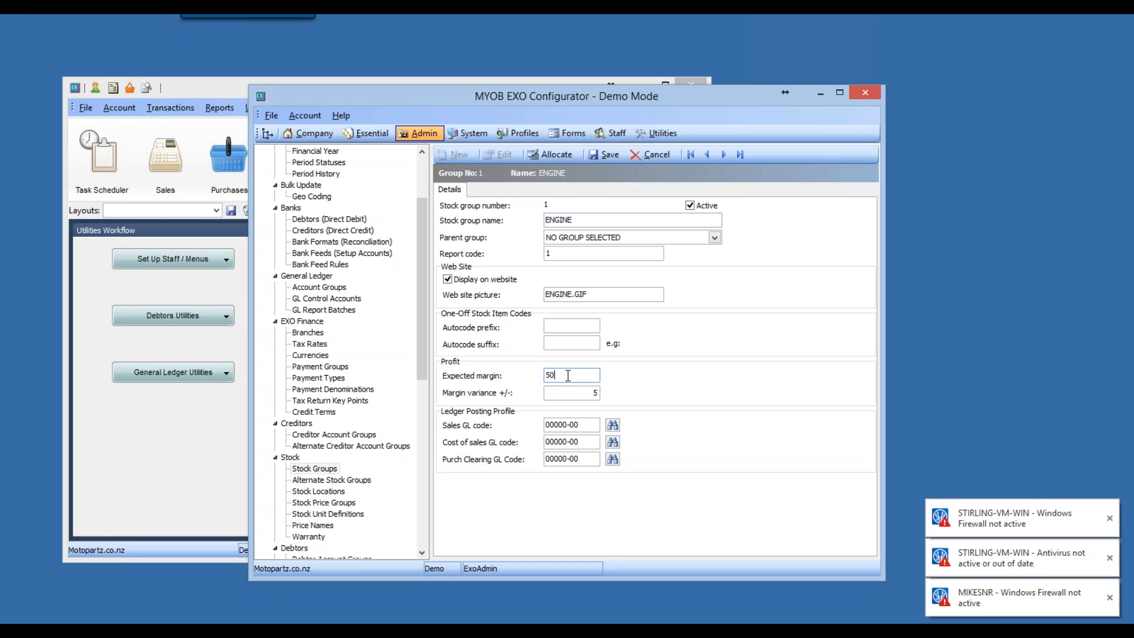
left_click_drag(568, 376, 547, 376)
key("Tab")
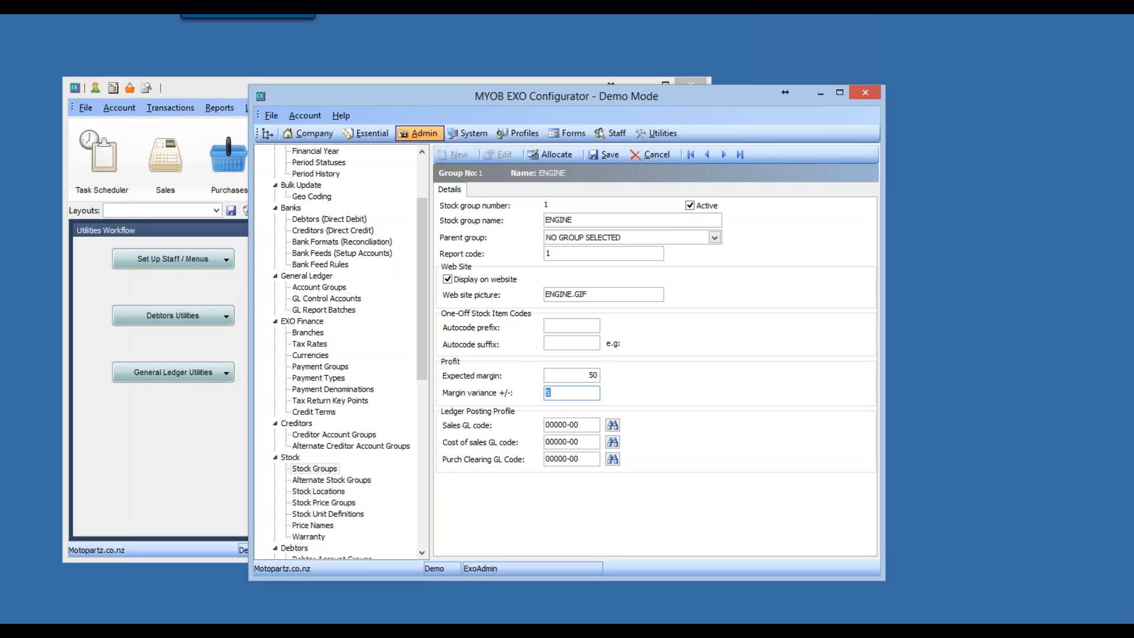
left_click(547, 376)
left_click(600, 159)
left_click(182, 427)
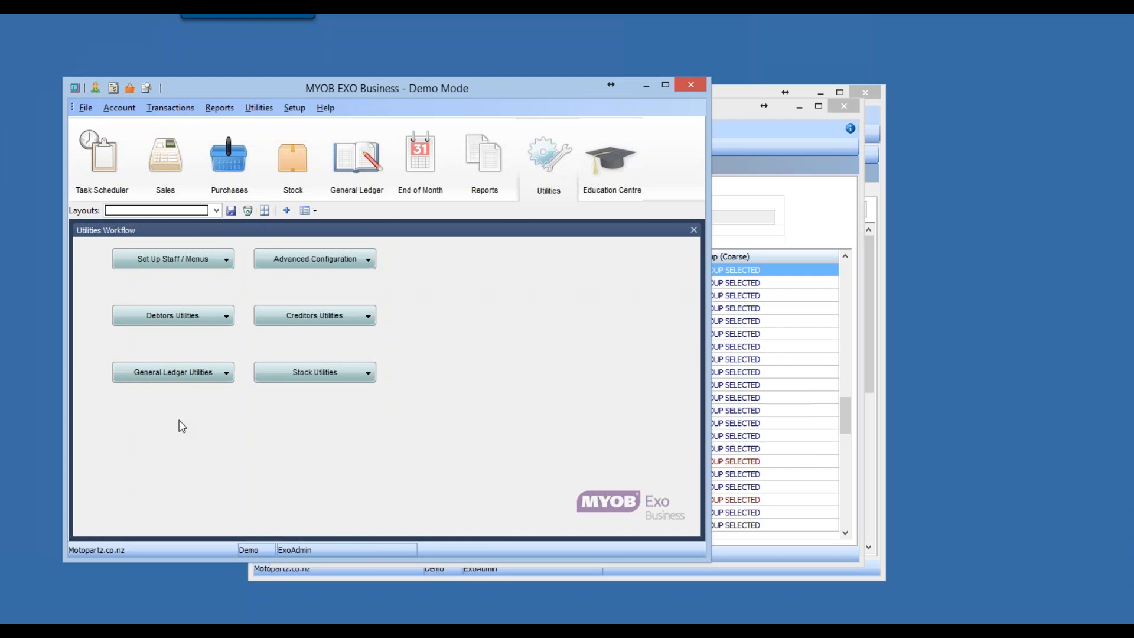
- Return to the stock item list, filter it by fine stock group ENGIN and open the PRO-STLYE AIR FILTER item AIRFIL05
left_click(733, 108)
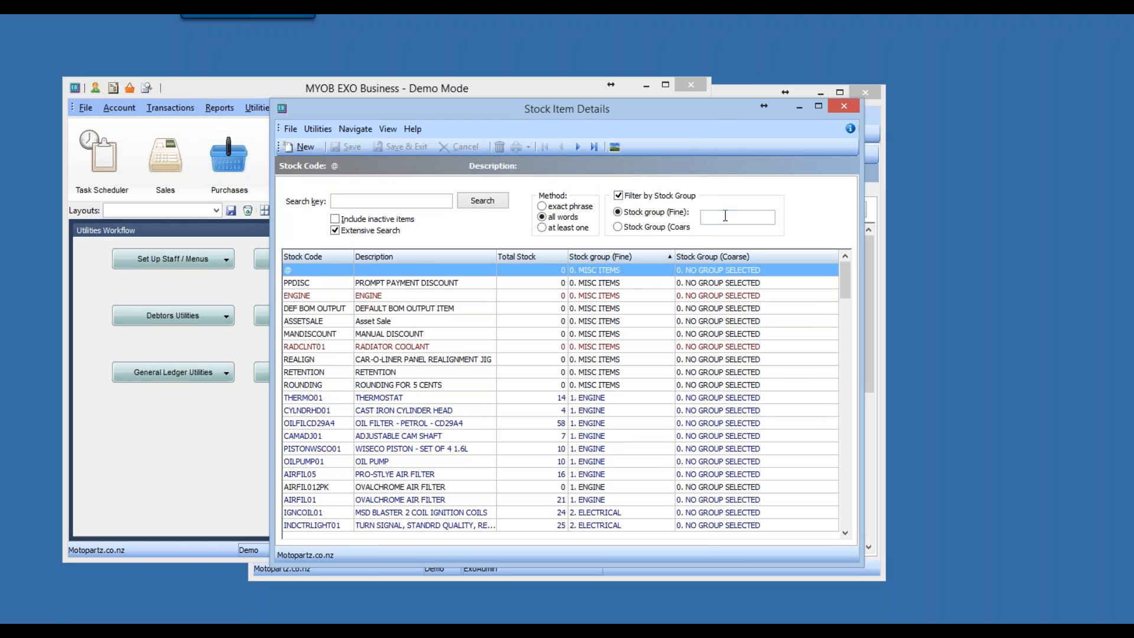
left_click(725, 217)
type("ENGIN")
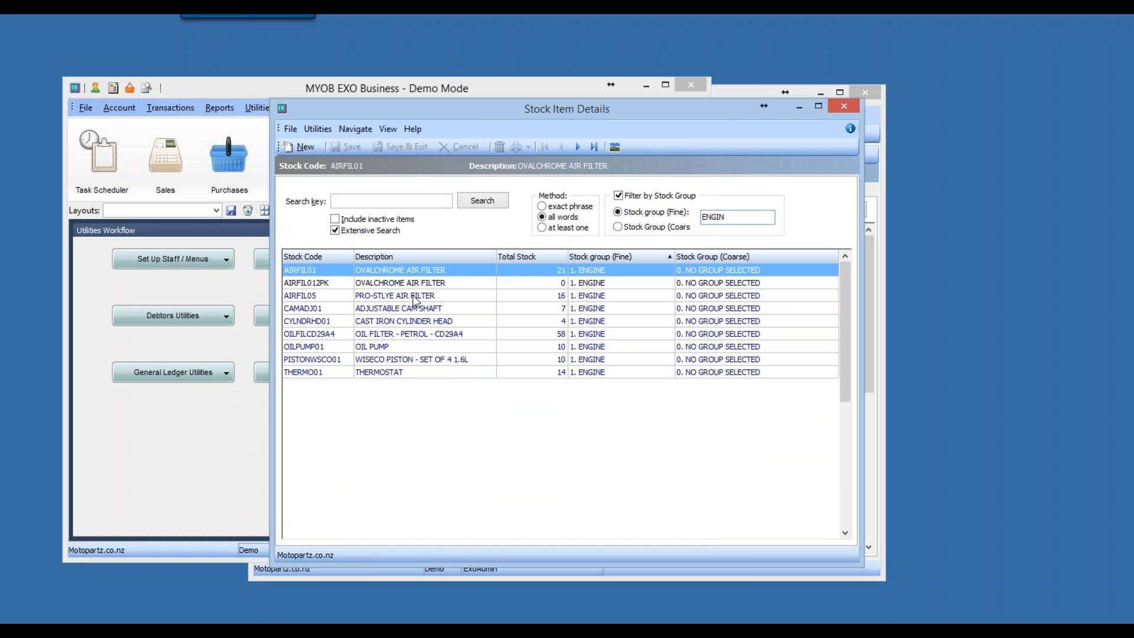
double_click(414, 300)
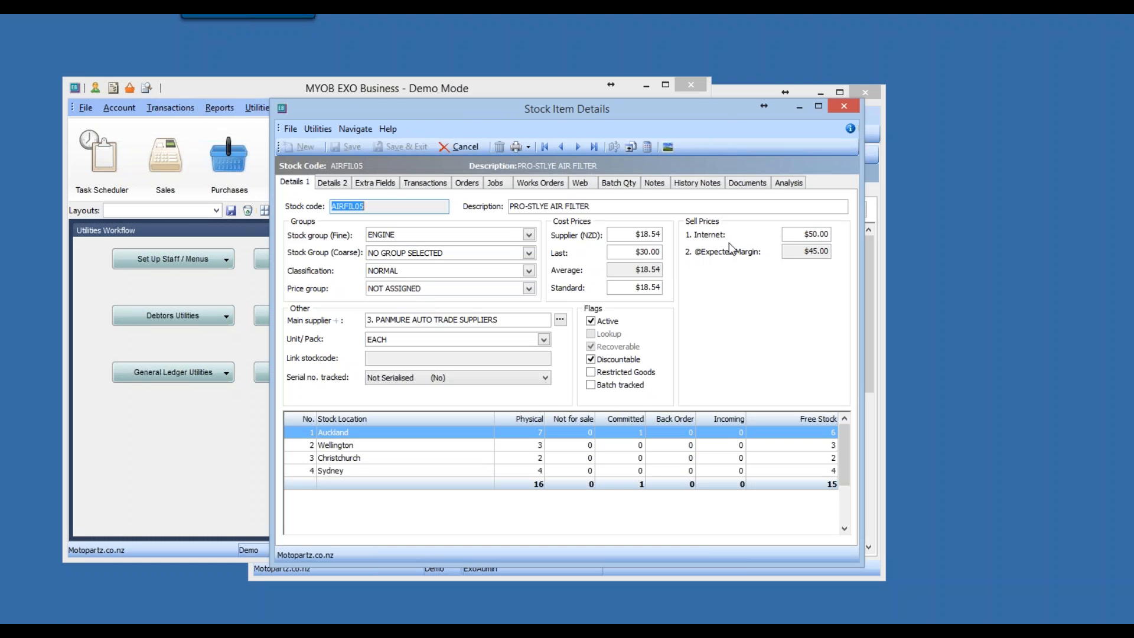
- Examine the air filter's Expected Margin and Internet sell prices
left_click(794, 254)
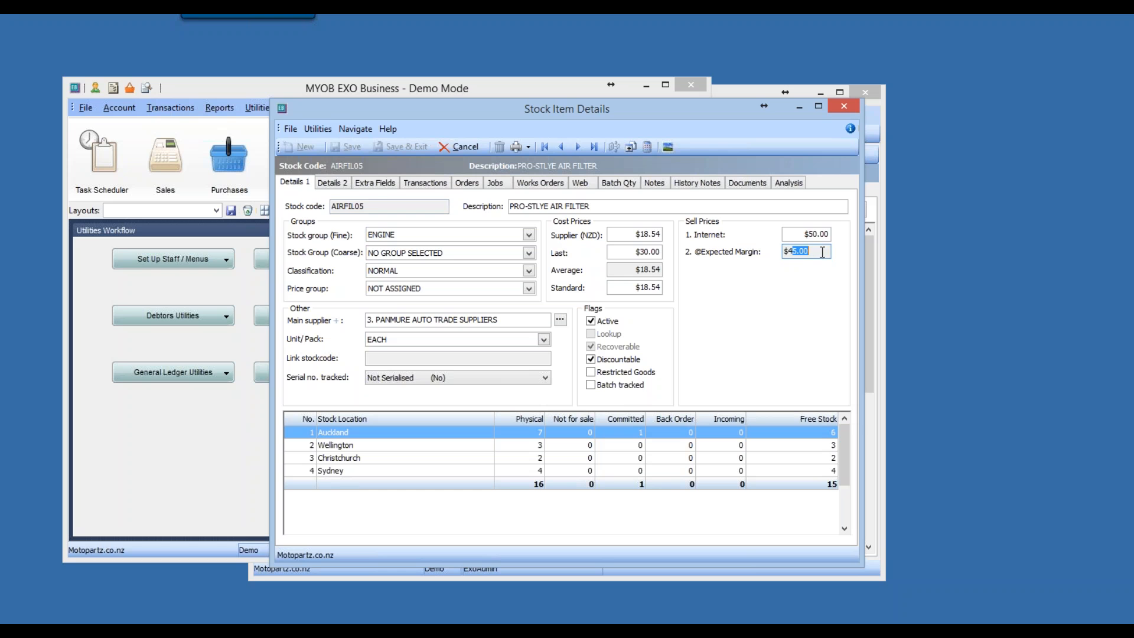
left_click_drag(785, 251, 777, 251)
left_click(804, 235)
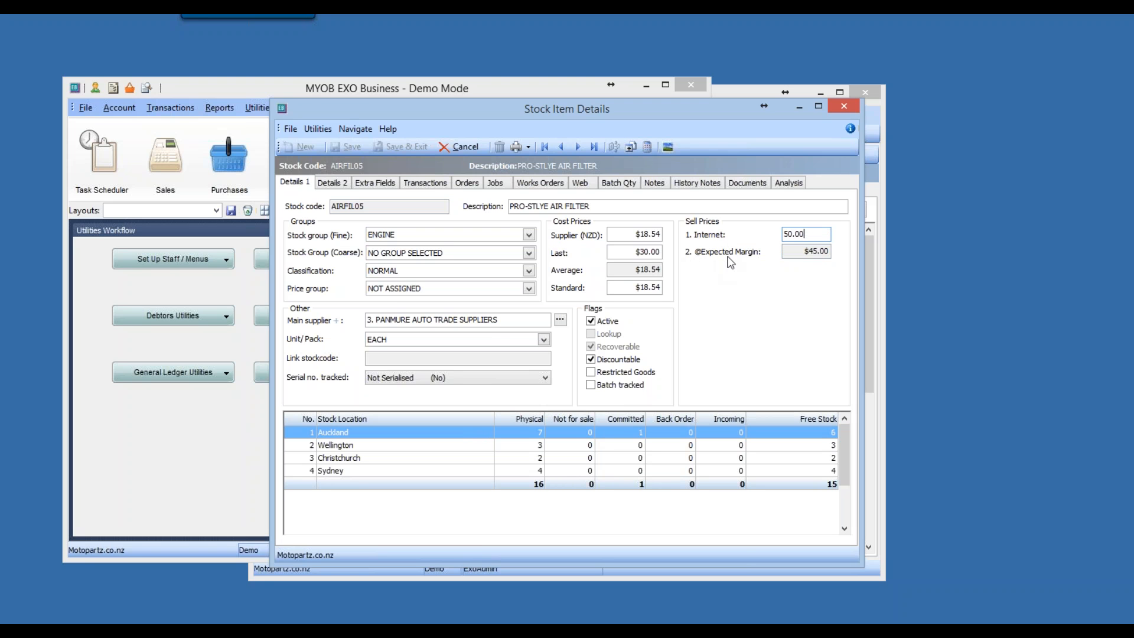
- Set the air filter's last cost price to 50 and save and exit the item, accepting the C.O.S. GL account warning
left_click(635, 251)
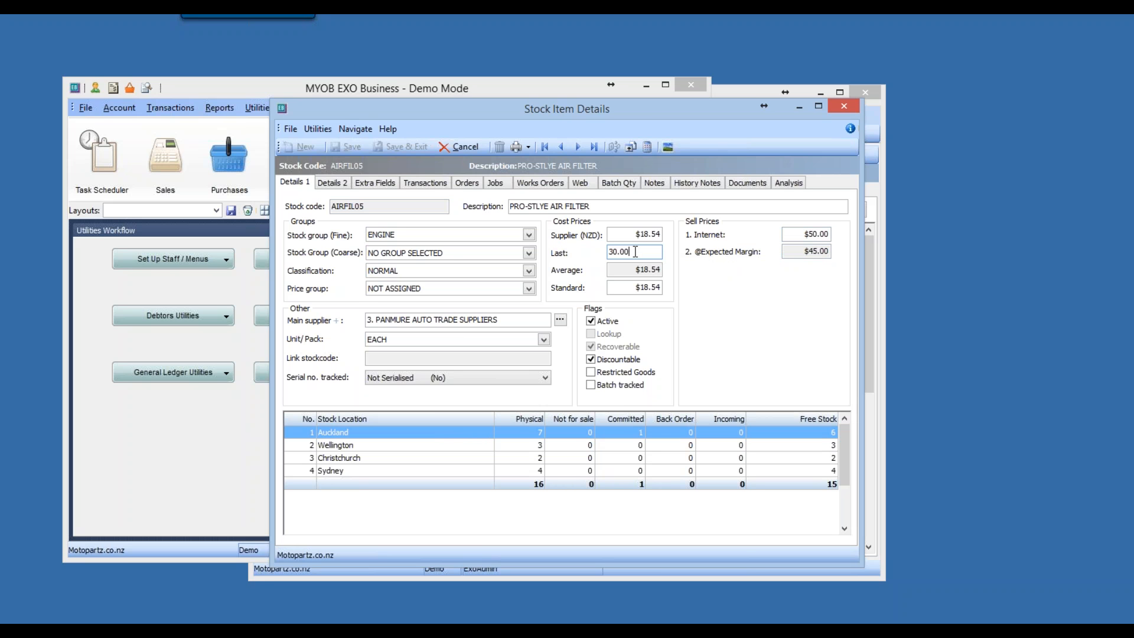
left_click_drag(632, 252, 609, 252)
type("50")
key("Tab")
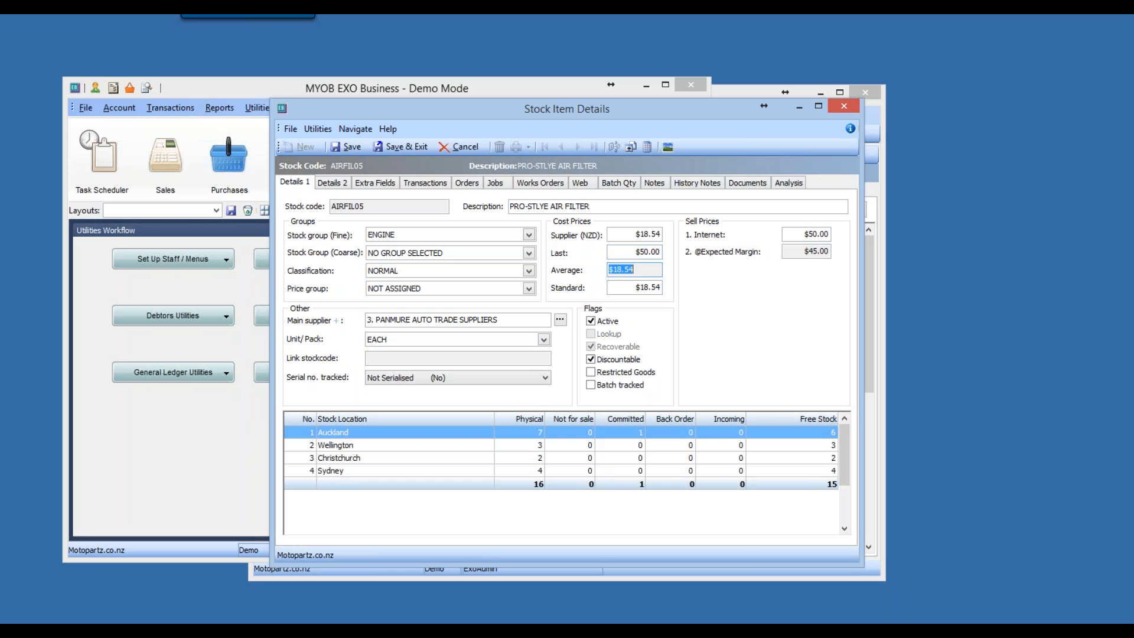
left_click(407, 147)
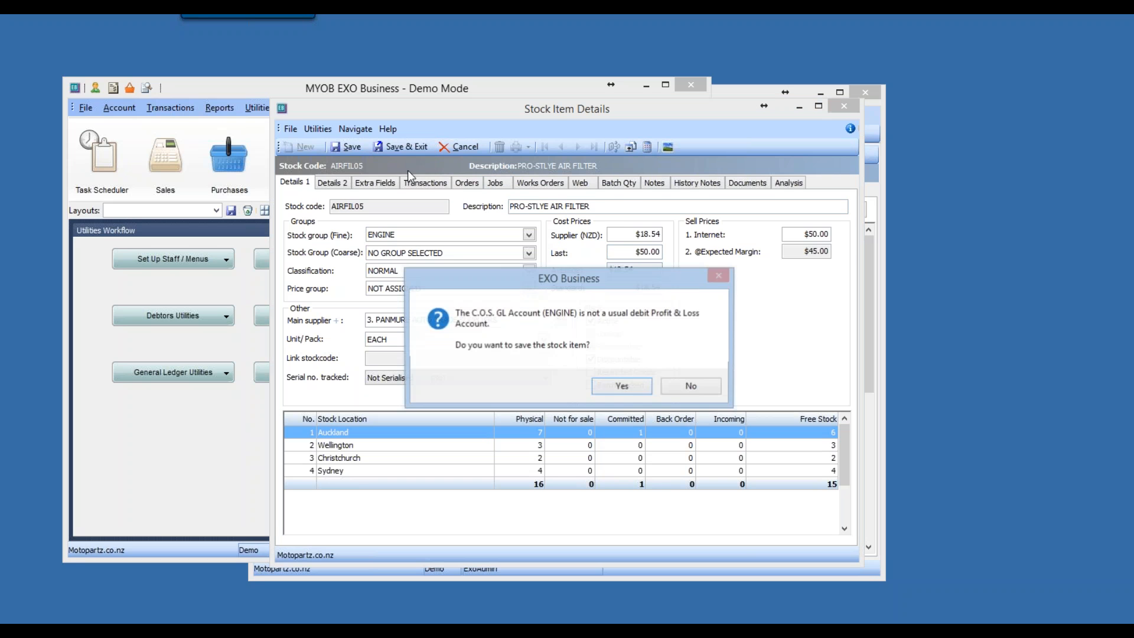
left_click(624, 386)
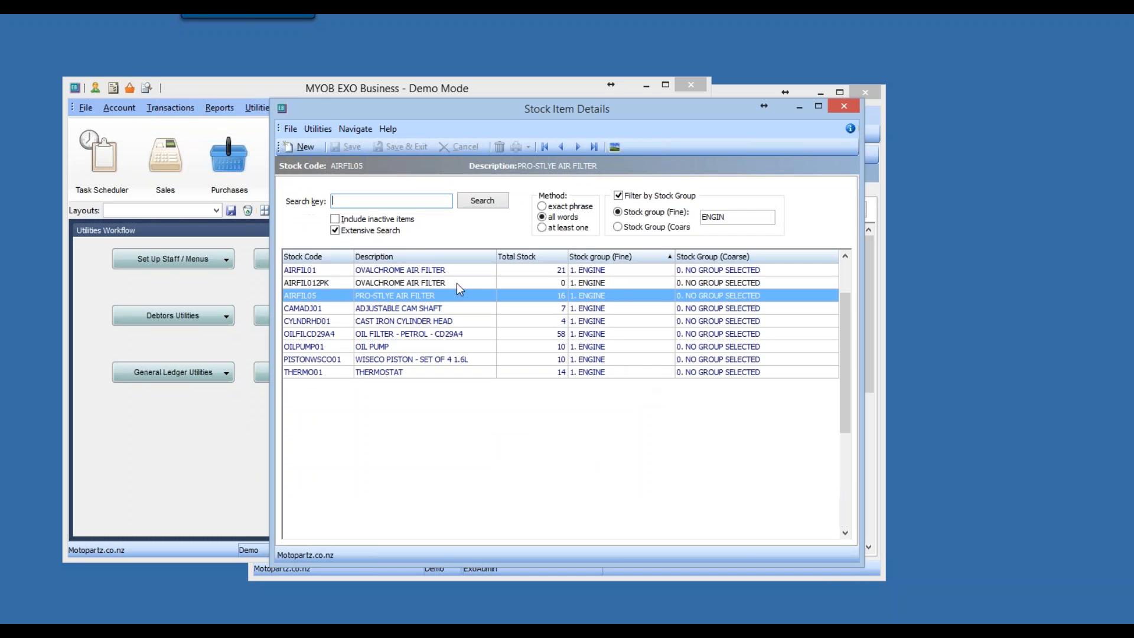
- Reopen AIRFIL05 and apply the new 75.00 Internet sell price through Sell Price Formulation, then close the formulation window
double_click(396, 295)
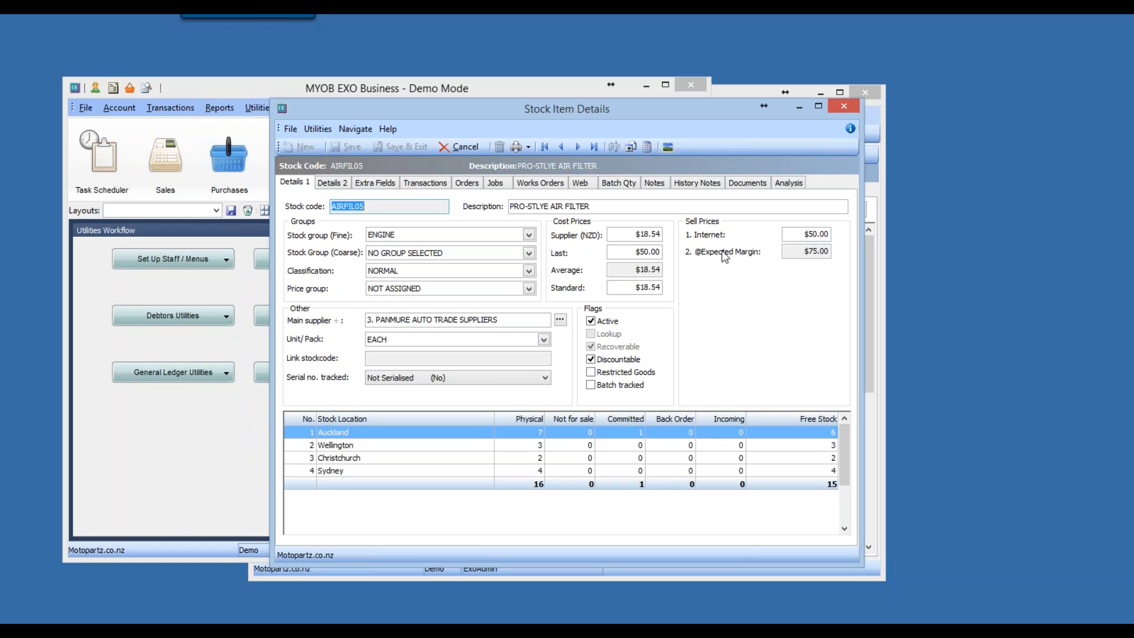
left_click(648, 147)
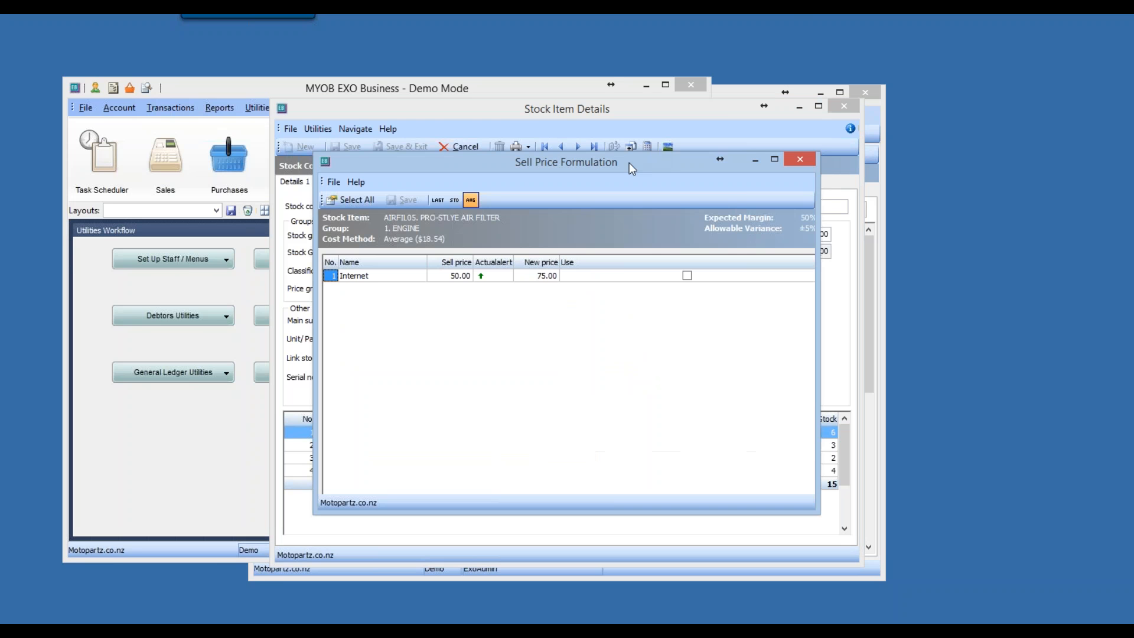
left_click(352, 205)
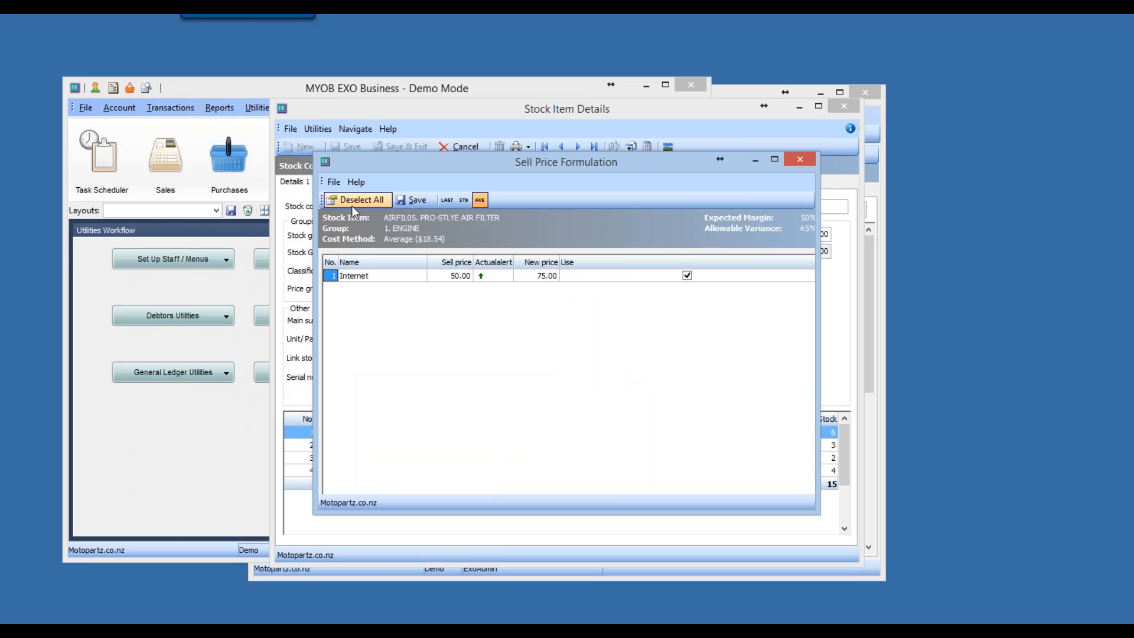
left_click(403, 201)
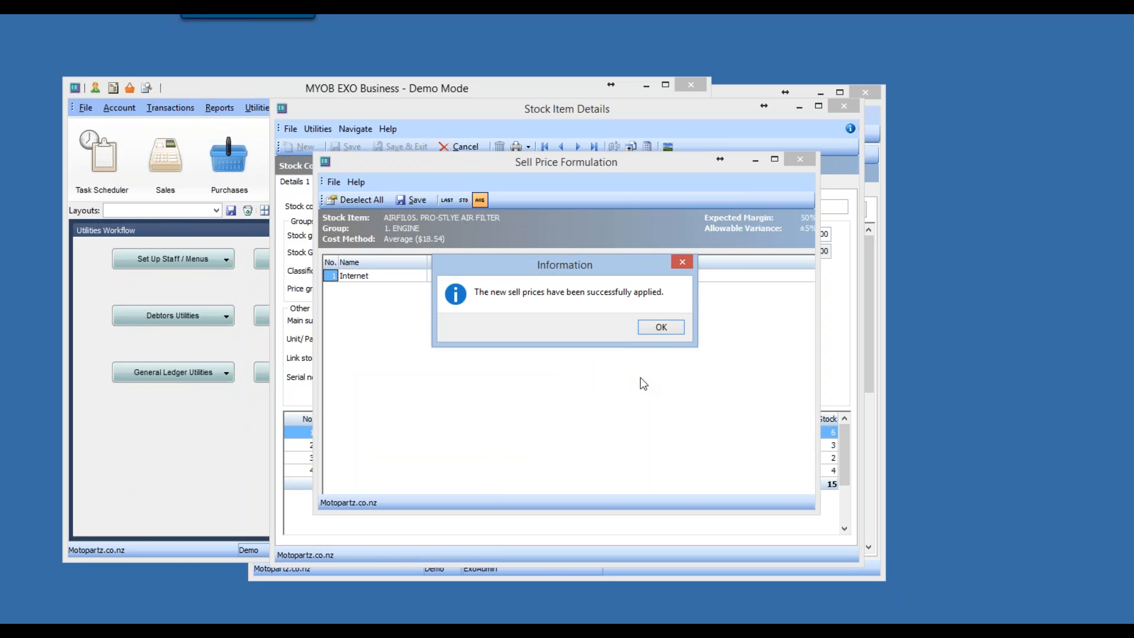
left_click(661, 327)
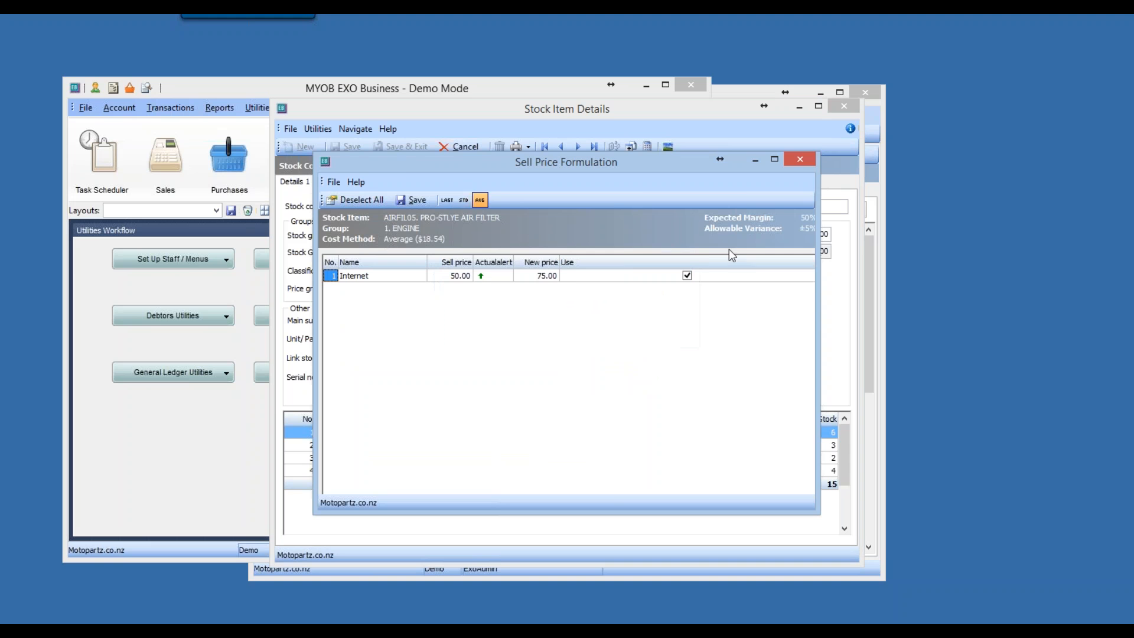
left_click(801, 160)
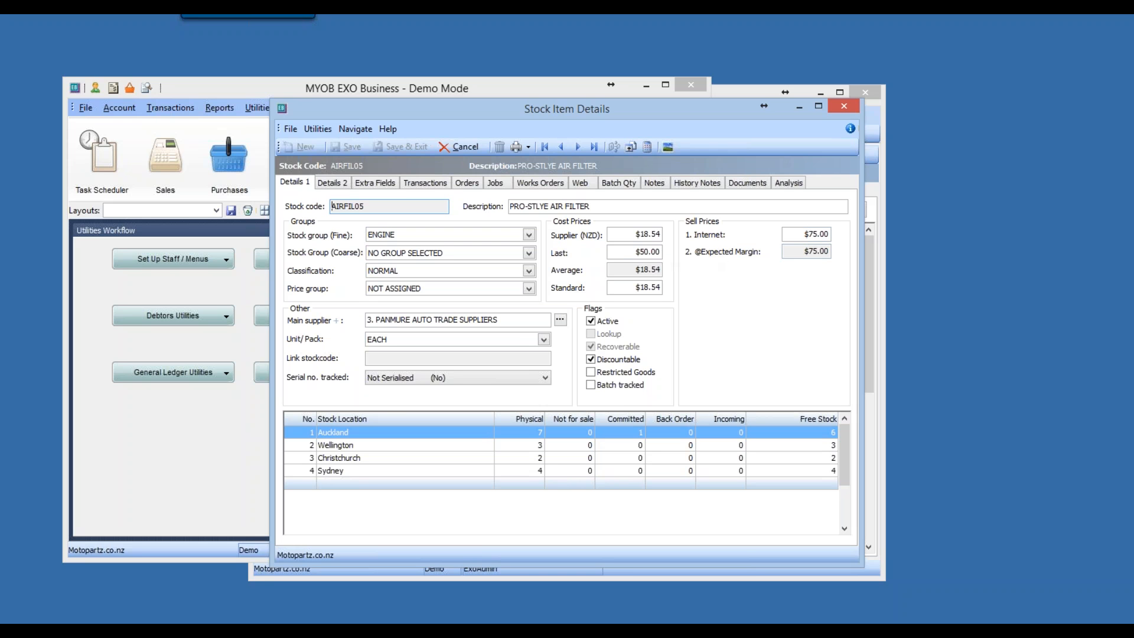
- Review the air filter's last, standard, average and supplier cost prices
left_click(616, 253)
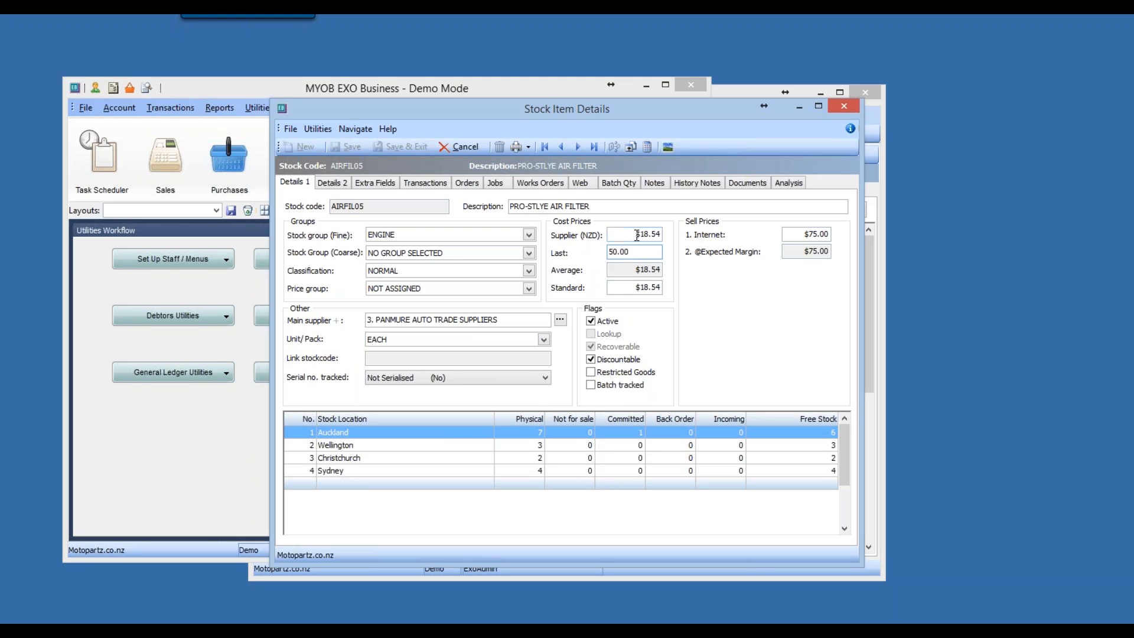
left_click(617, 287)
left_click(625, 270)
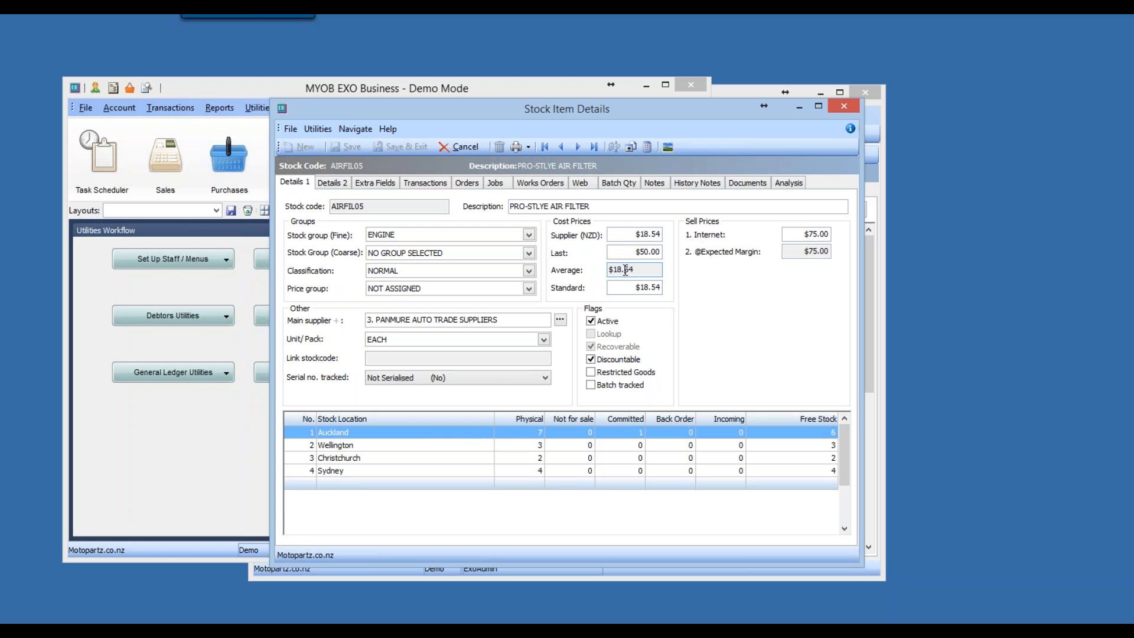
left_click(626, 252)
left_click(629, 234)
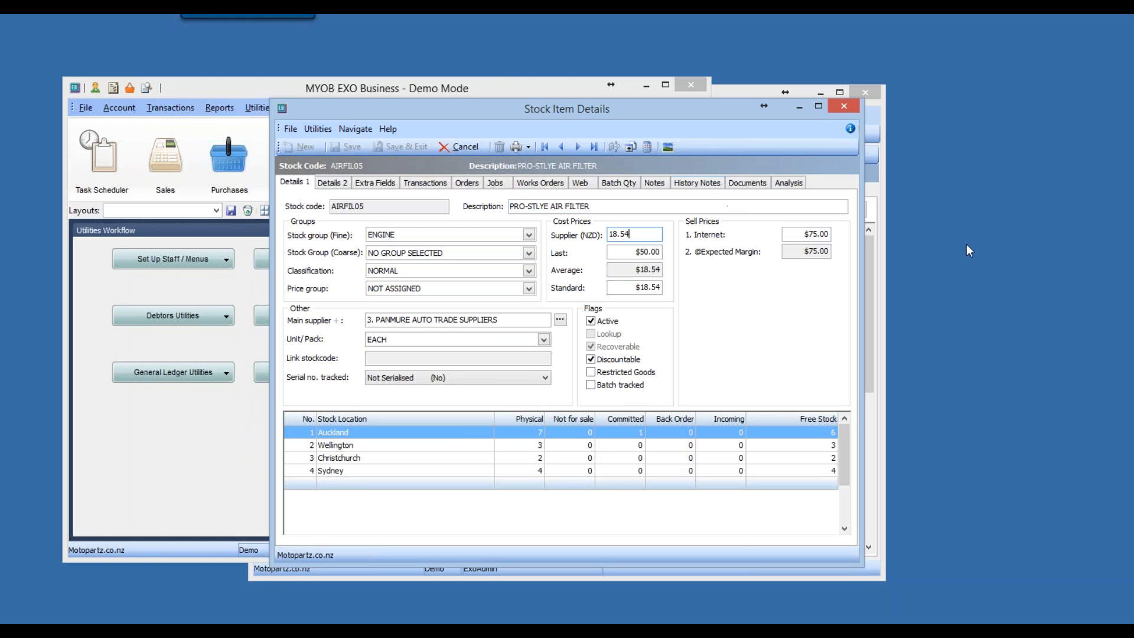
left_click(1115, 263)
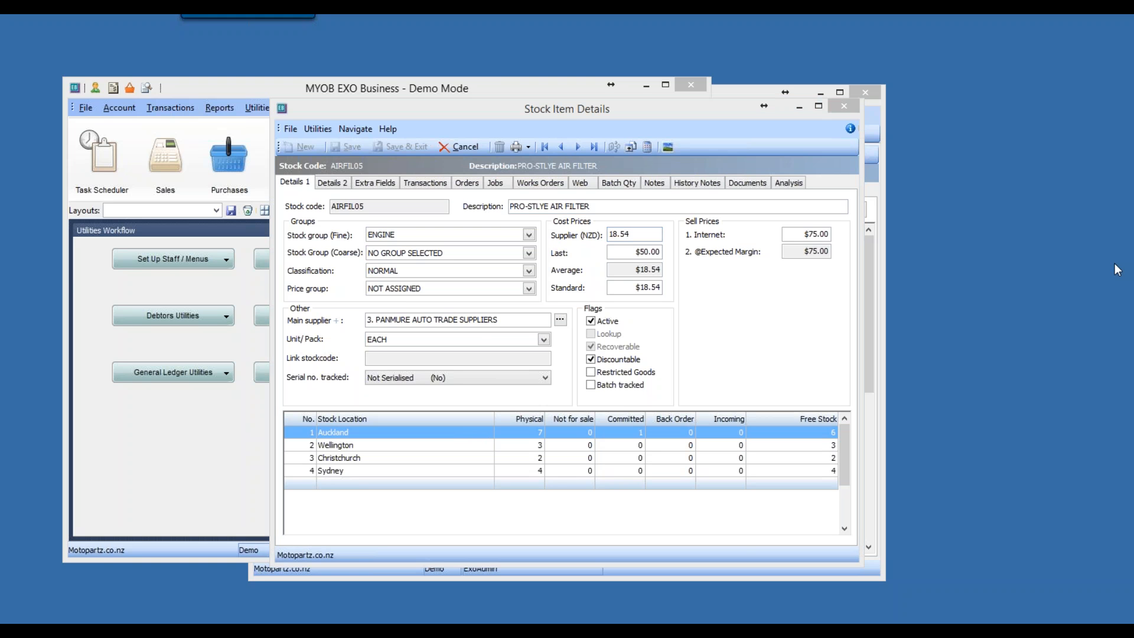